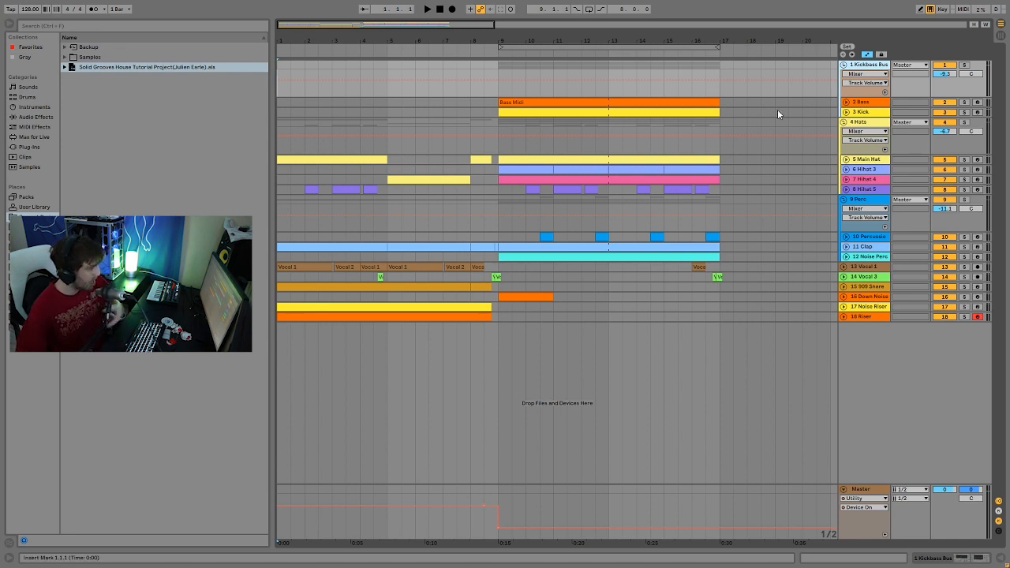
Solo and unfold the Bass track, then audition its MIDI clip from bar 9 with the notes open.
left_click(965, 102)
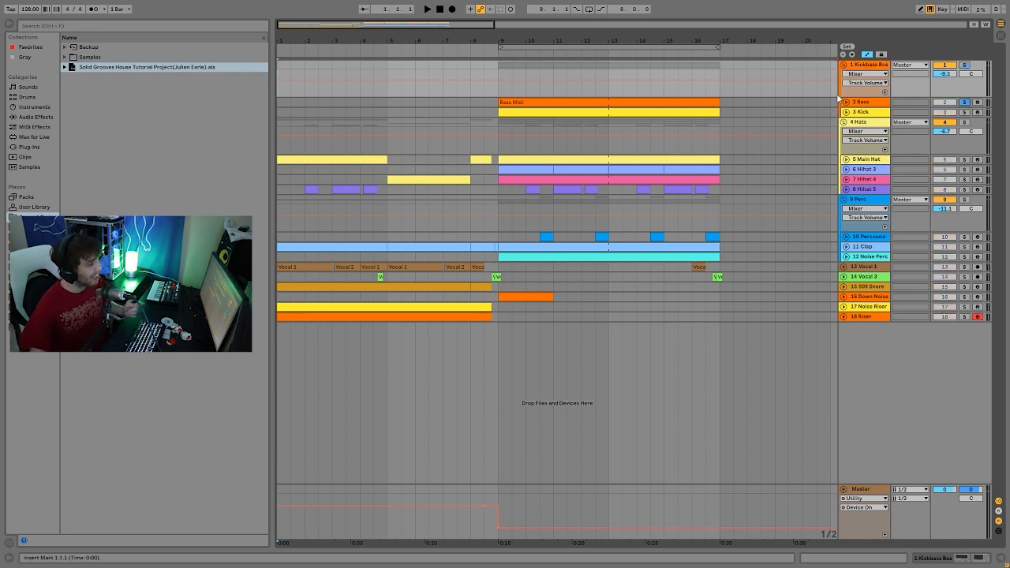
left_click(846, 102)
left_click(624, 101)
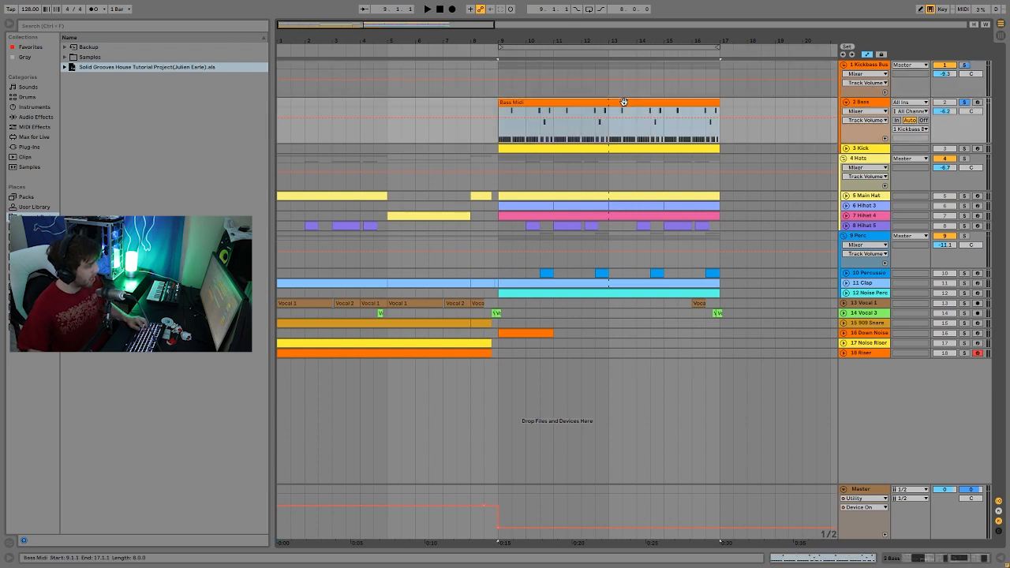
key("space")
double_click(623, 102)
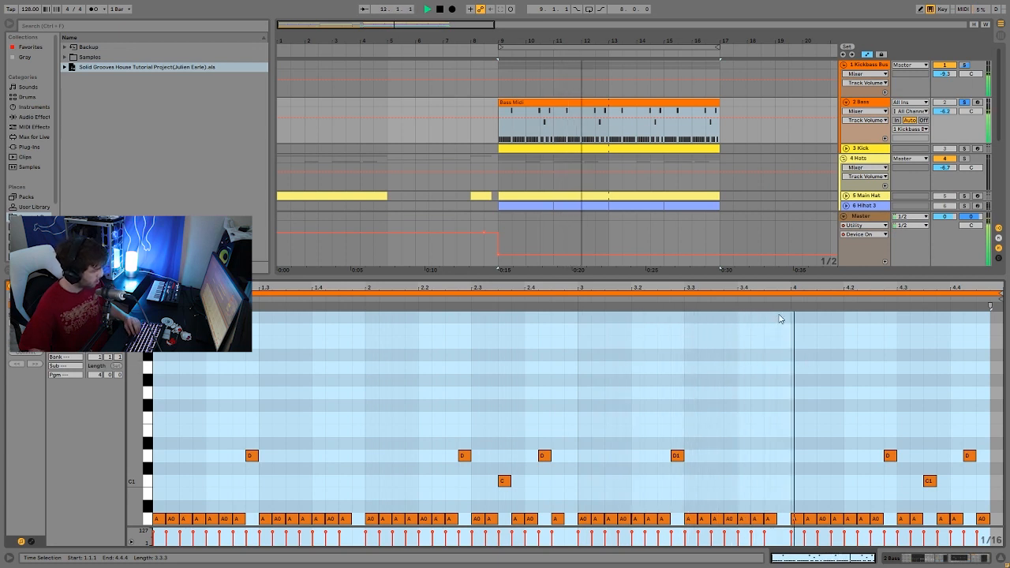
key("space")
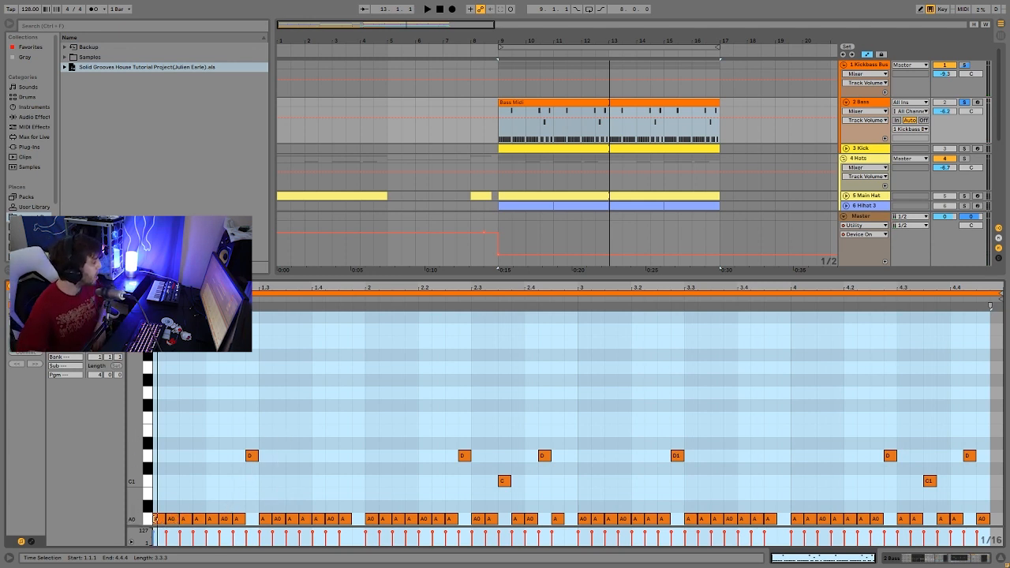
Examine the pitches of the bass pattern by selecting all A0, D1 and C1 notes in turn.
left_click(146, 521)
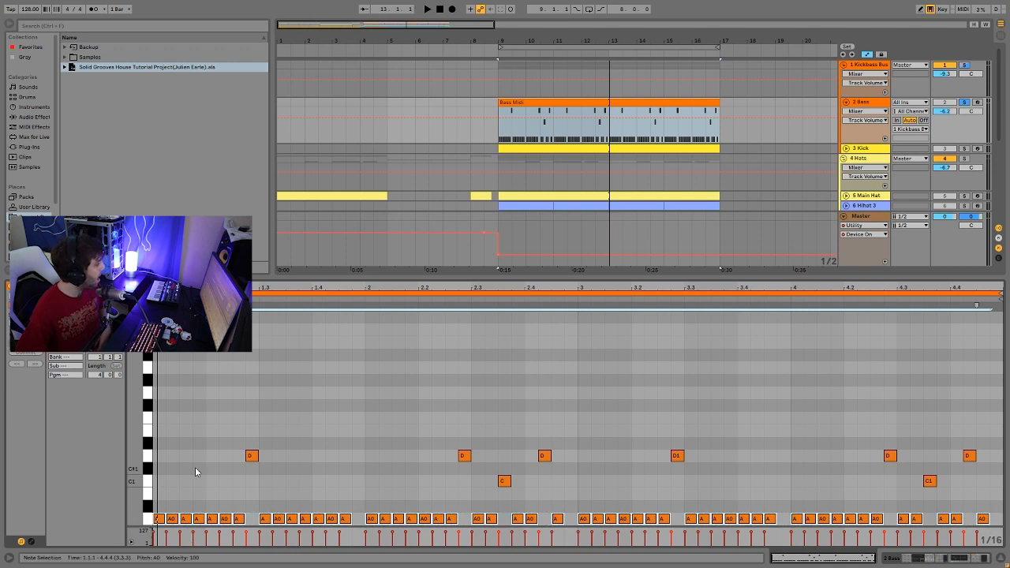
left_click(147, 456)
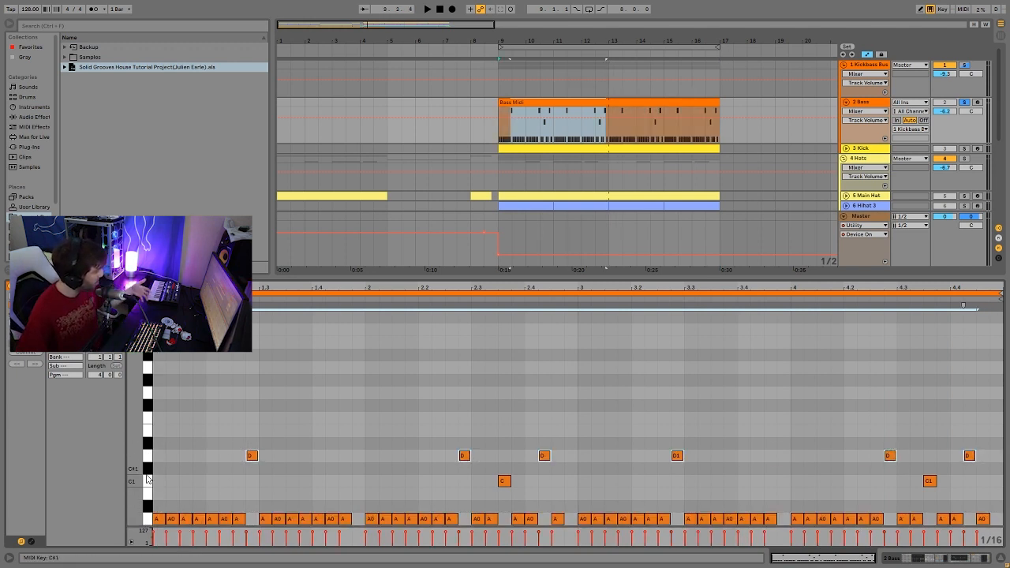
left_click(147, 480)
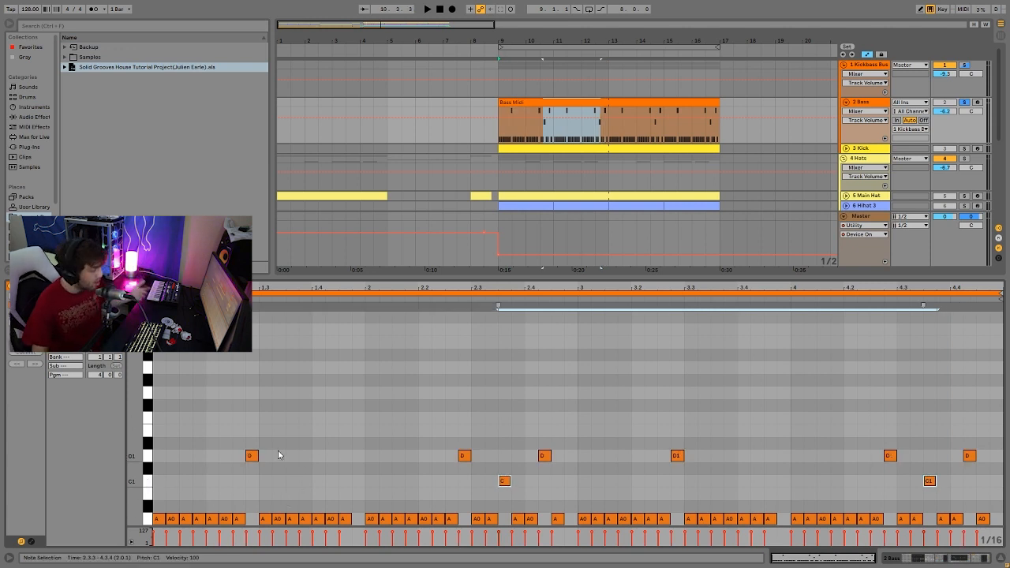
left_click(150, 461)
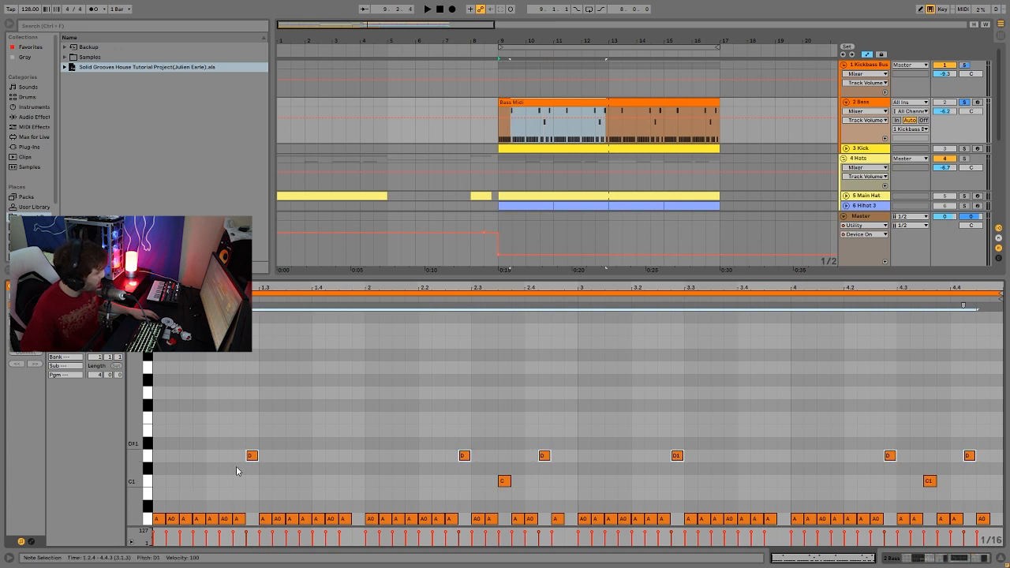
left_click(146, 483)
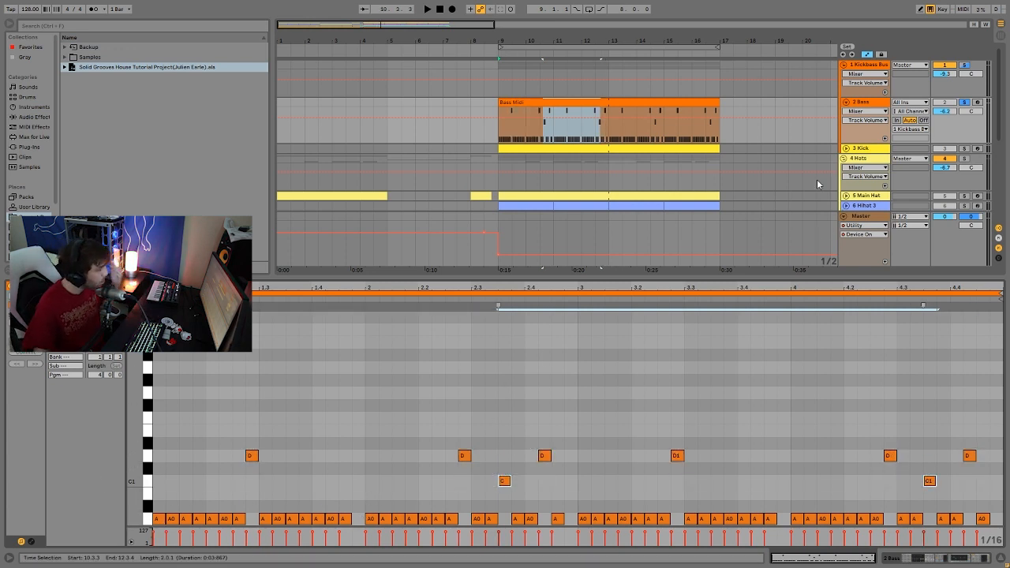
Inspect the first D1 note of the bass clip and play the pattern from 2.1.1.
left_click(573, 102)
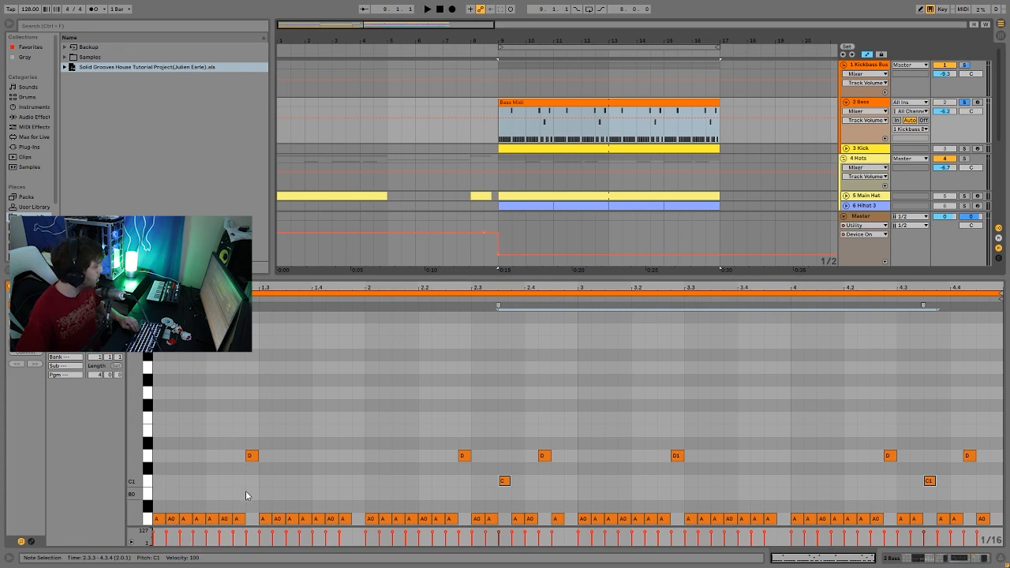
left_click(252, 456)
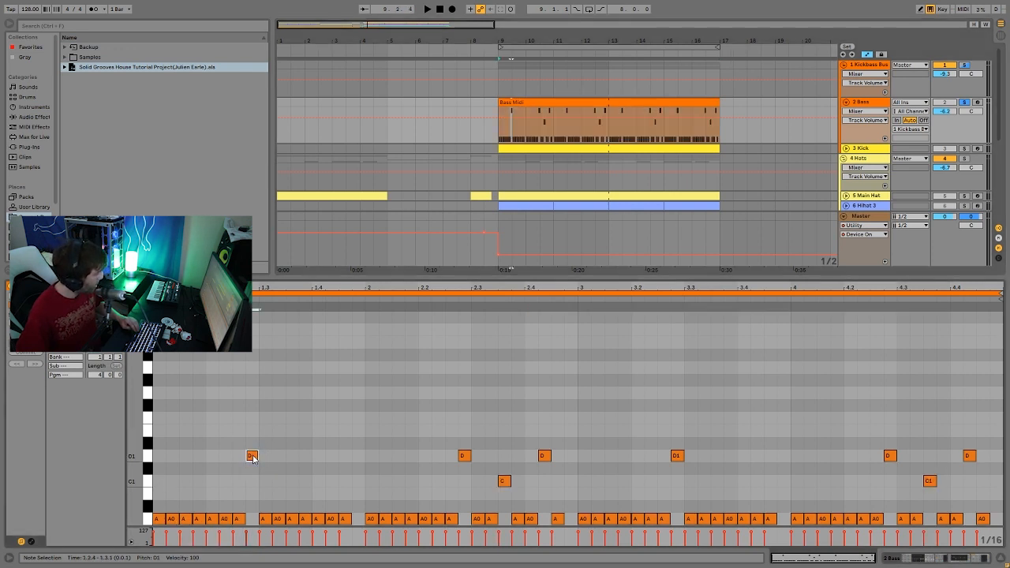
left_click(361, 518)
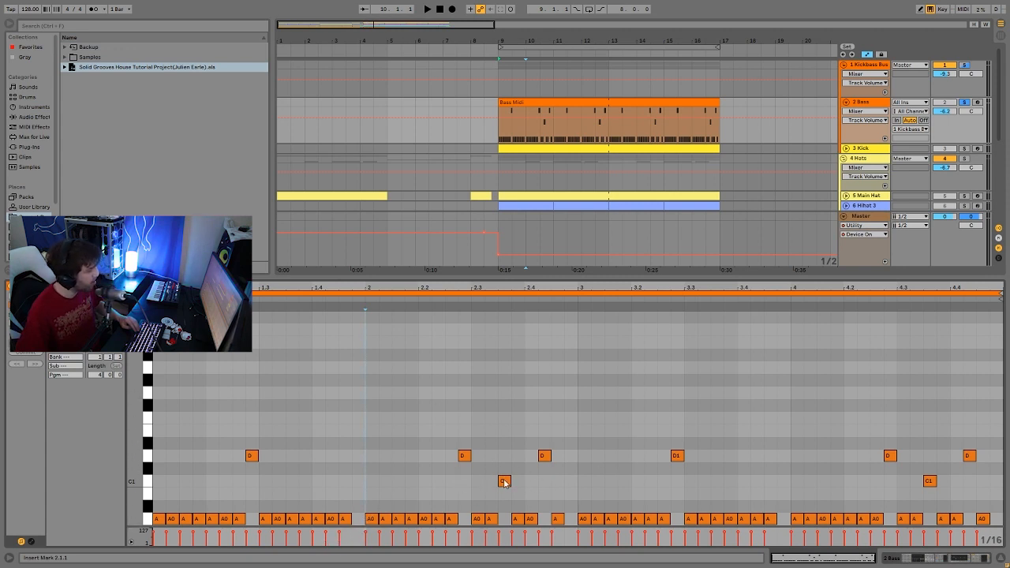
key("space")
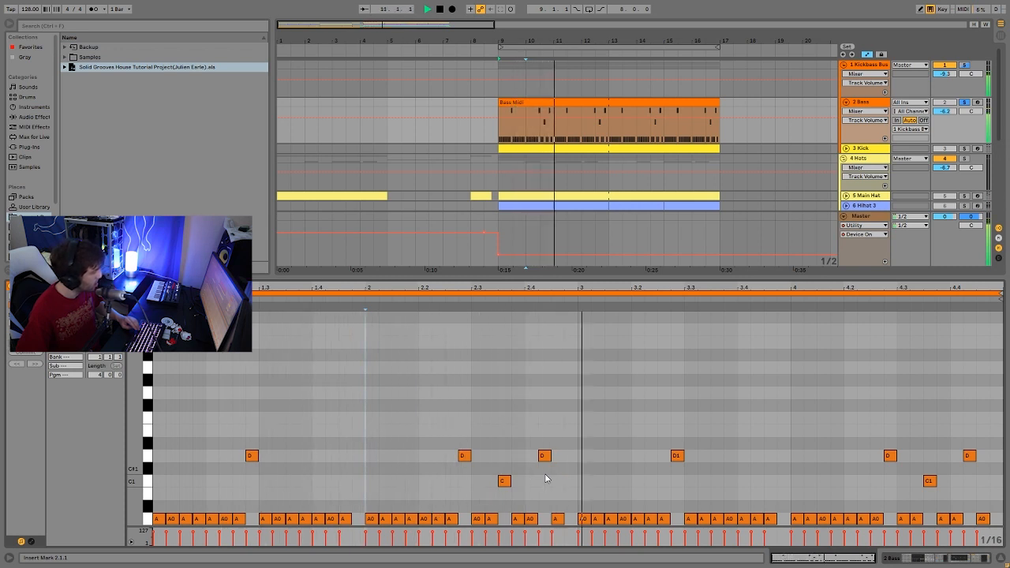
key("space")
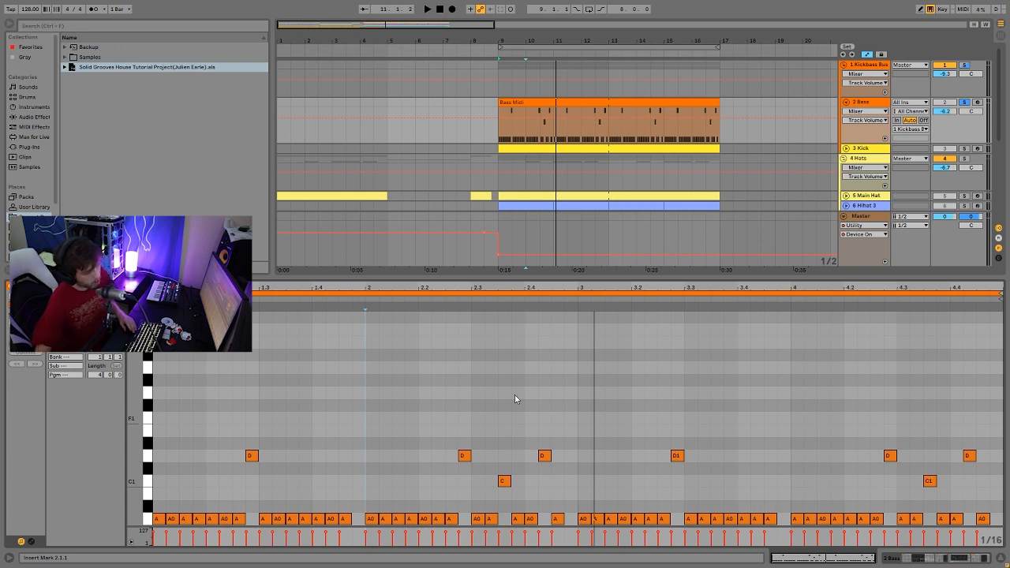
Show the Bass track's device chain and examine Operator's pitch envelope and oscillators A, B and C.
double_click(865, 102)
left_click(666, 104)
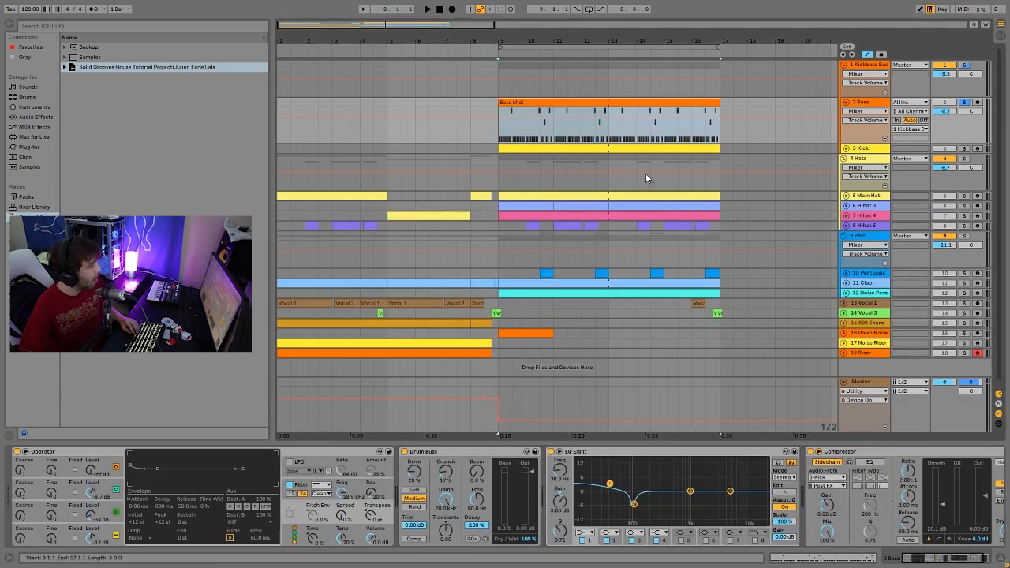
left_click(161, 522)
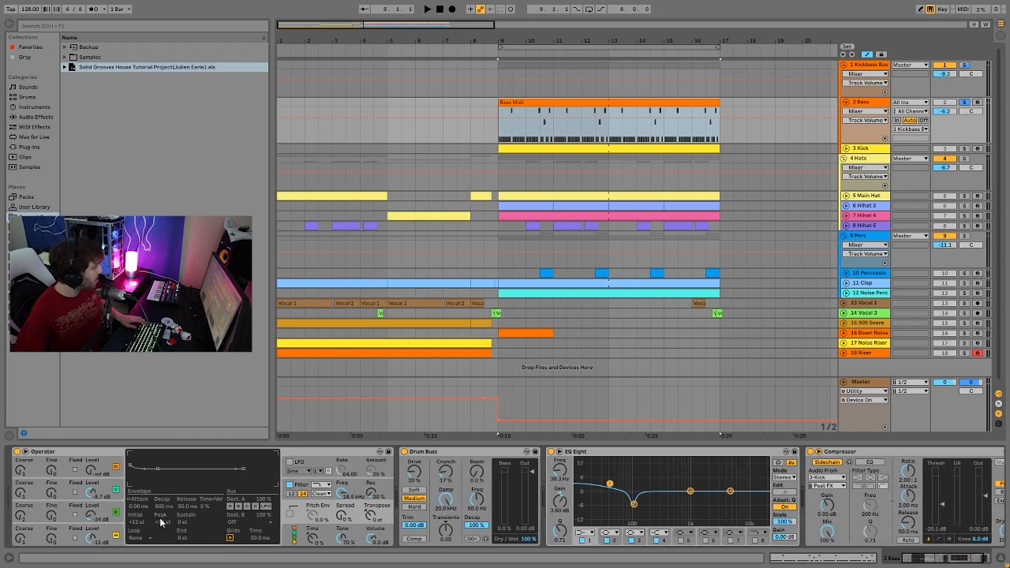
left_click(109, 532)
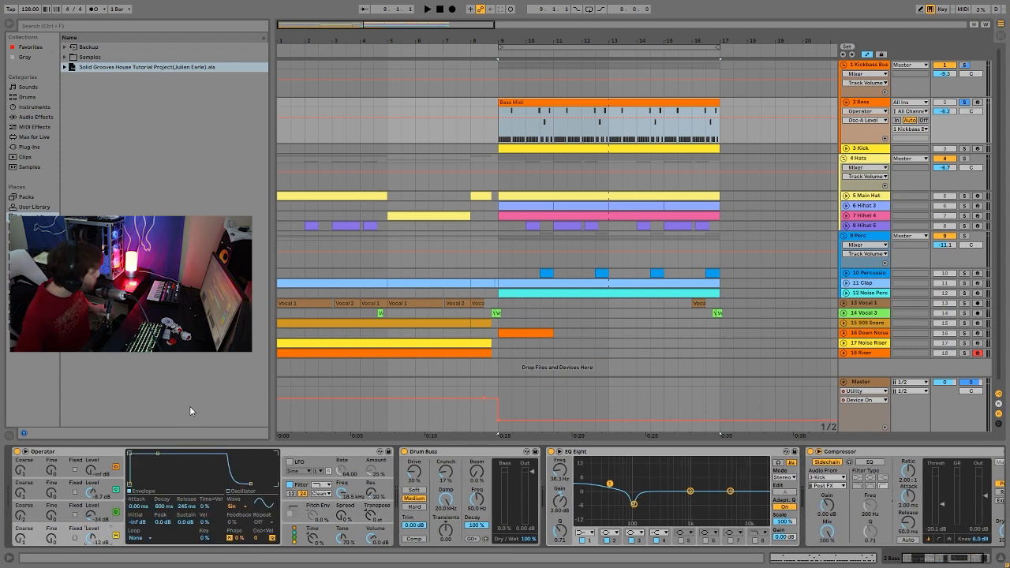
left_click(109, 506)
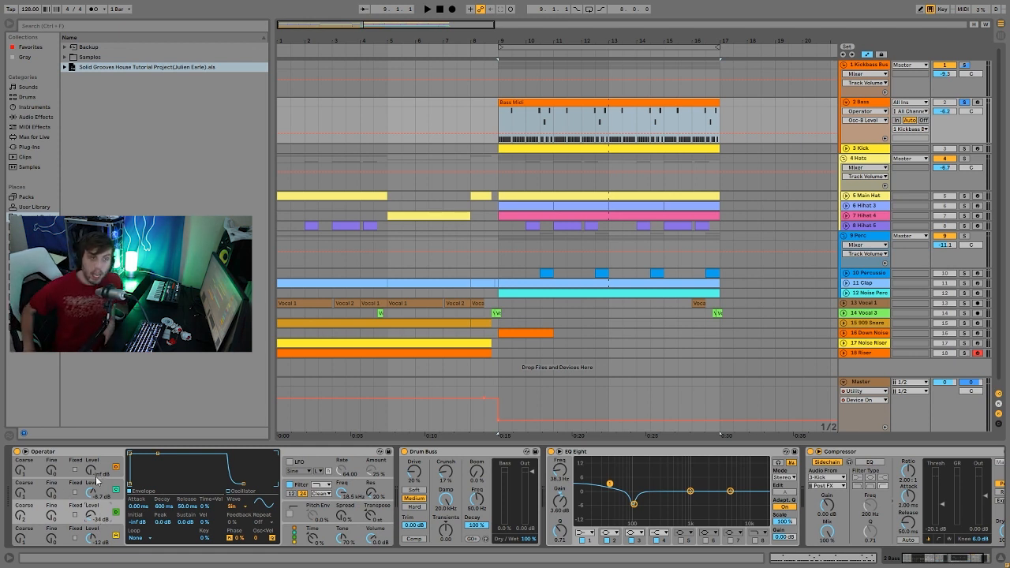
left_click(106, 530)
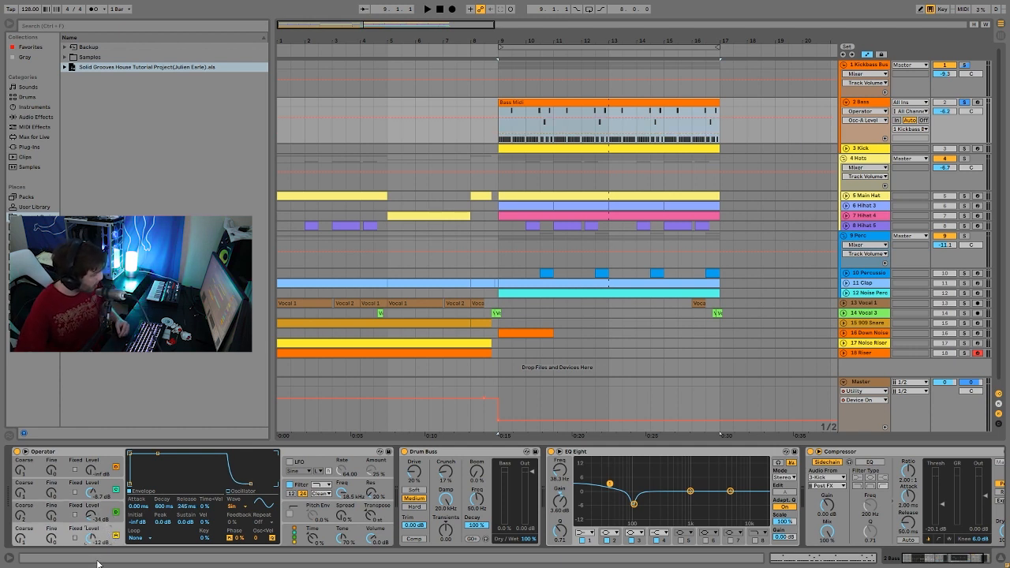
left_click(105, 489)
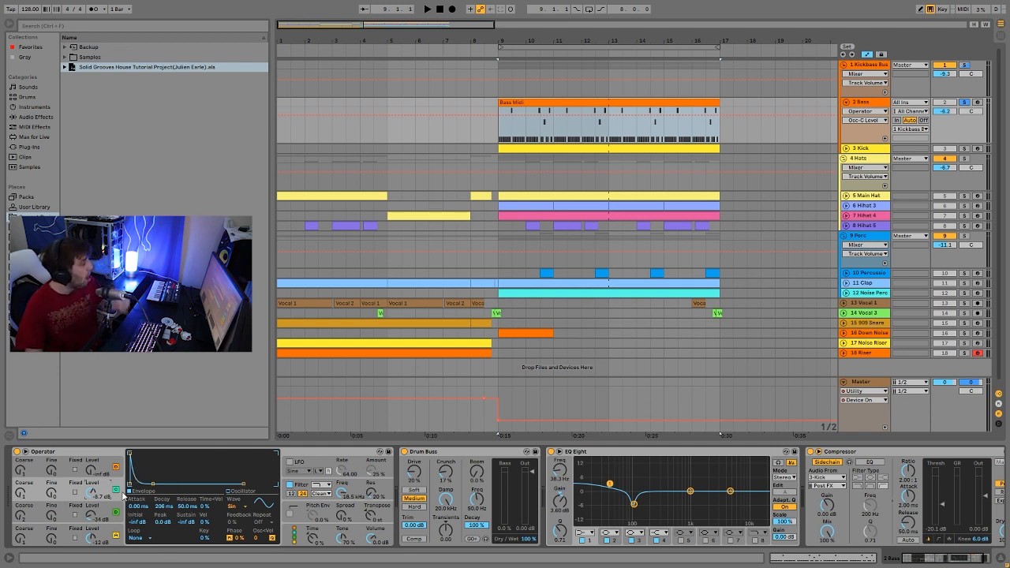
Play the bass from bar 9 to compare the sound with and without Operator's oscillator C.
key("space")
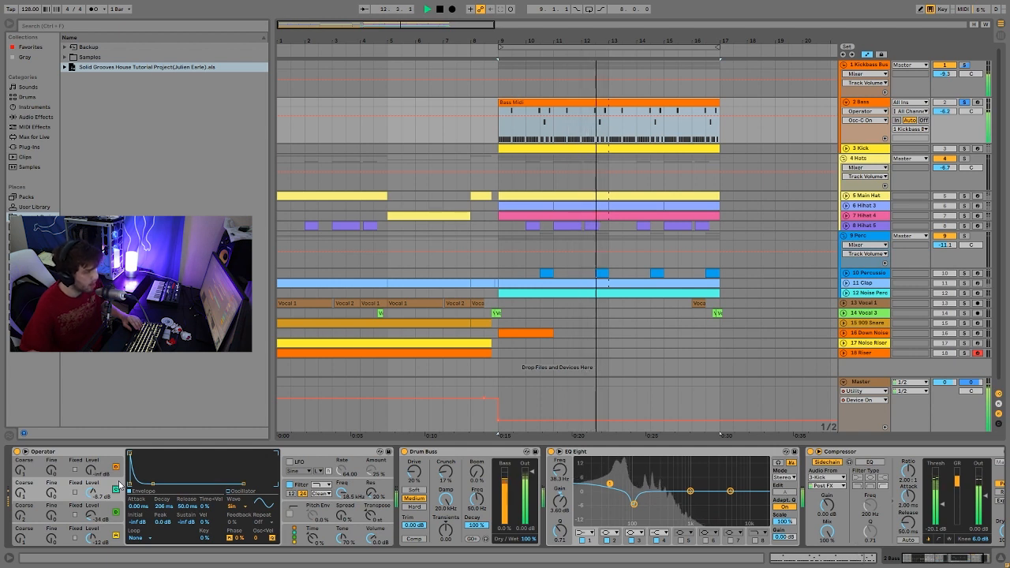
key("space")
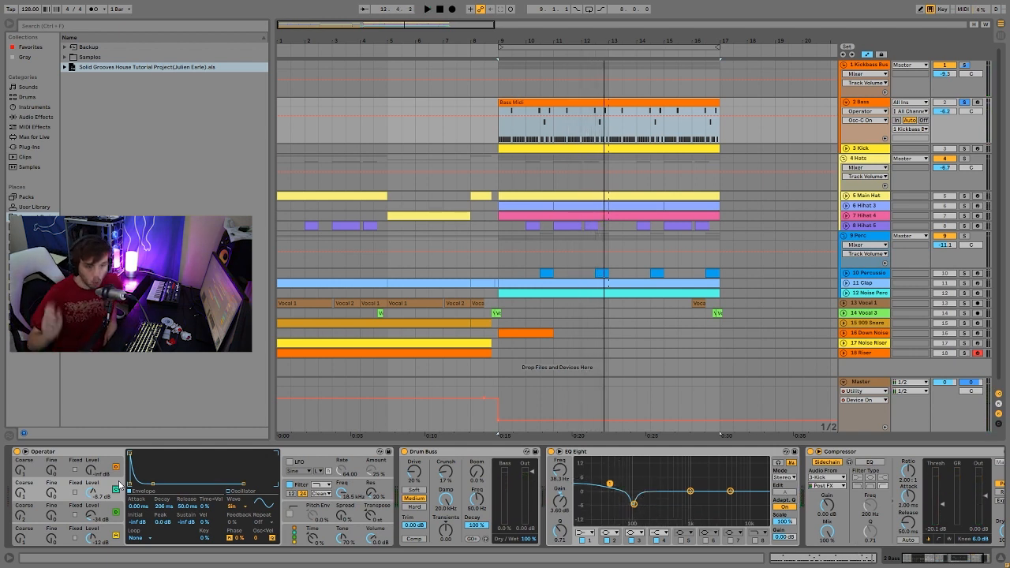
key("space")
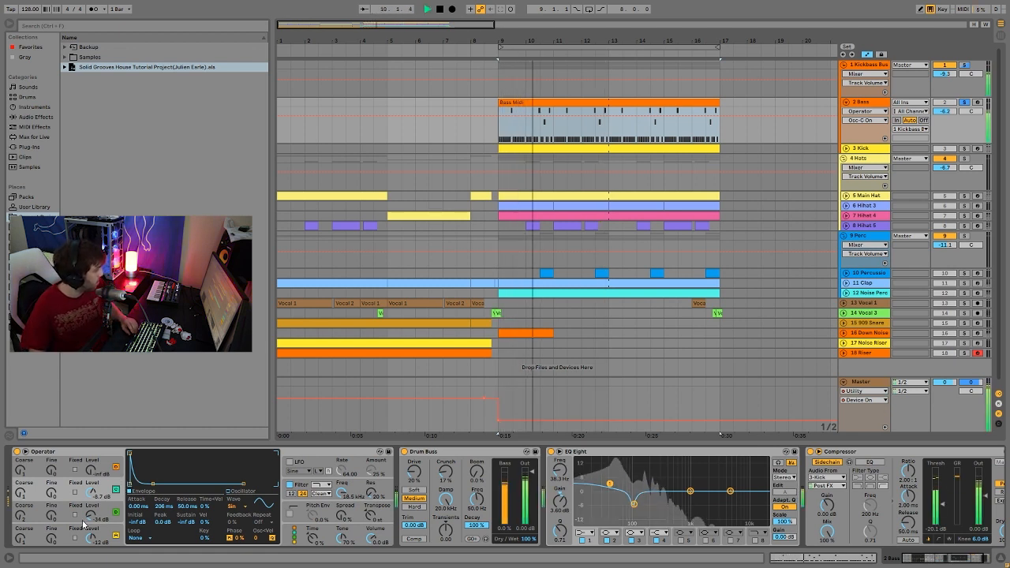
key("space")
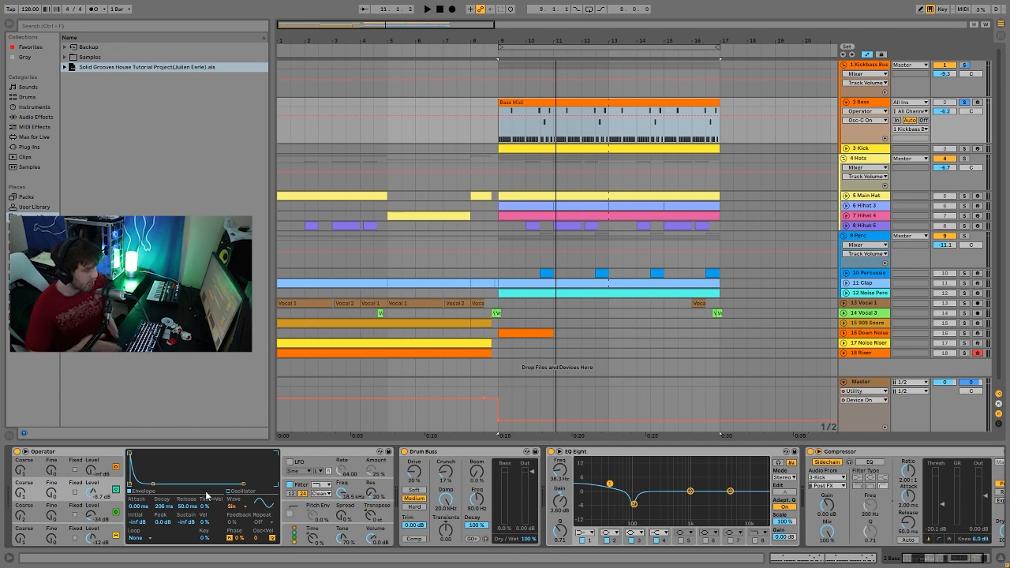
Review the envelopes of Operator's oscillators A, B and C and the effects following Operator in the Bass chain.
left_click(105, 535)
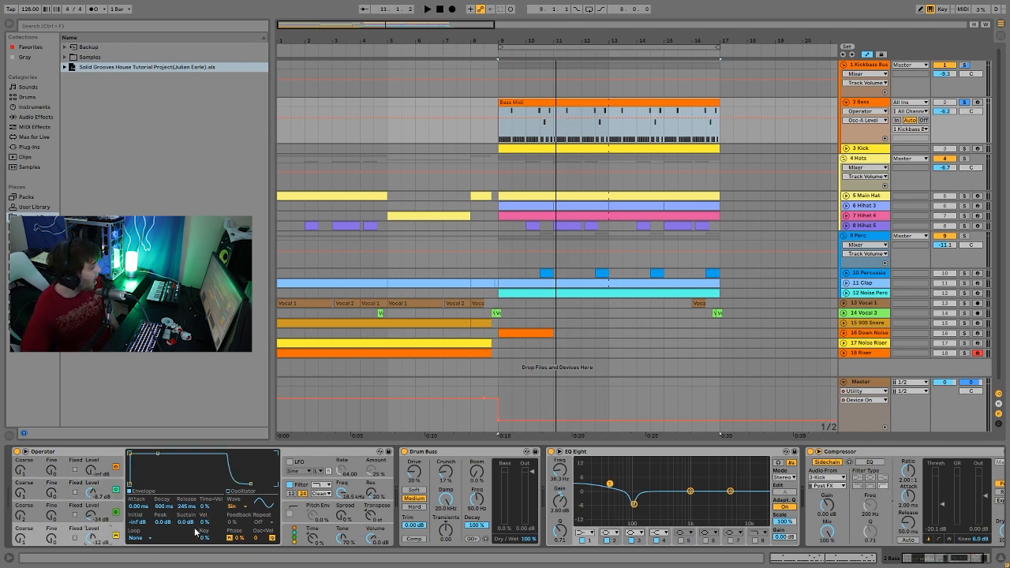
left_click(112, 515)
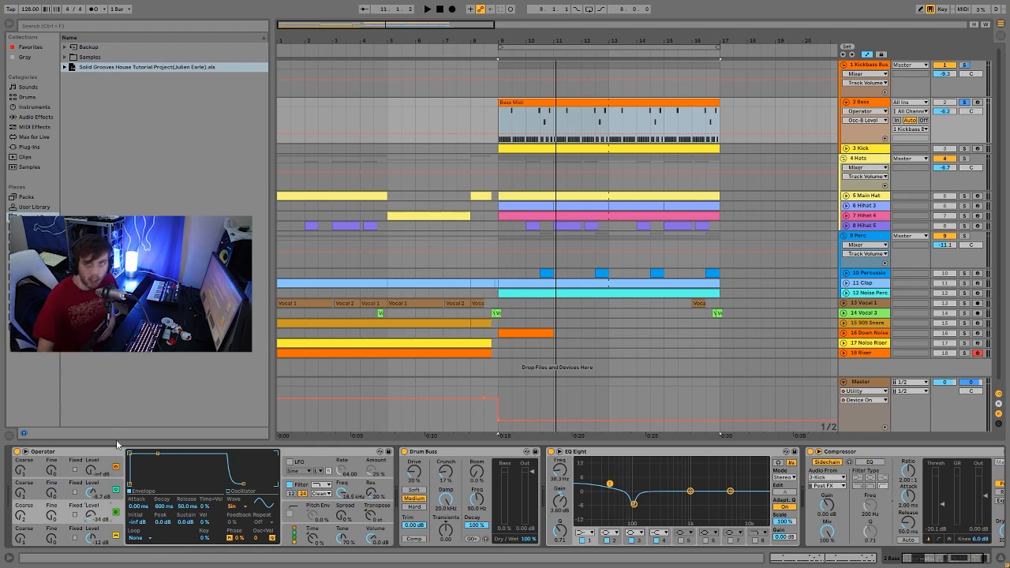
left_click(108, 493)
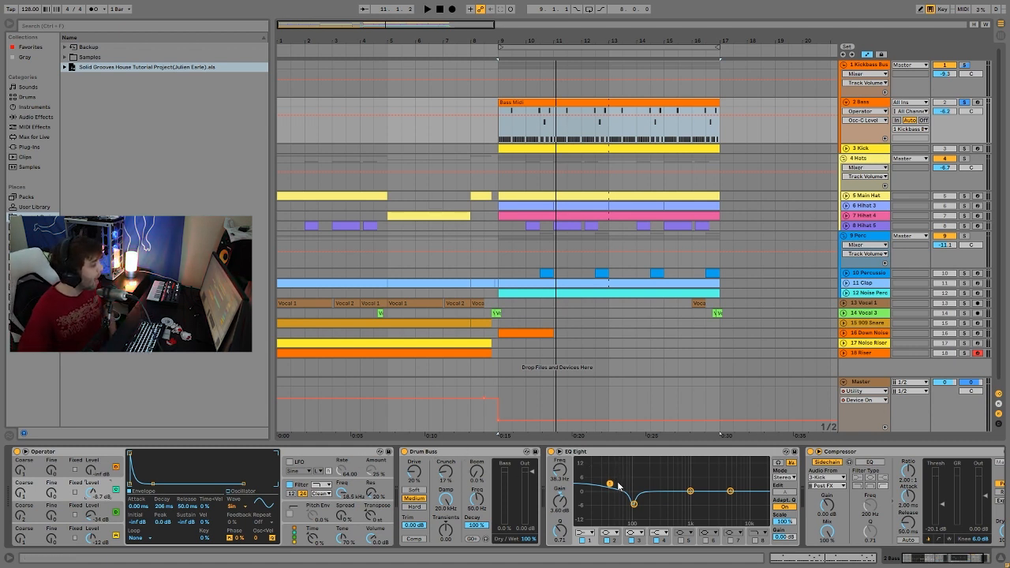
scroll(615, 490, "right", 3)
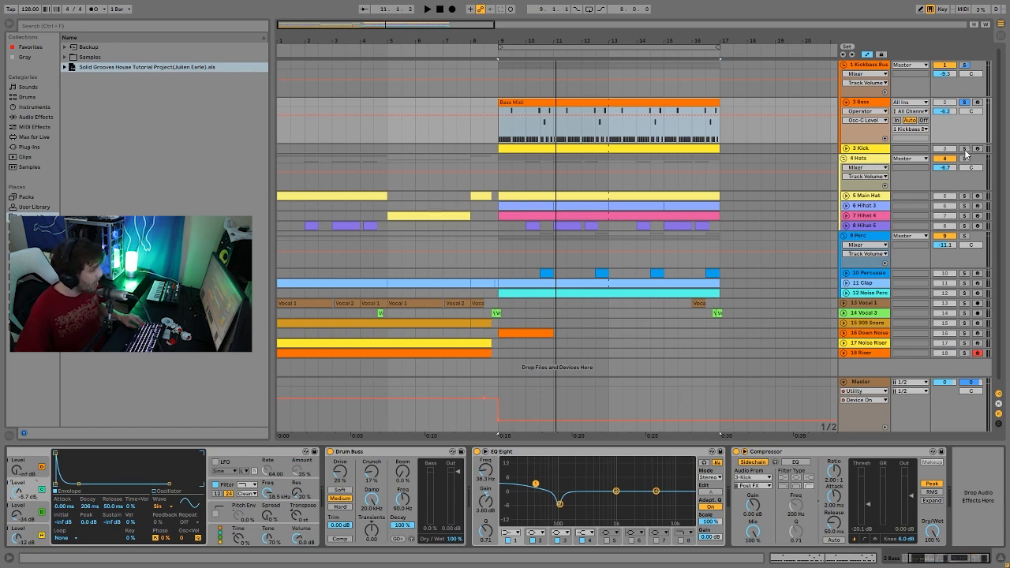
Solo and unfold the Kick track and play it from bar 9 with its devices shown.
left_click(964, 149)
left_click(860, 149)
key("space")
left_click(847, 148)
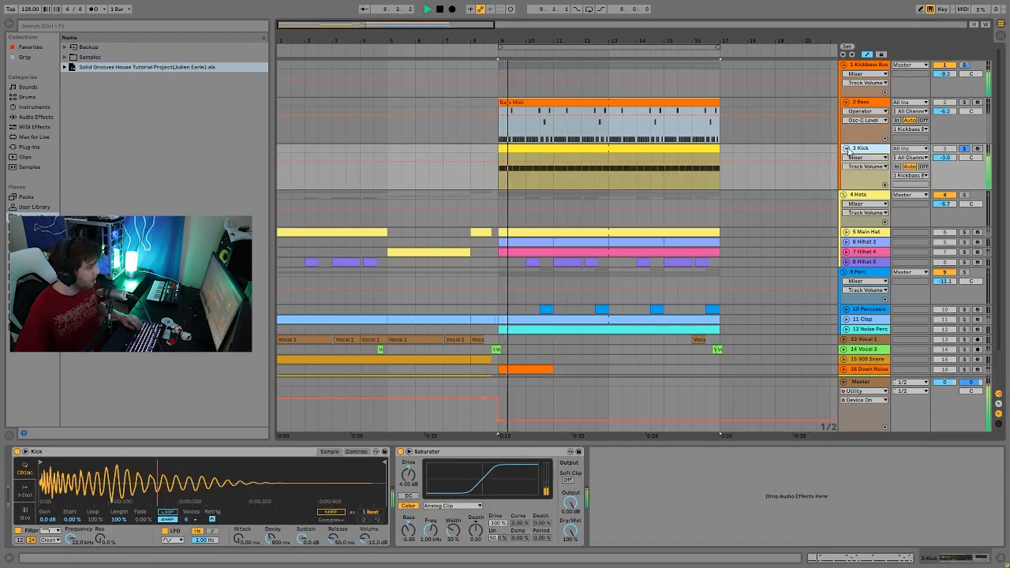
Loop the arrangement over the Kick clip from bar 9 to 17 and audition the soloed kick.
left_click(623, 148)
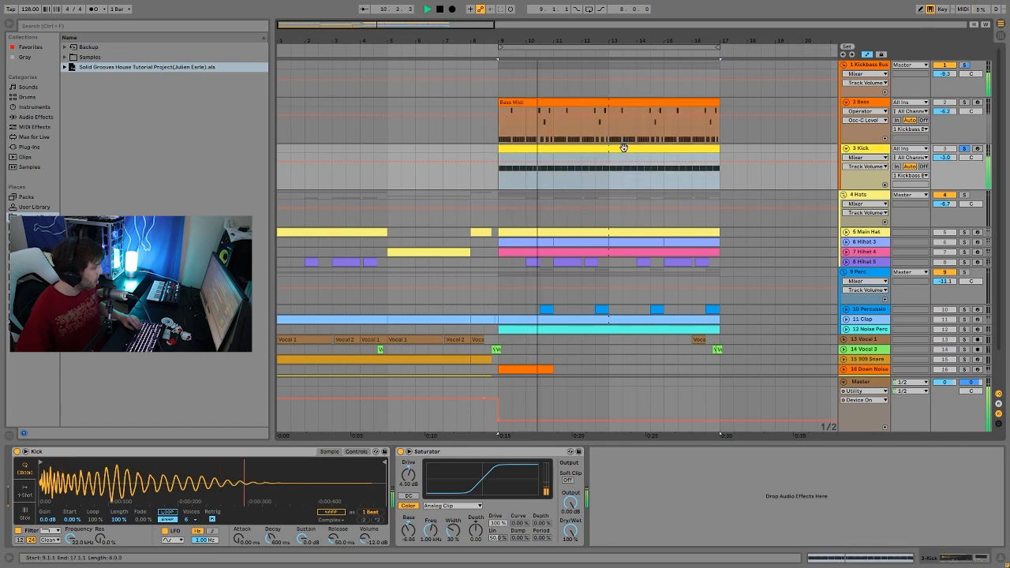
key("ctrl+l")
key("space")
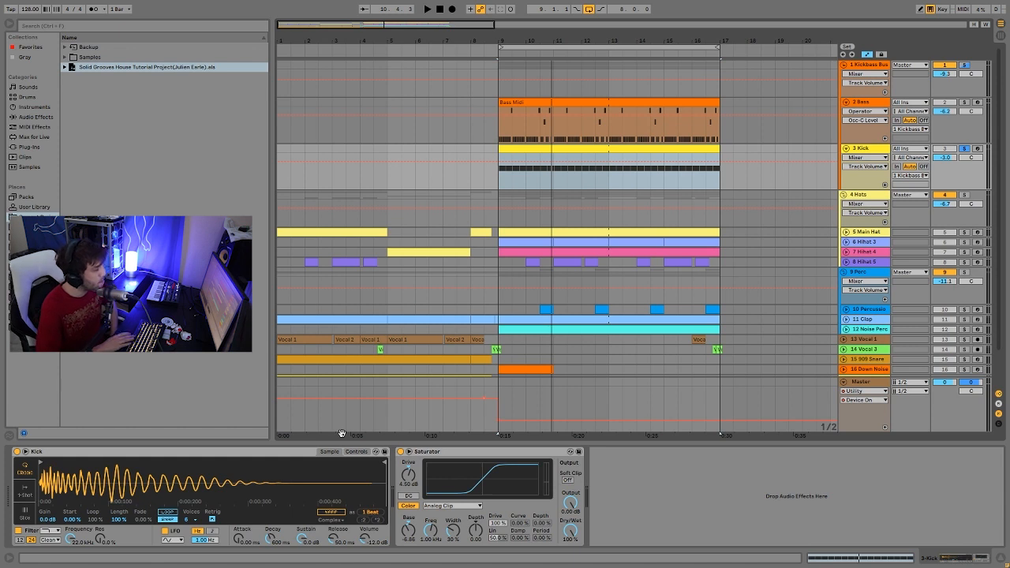
key("space")
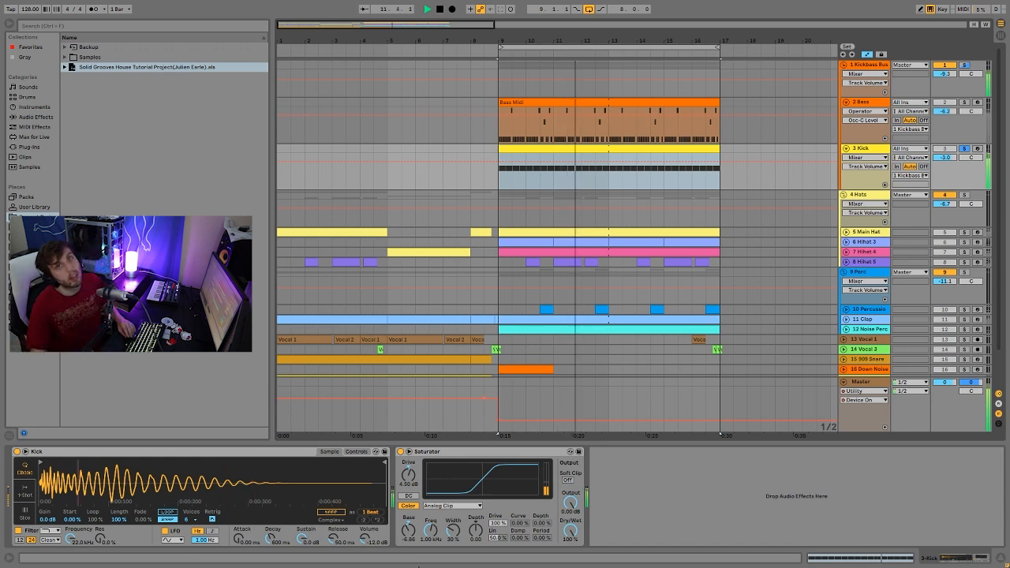
key("space")
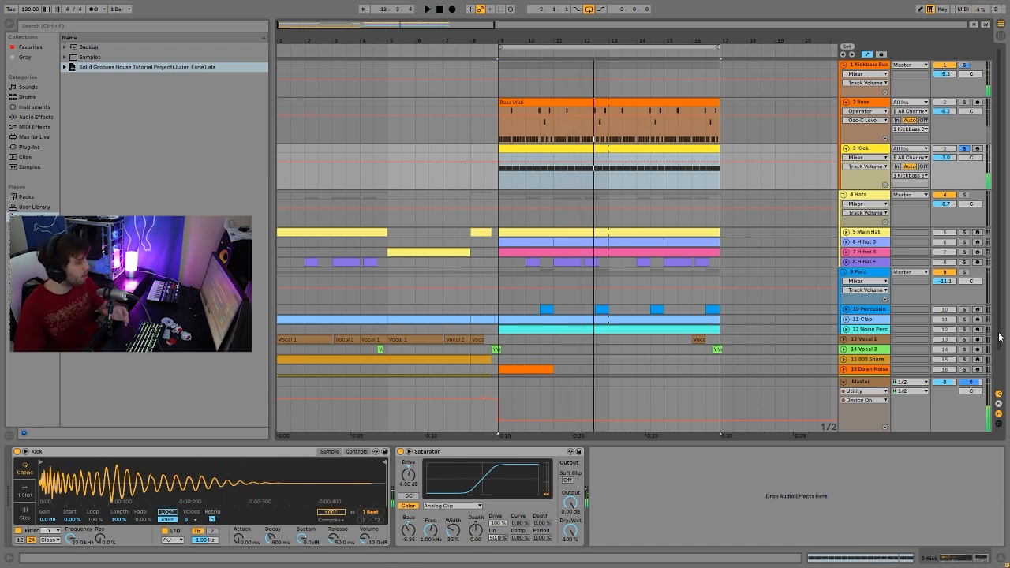
Unsolo the Kick track and play the full mix from bar 9.
left_click(964, 149)
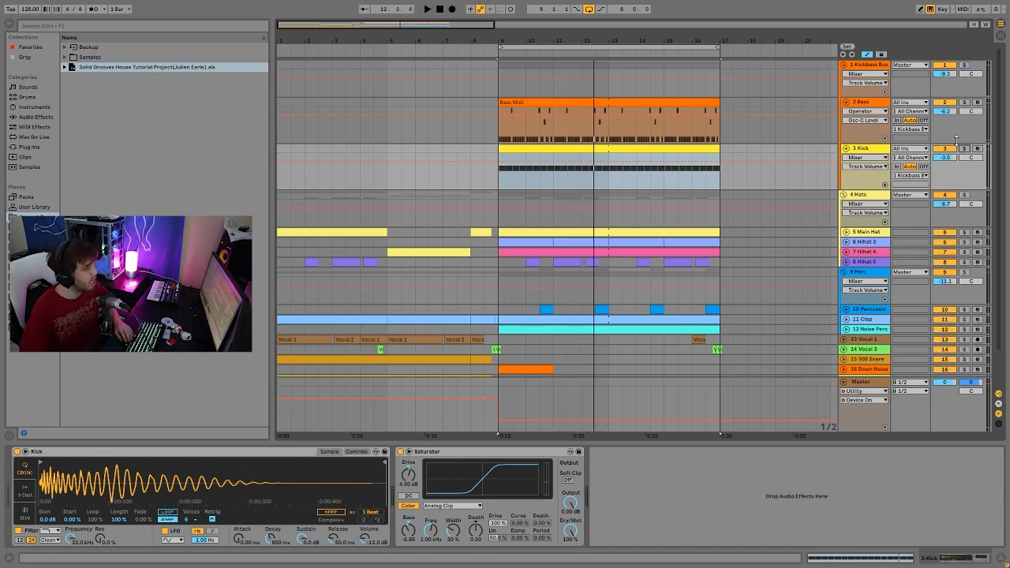
key("space")
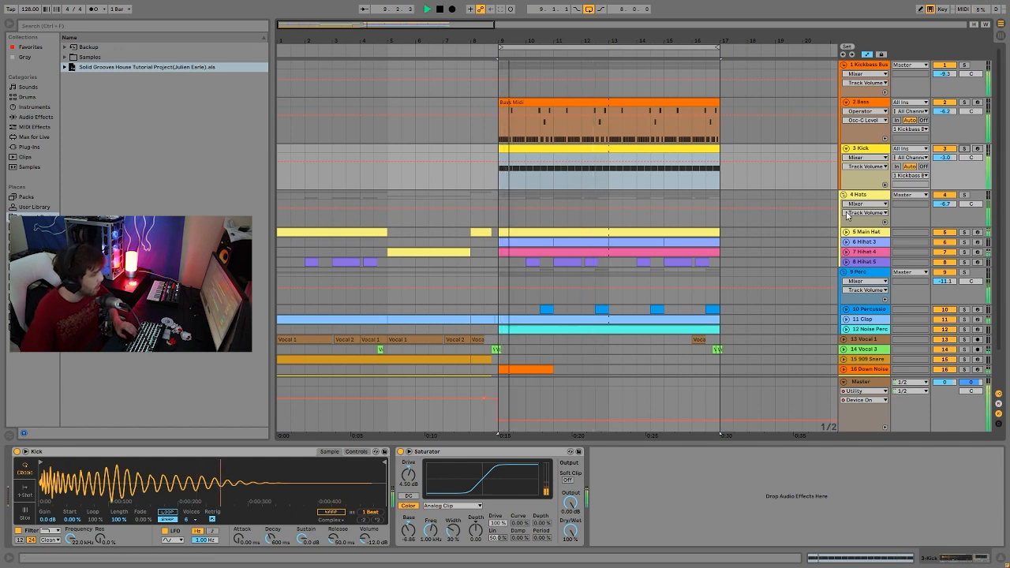
Solo the Kick track and audition it from bar 9 with its Saturator's Base raised.
key("space")
left_click(965, 148)
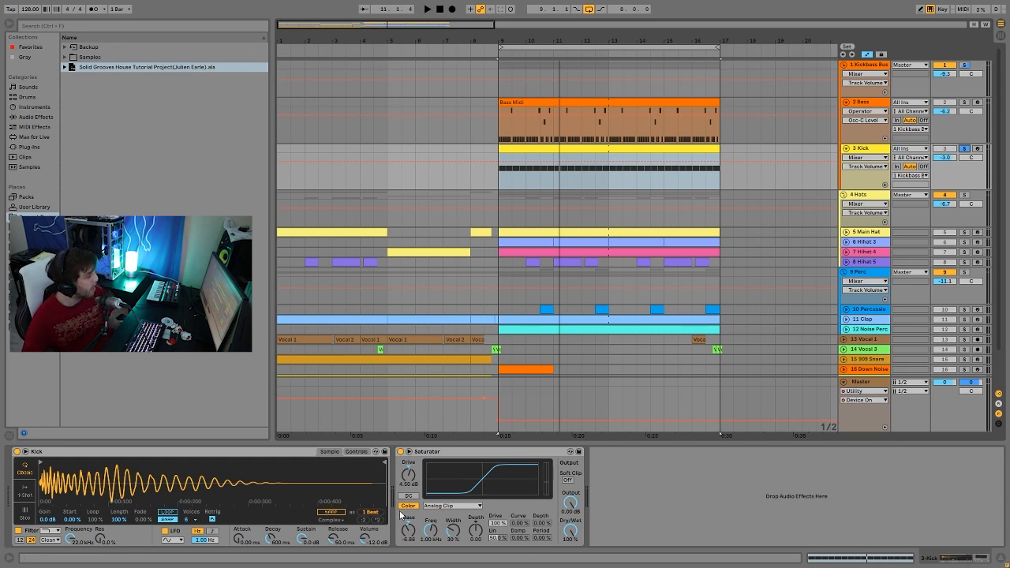
left_click_drag(411, 536, 411, 498)
key("space")
key("space")
key("space")
key("space")
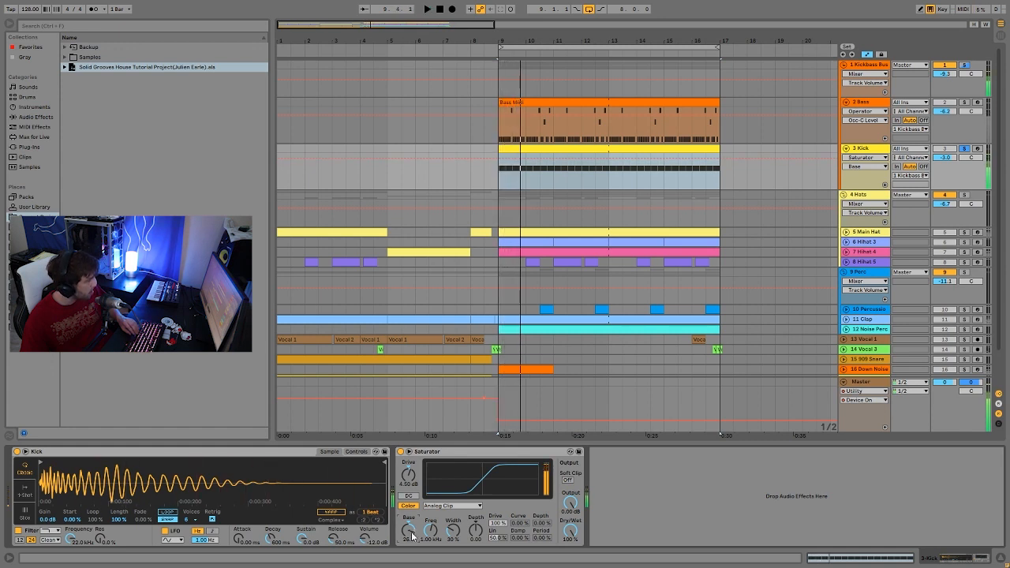
Return the Kick Saturator's Base to -6.86 and audition the soloed kick from bar 9.
key("space")
key("space")
key("space")
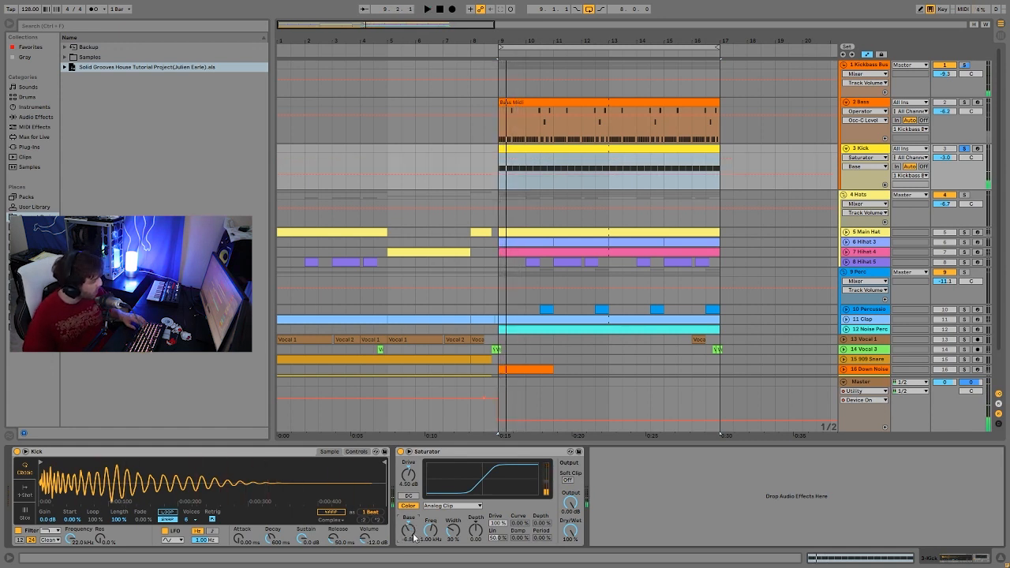
key("space")
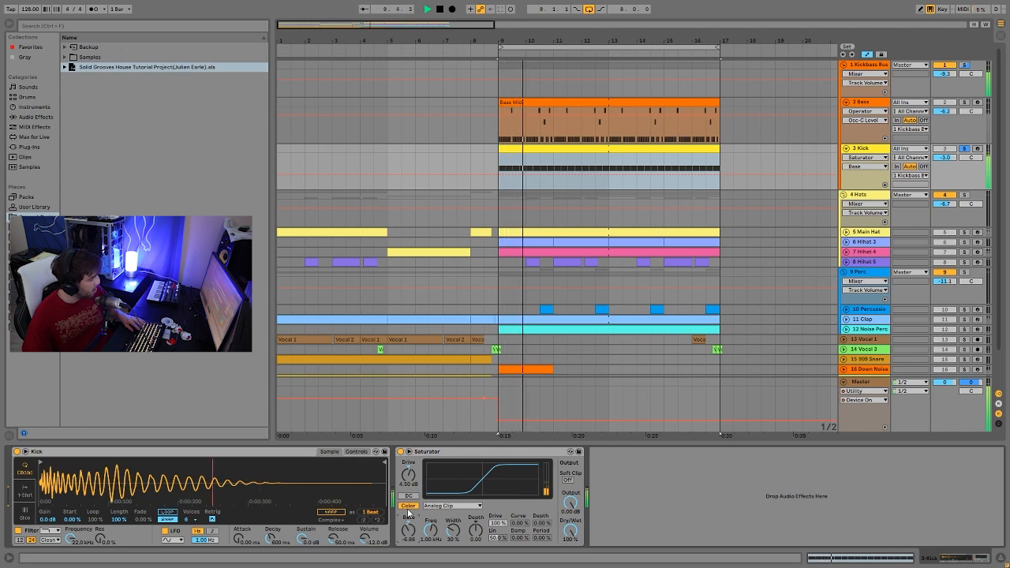
key("space")
Solo the Kickbass Bus and audition it from bar 9 with its Saturator bypassed and re-enabled.
left_click(964, 66)
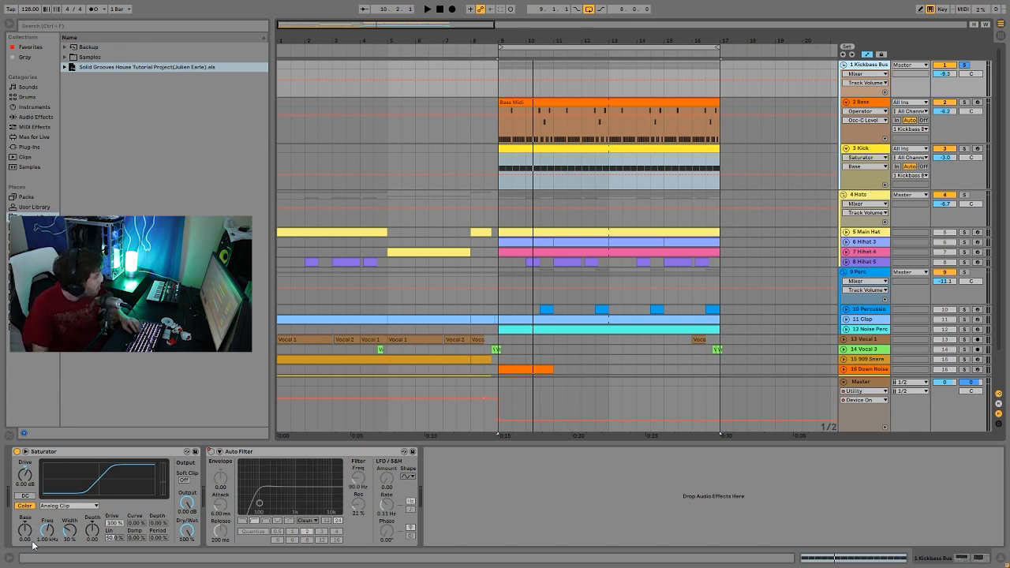
left_click(17, 456)
key("space")
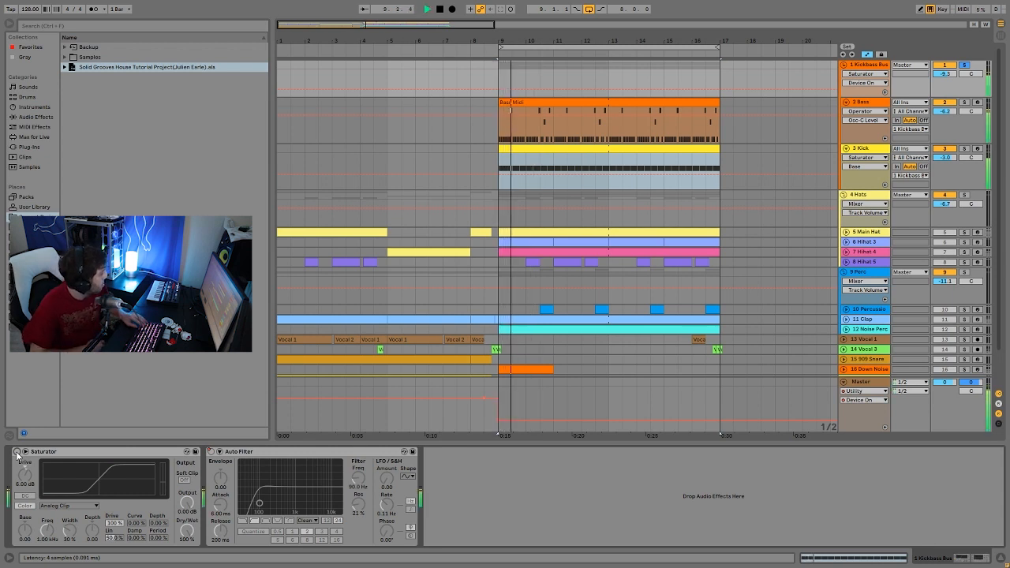
left_click(17, 453)
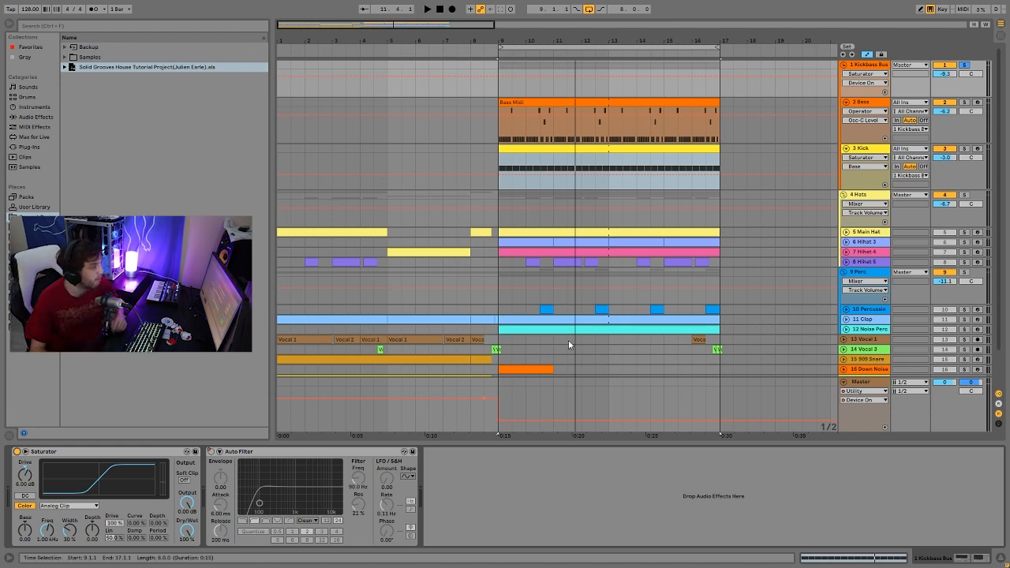
Show the Kickbass Bus Auto Filter's Device On automation and play the unsoloed mix from bar 9 and bar 16.
right_click(209, 453)
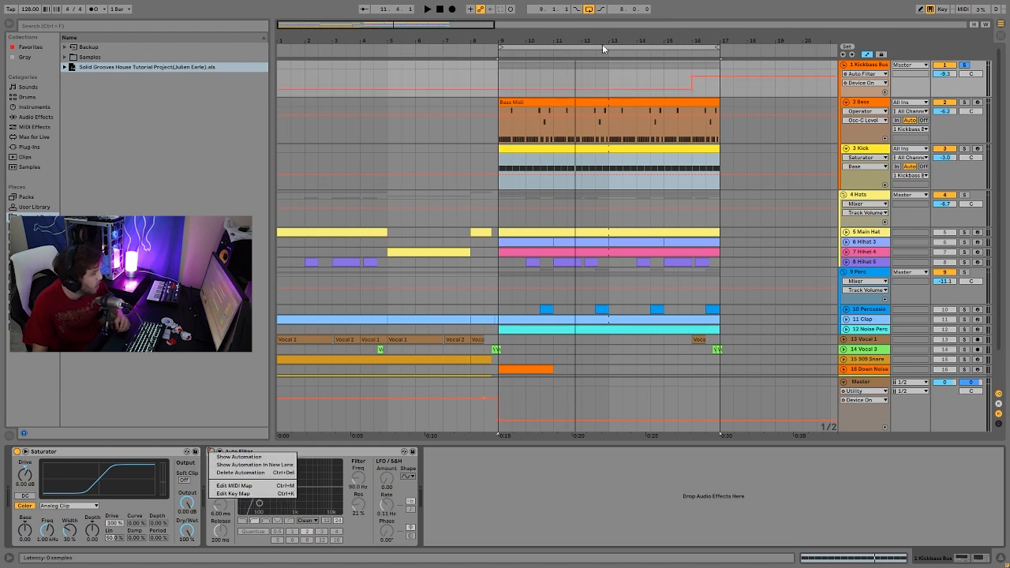
left_click(665, 71)
left_click(677, 68)
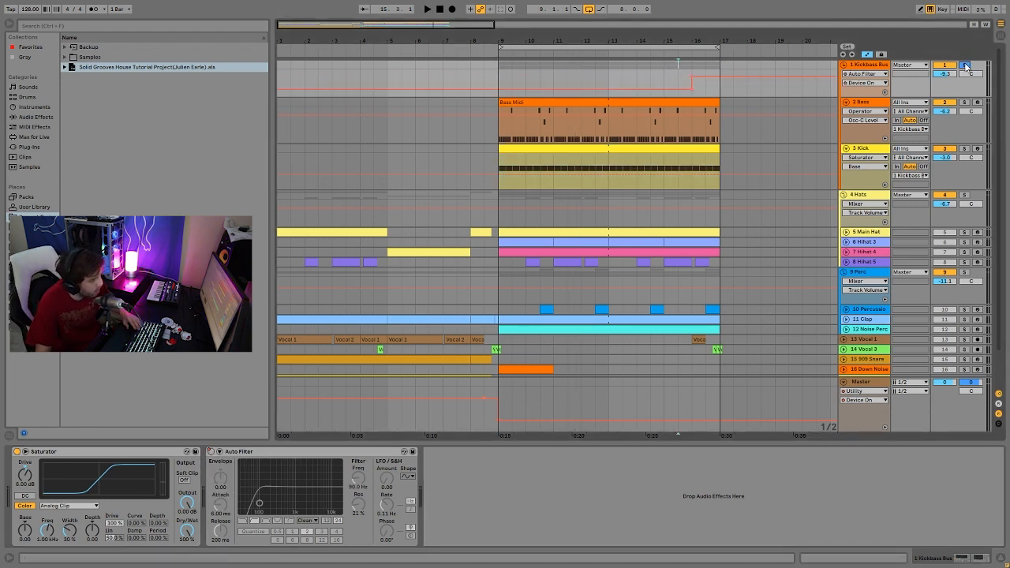
key("space")
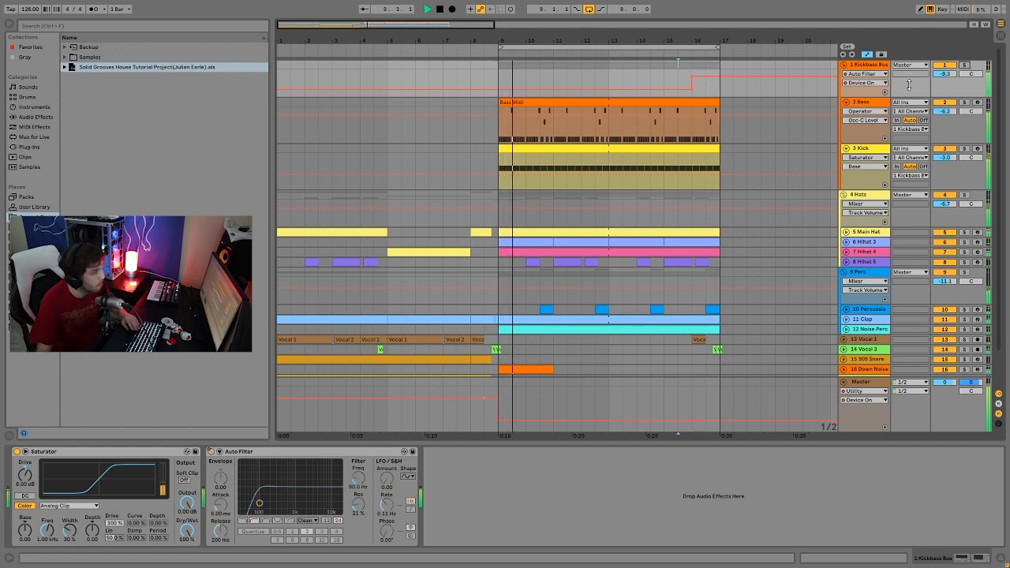
left_click(691, 72)
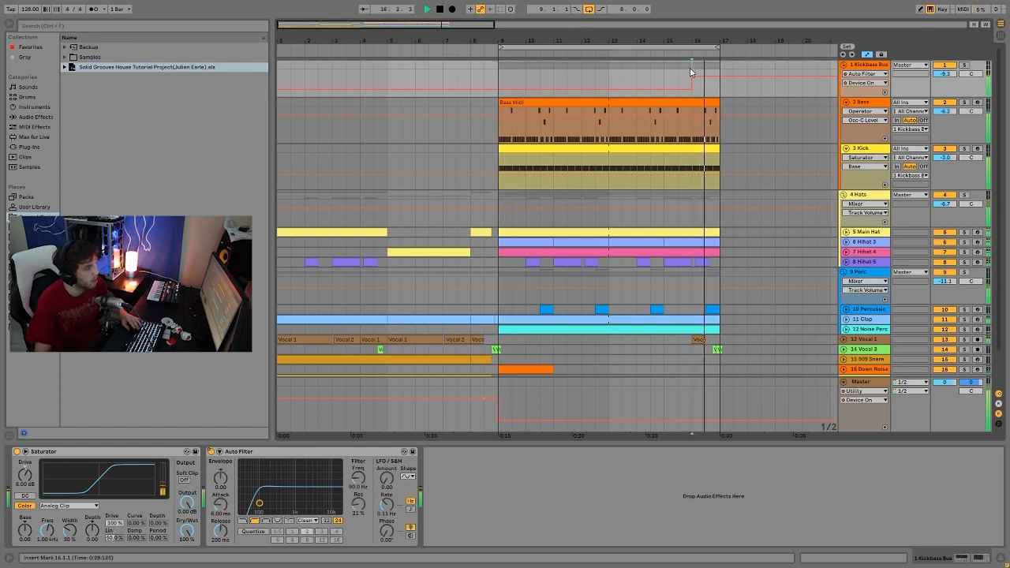
key("space")
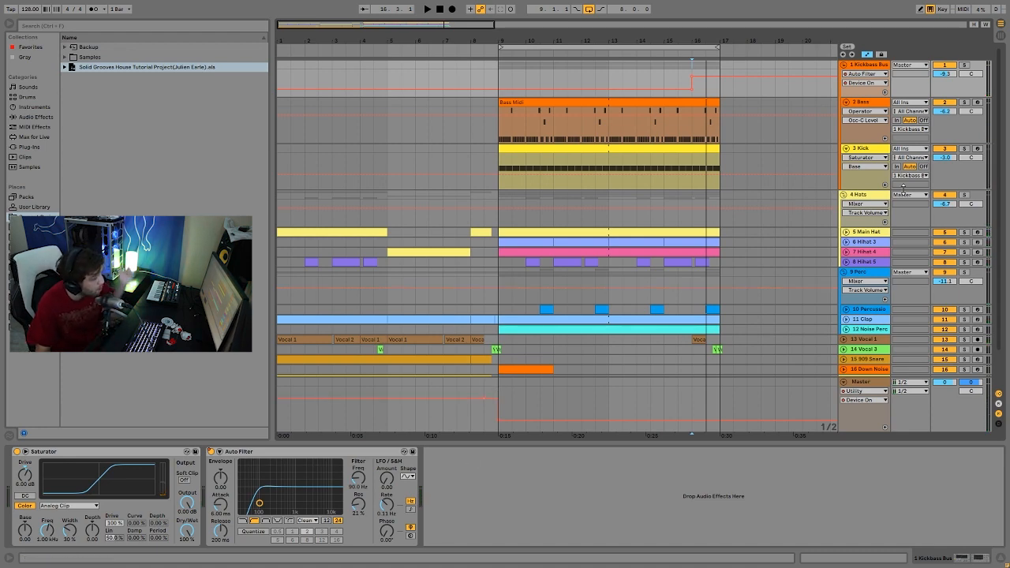
Solo the Hats group and play it from bar 9.
left_click(965, 196)
key("space")
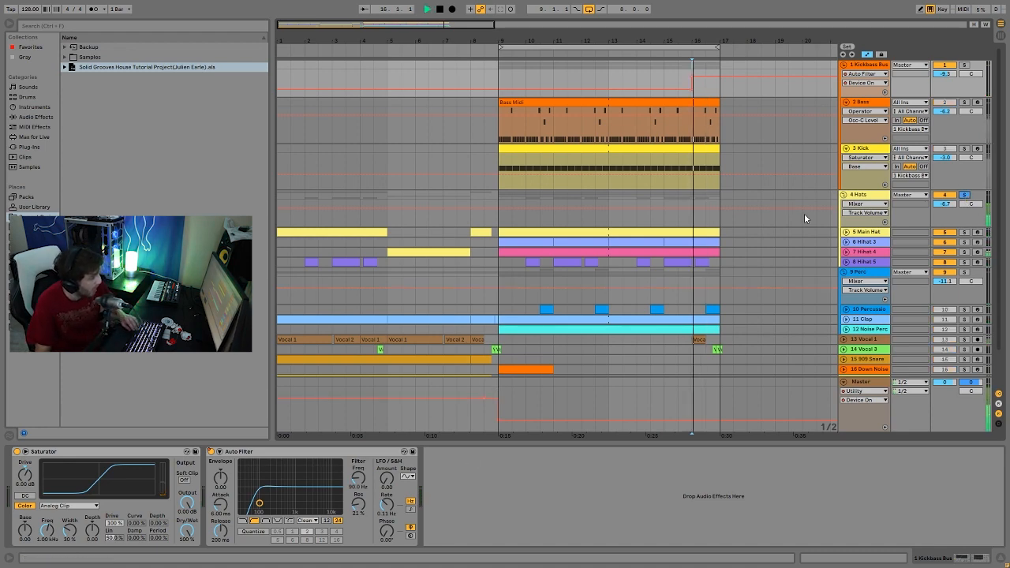
left_click(497, 201)
Unfold the Main Hat, Hihat 3, Hihat 4 and Hihat 5 tracks to show the notes in their clips.
left_click(861, 242)
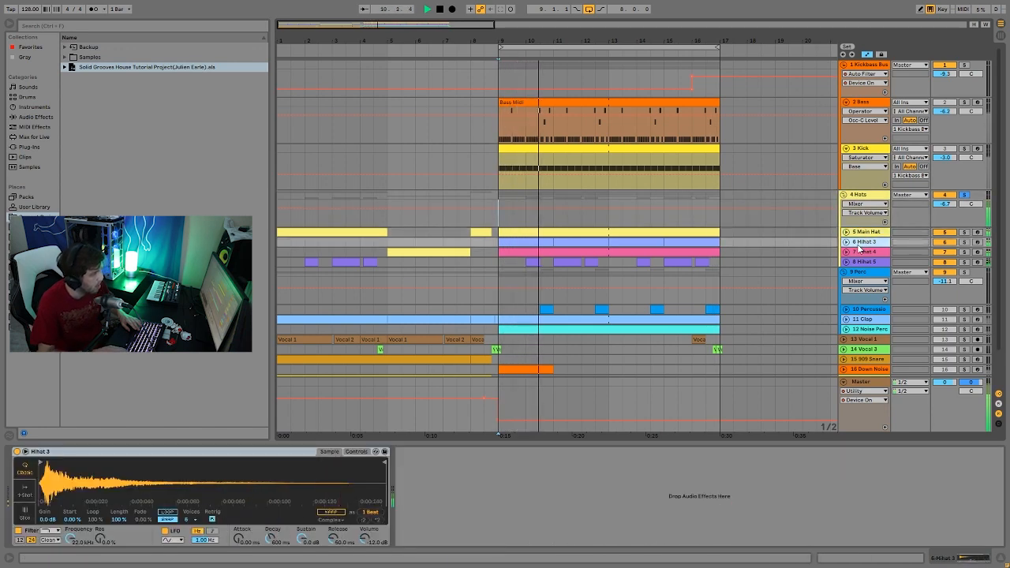
key("Down")
key("Right")
key("Down")
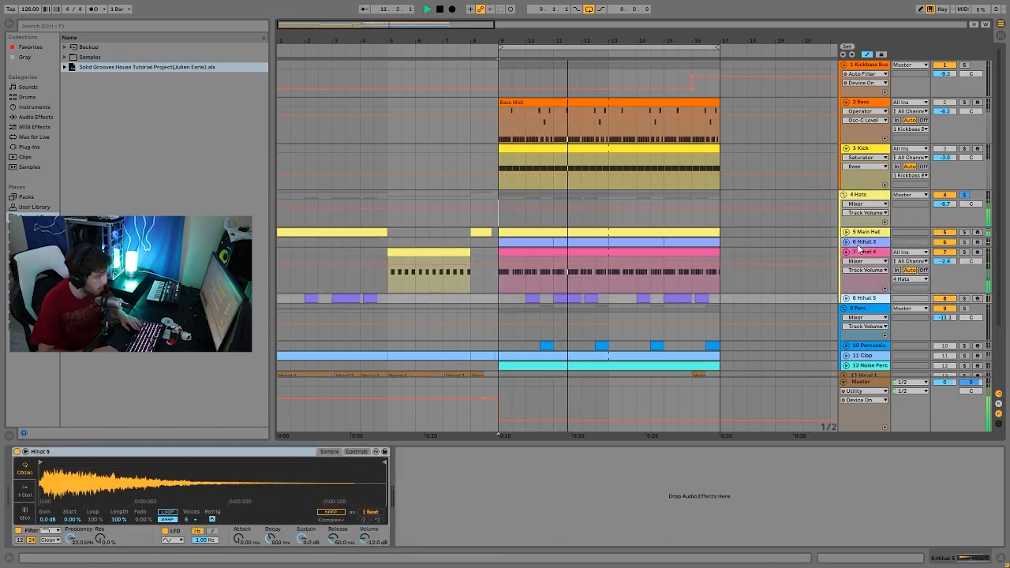
key("Right")
key("Up")
key("Up")
key("Right")
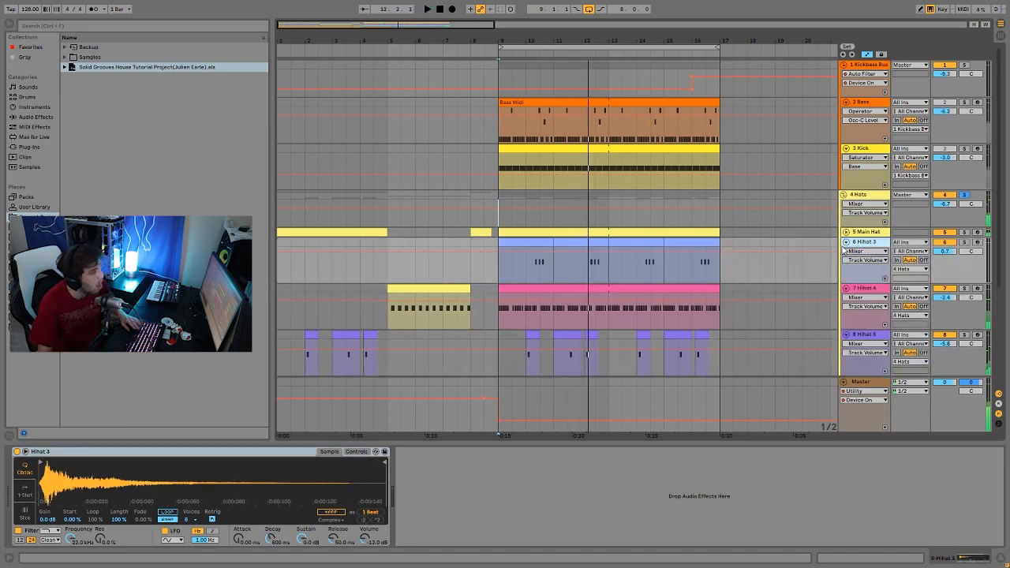
left_click(845, 233)
Solo the Main Hat track and audition it from bar 9 with its Instrument Rack and Reverb shown.
scroll(765, 265, "down", 2)
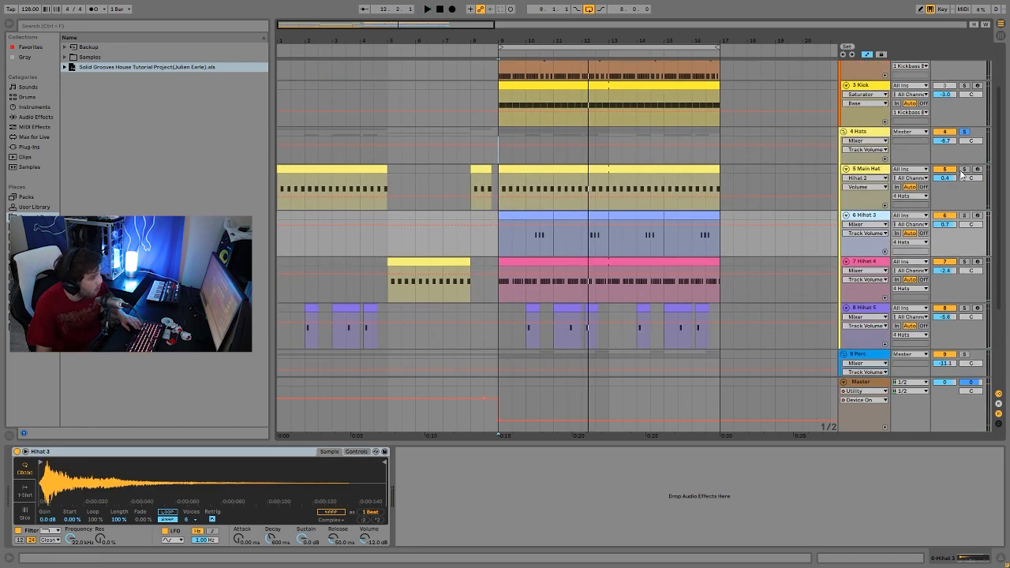
left_click(963, 171)
key("space")
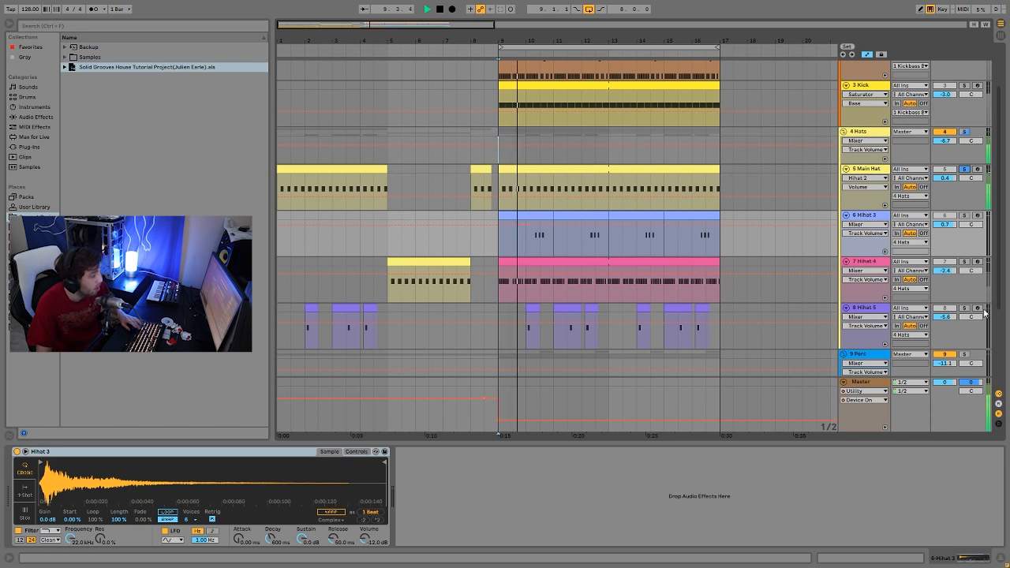
left_click(866, 169)
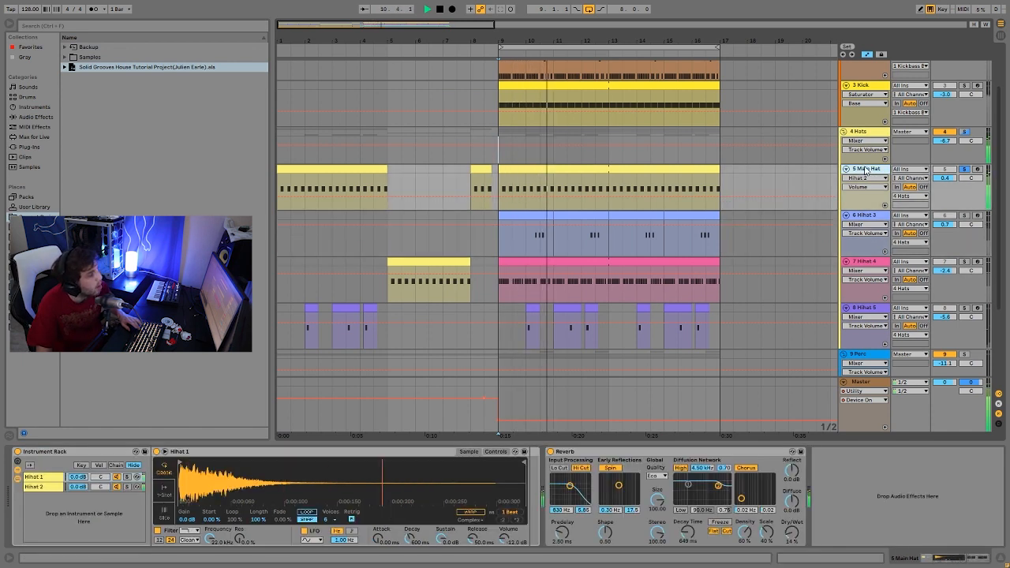
key("space")
key("space")
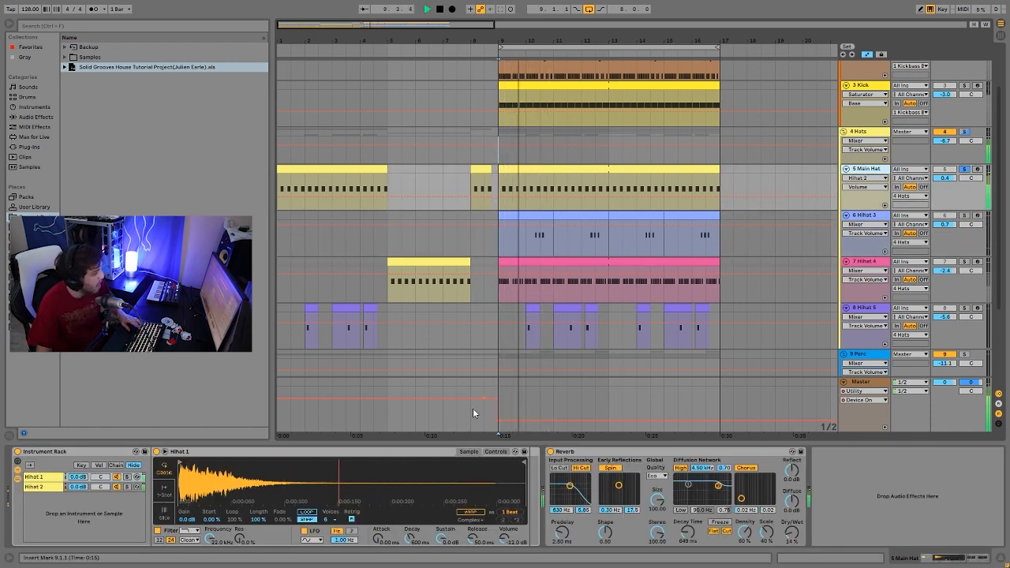
key("space")
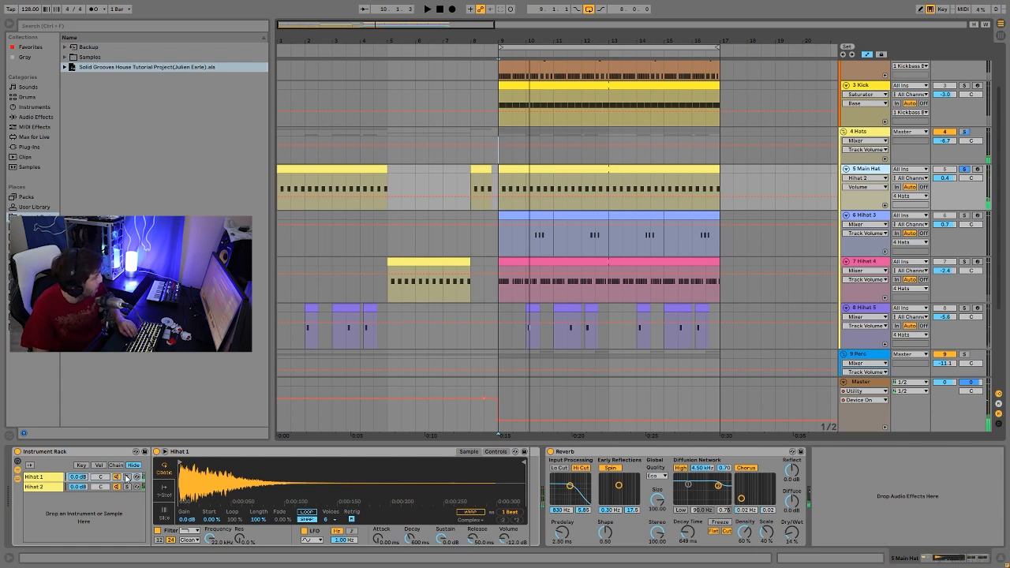
Audition the Hihat 1 and Hihat 2 chains of the Main Hat Instrument Rack soloed one after the other.
left_click(126, 477)
key("space")
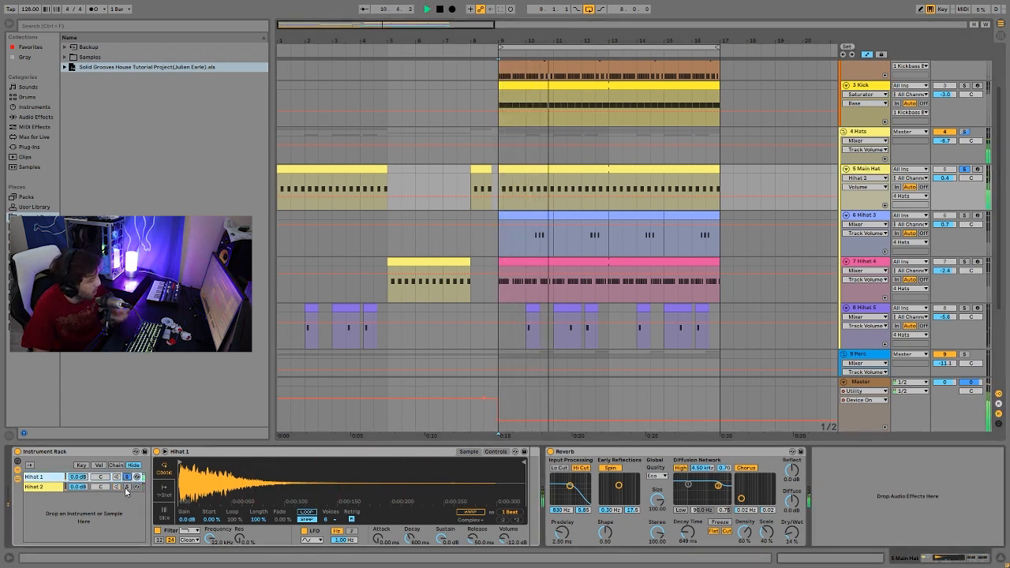
left_click(126, 487)
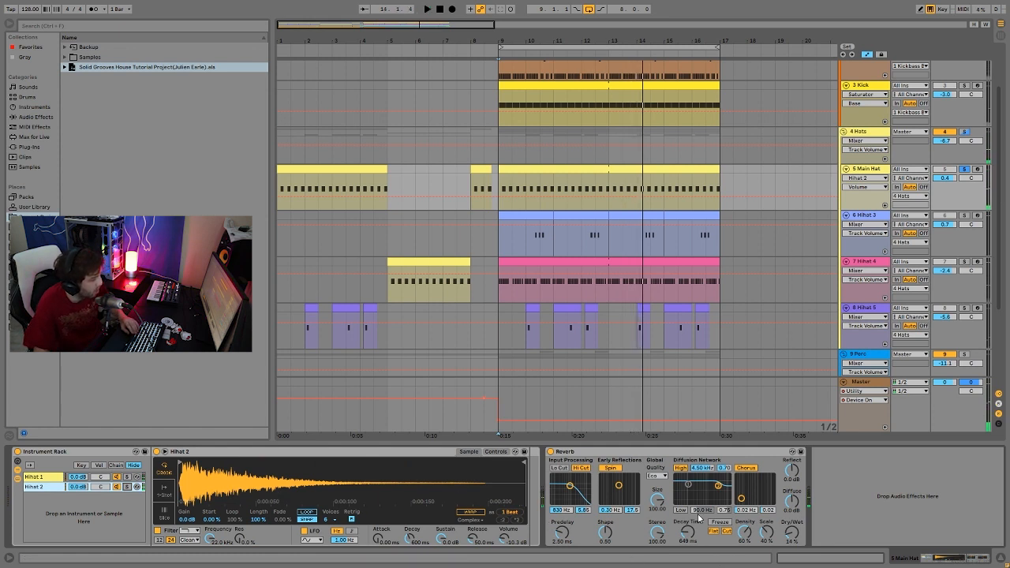
Solo the Hihat 4 track and audition it from bar 9 with its sampler shown.
left_click(964, 262)
key("space")
left_click(865, 262)
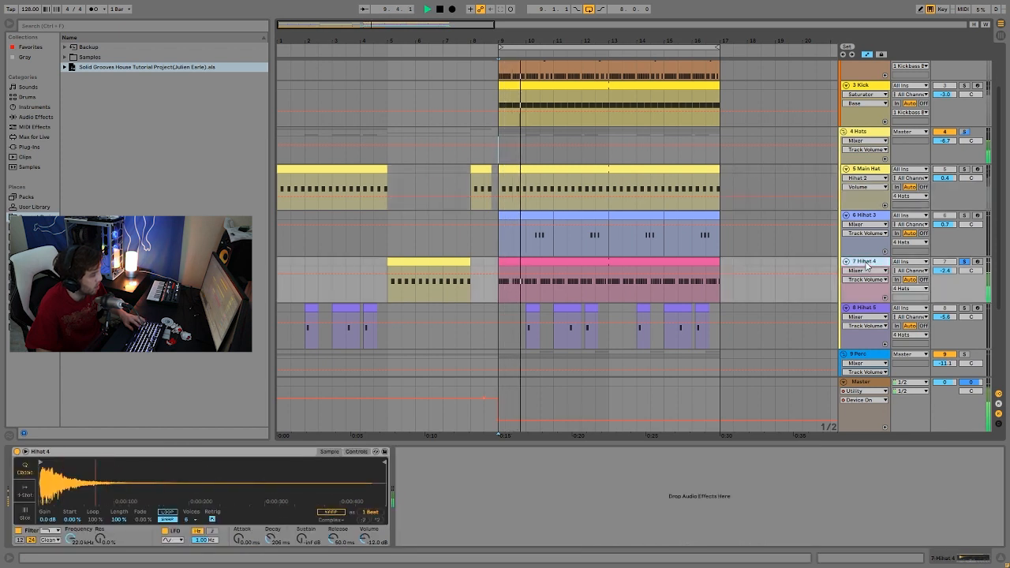
key("space")
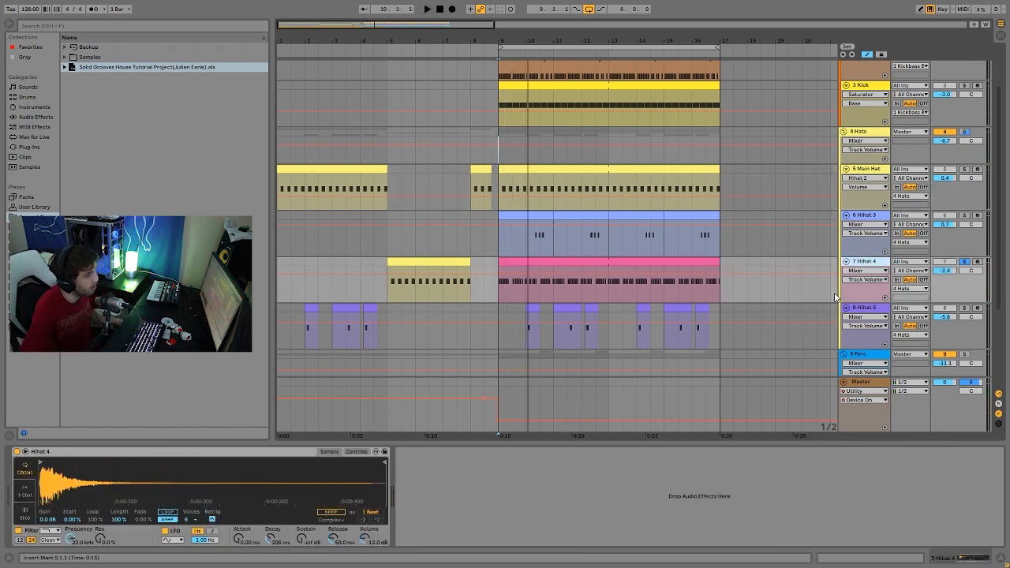
Unsolo Hihat 4 and play the full mix from its intro clip at bar 5 and from bar 4.
left_click(442, 262)
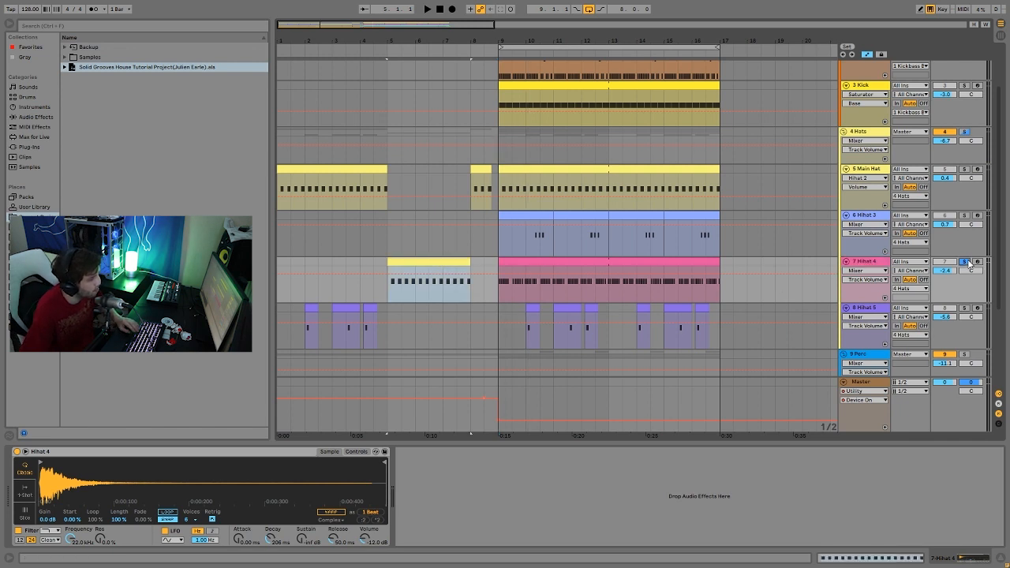
key("space")
left_click(360, 215)
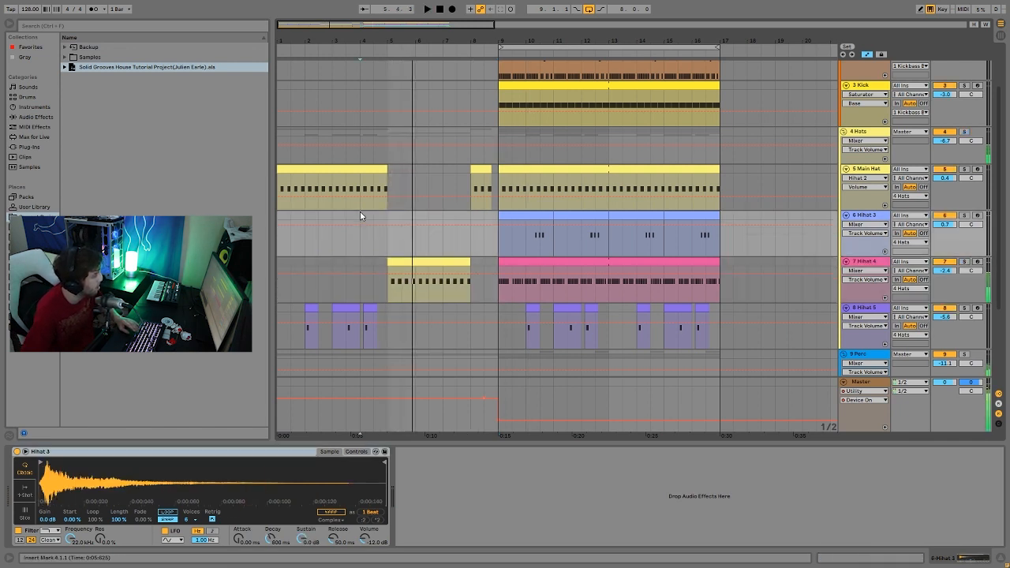
key("space")
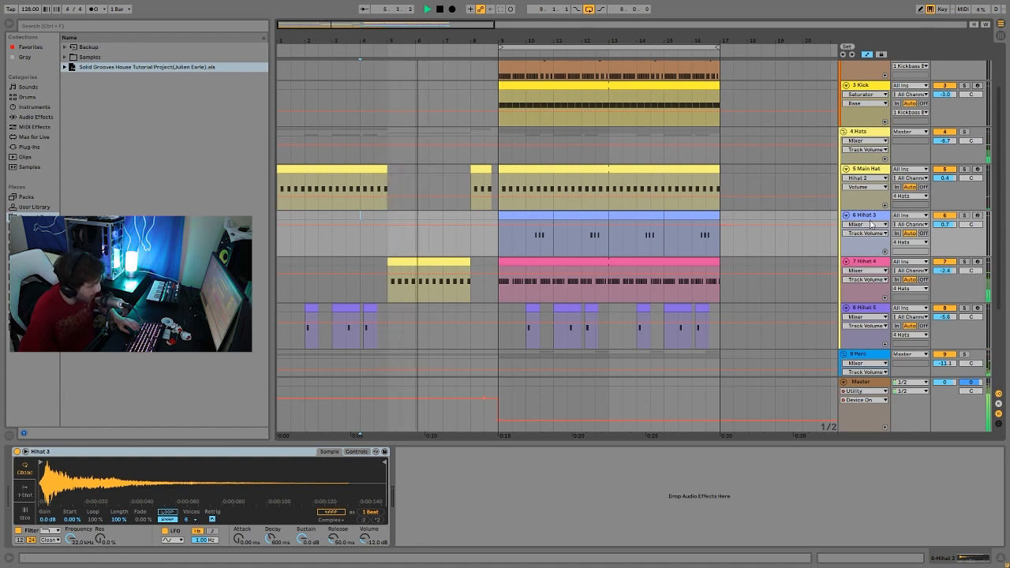
key("space")
Solo Hihat 3 and play it from bar 10, add Hihat 5 to the solo, and unsolo both.
left_click(965, 217)
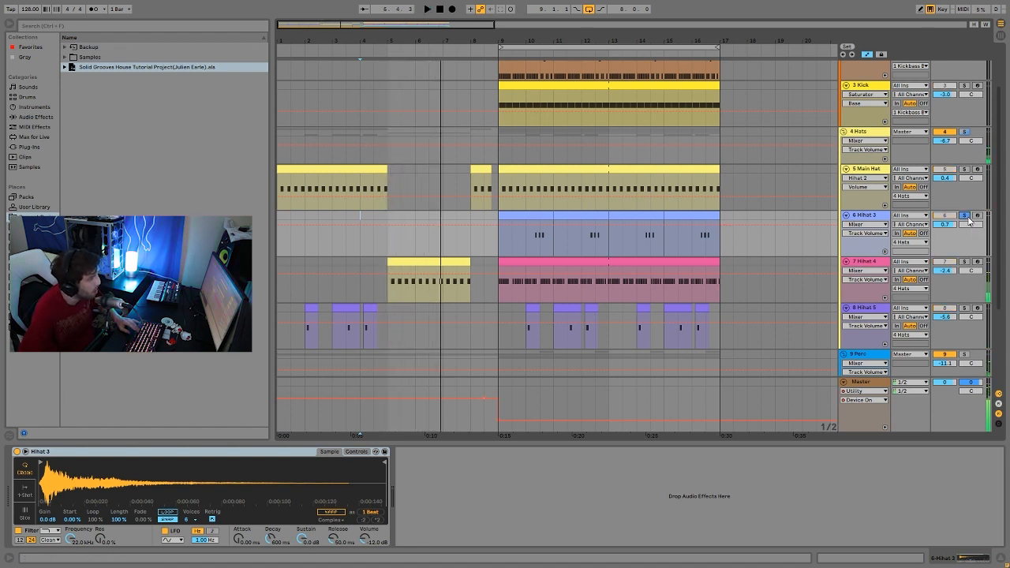
left_click(528, 238)
key("space")
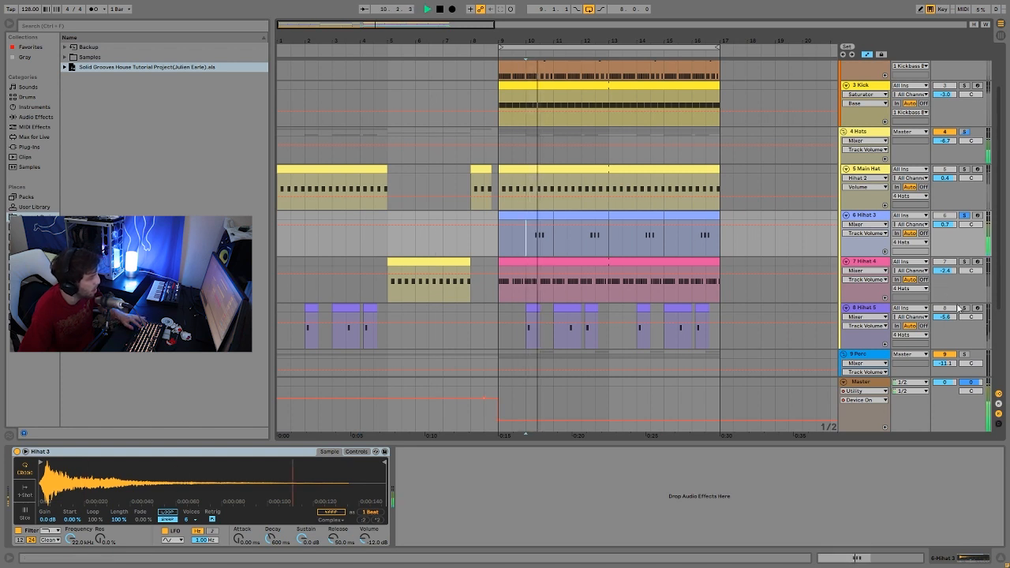
left_click(965, 309, "ctrl")
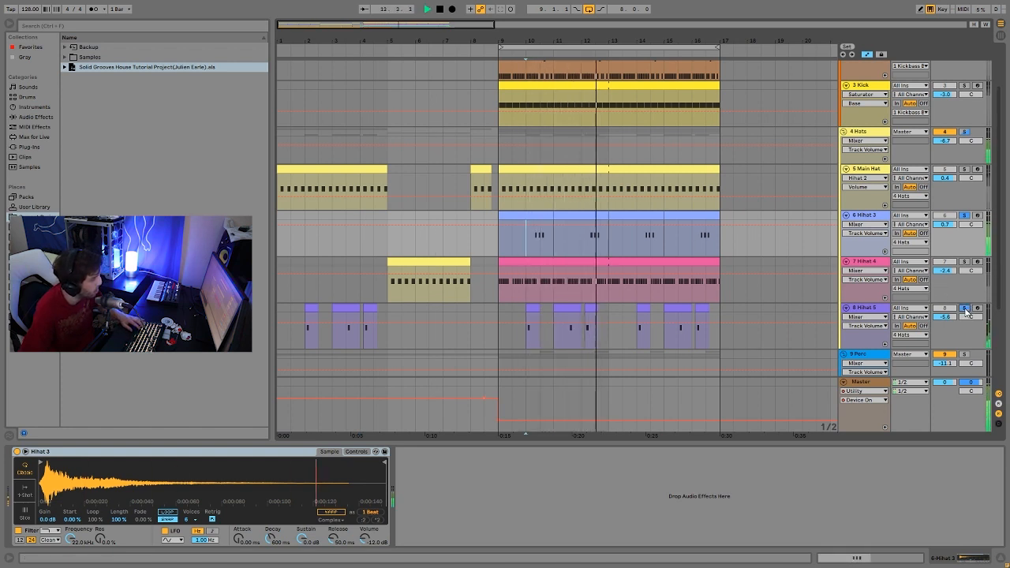
key("space")
left_click(965, 309)
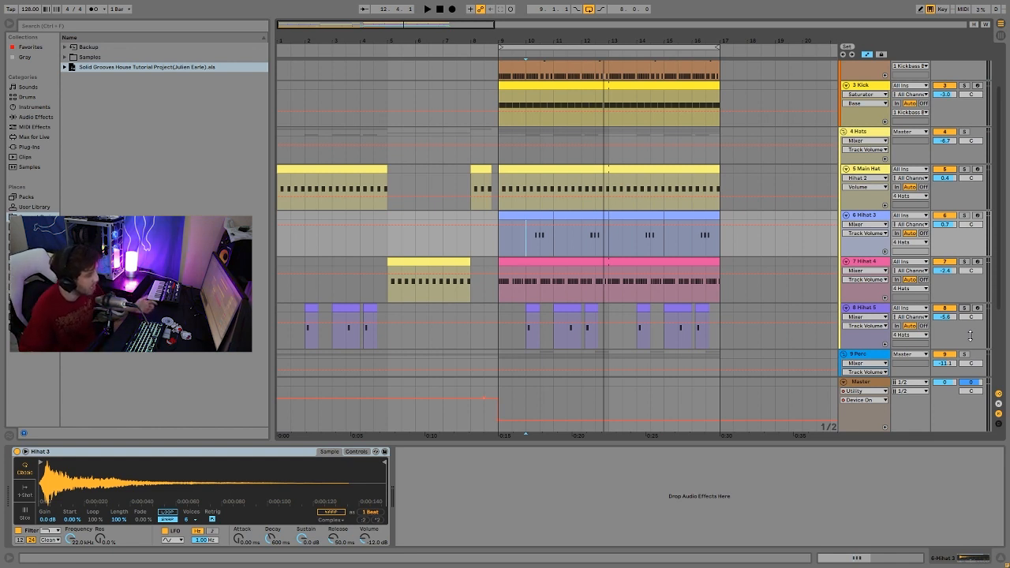
Audition the Main Hat and Hihat 4 tracks soloed from bar 10 and clear the solo.
left_click(963, 261)
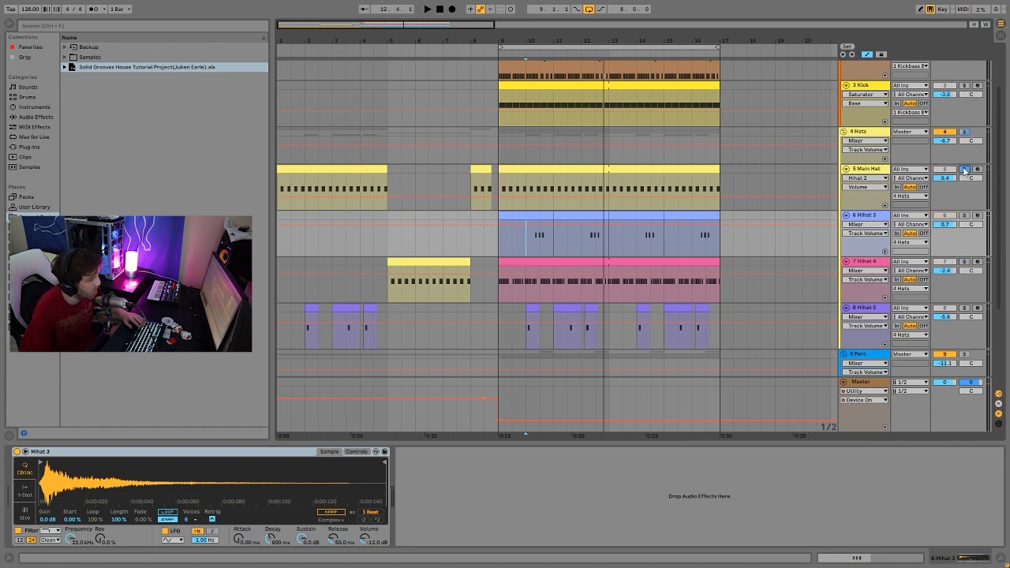
key("space")
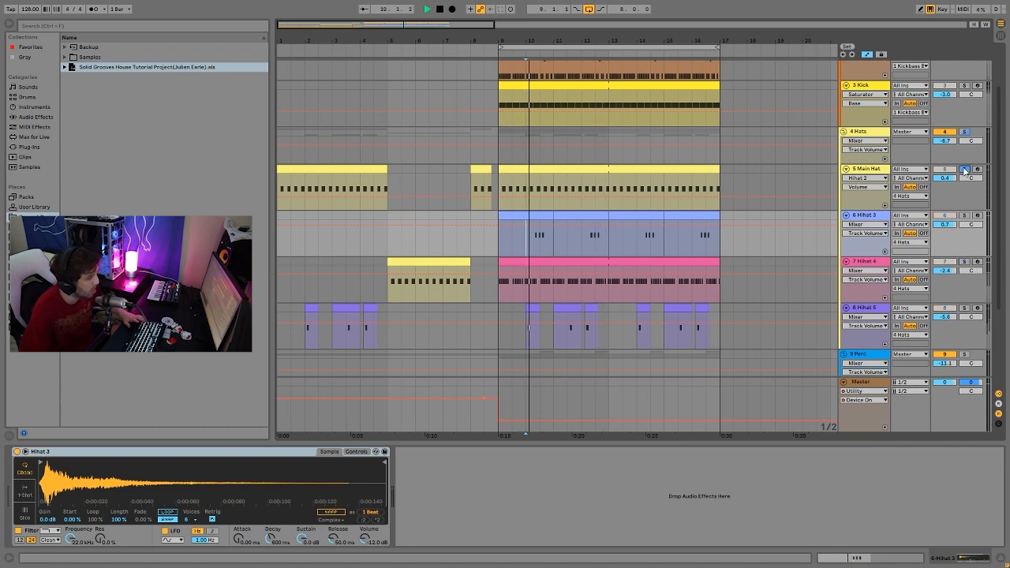
left_click(963, 261)
key("space")
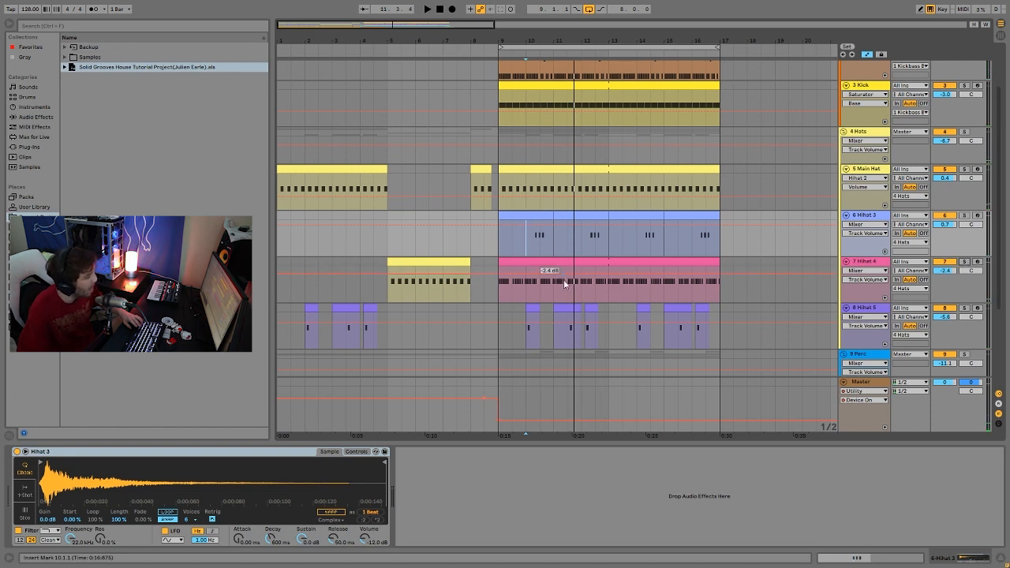
Play the full mix from bar 10 to hear the hi-hats in context.
key("space")
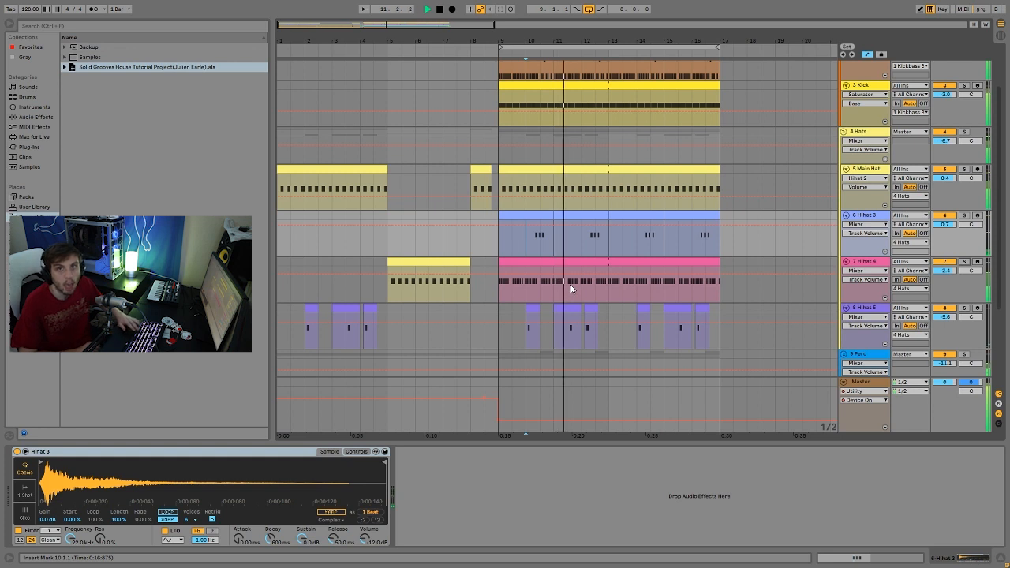
key("space")
key("space")
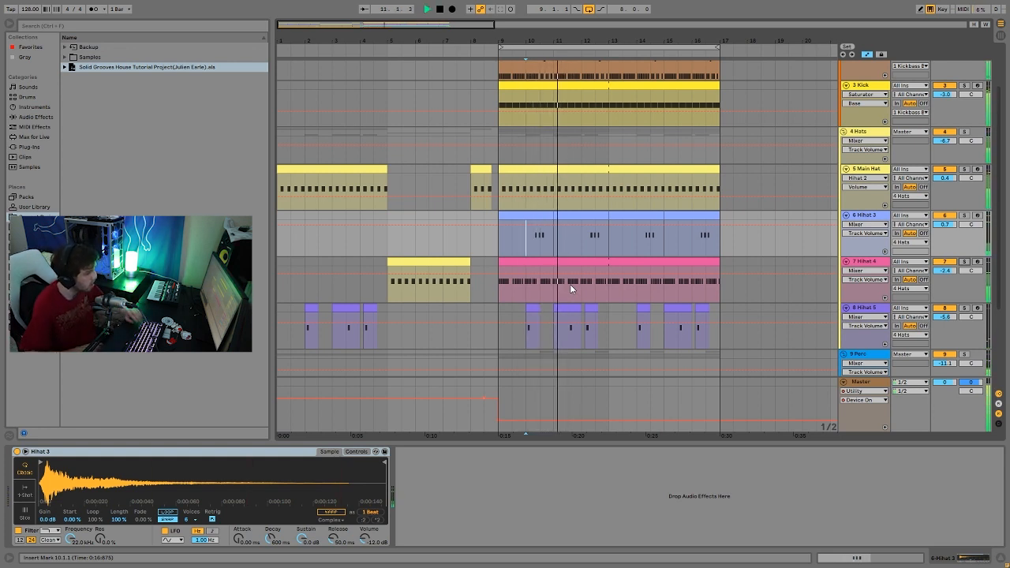
key("space")
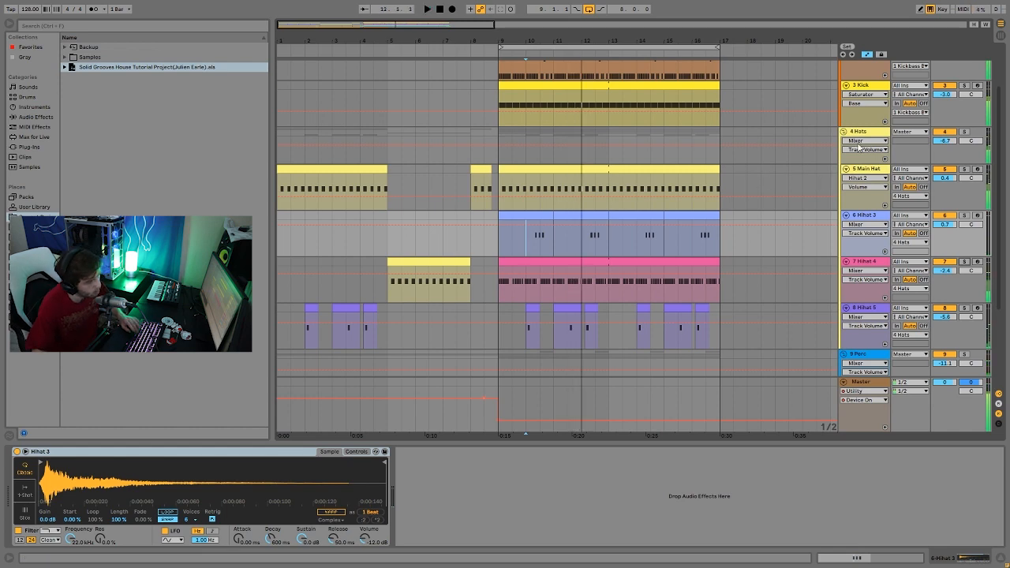
Solo the Hats group, show its Auto Filter frequency automation, and play the intro from bar 1.
left_click(872, 137)
left_click(965, 132)
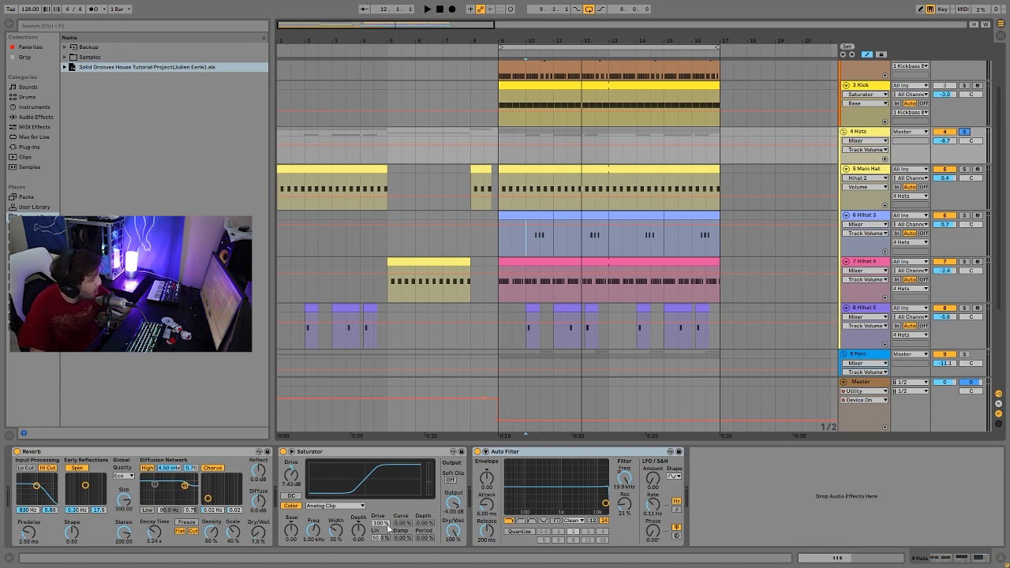
left_click(627, 486)
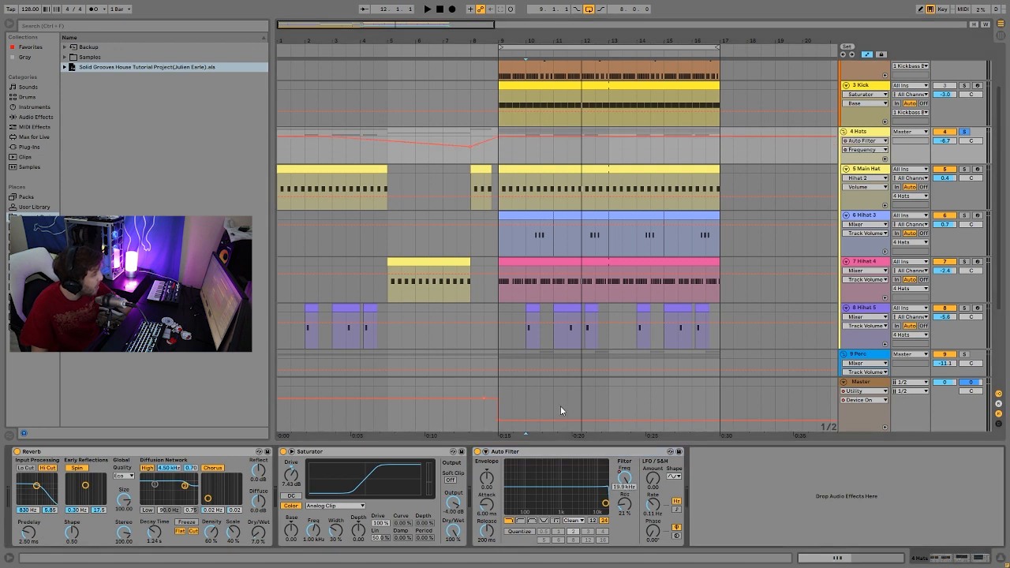
left_click(285, 157)
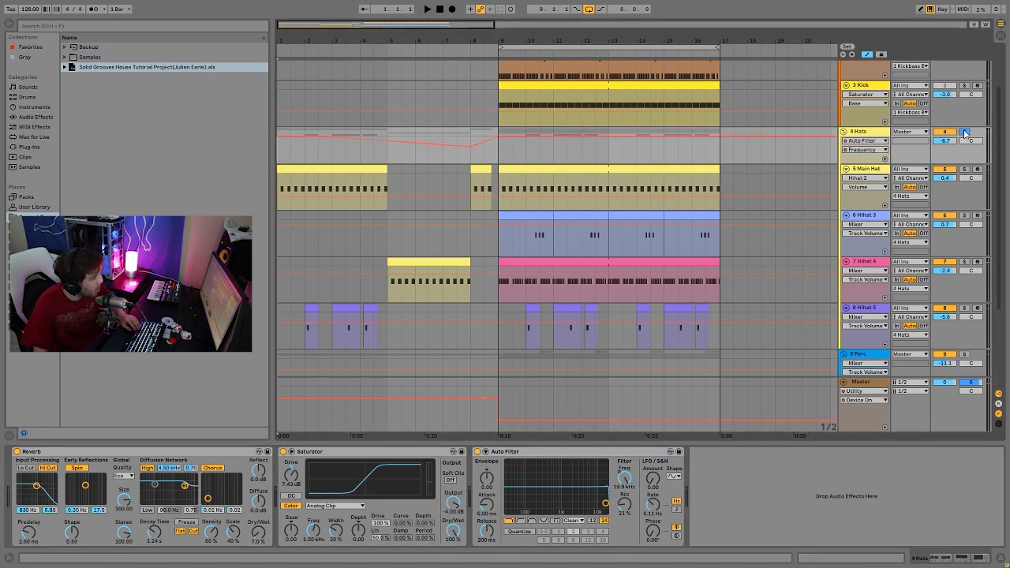
key("space")
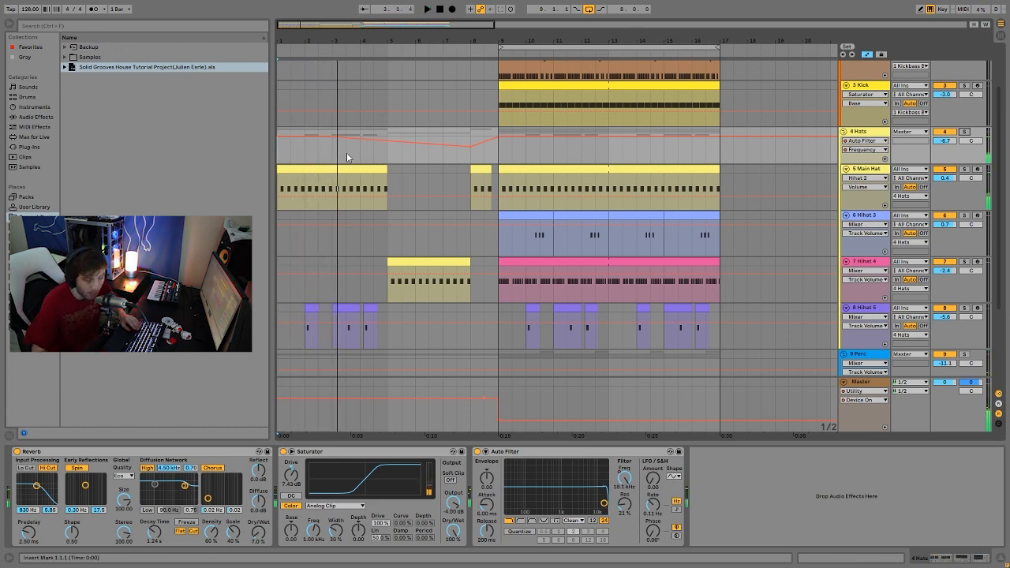
Play the intro from bar 3 through the filter automation, toggling the Hats group's solo to compare.
left_click(334, 150)
key("space")
key("space")
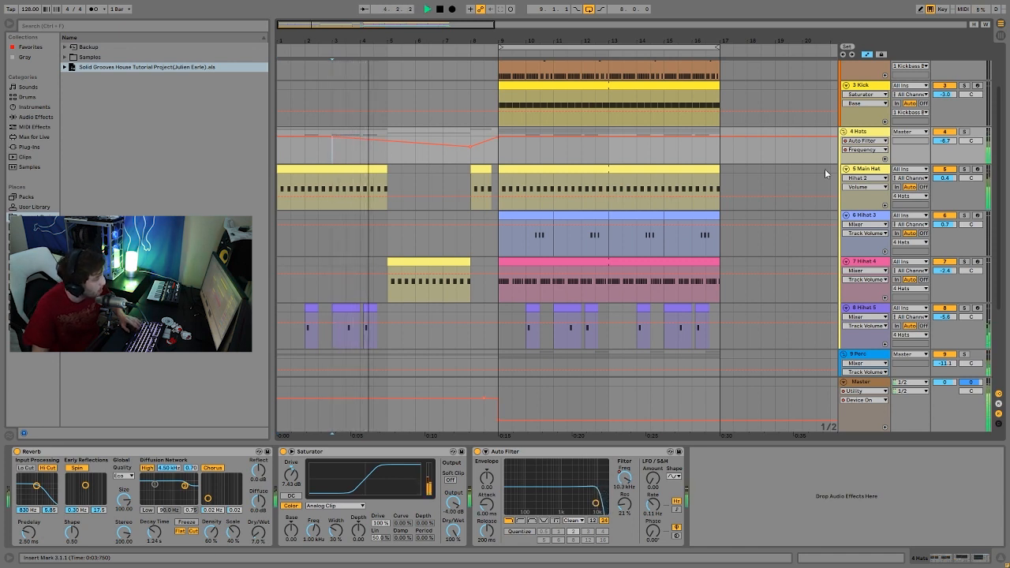
left_click(368, 169)
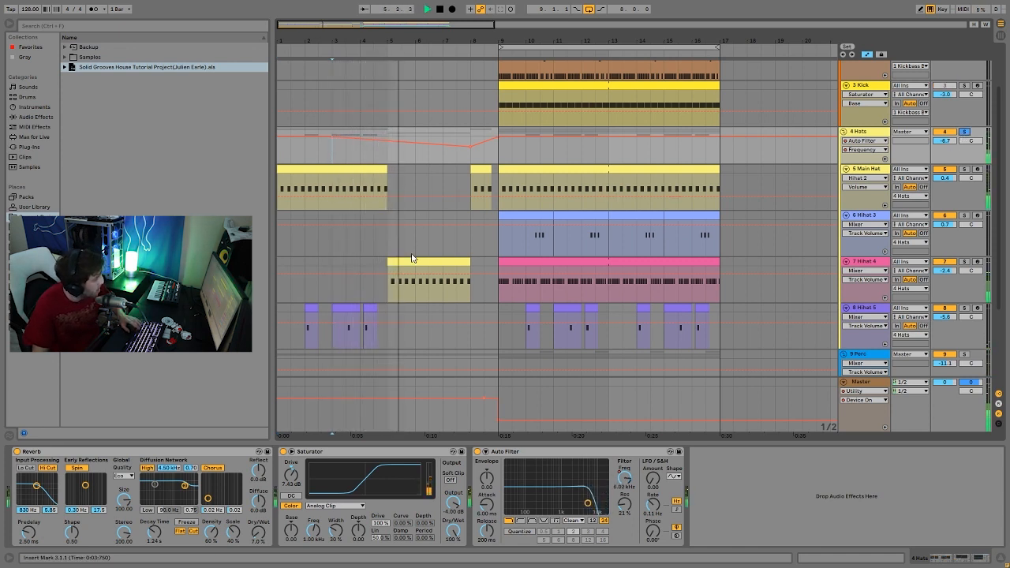
left_click(963, 131)
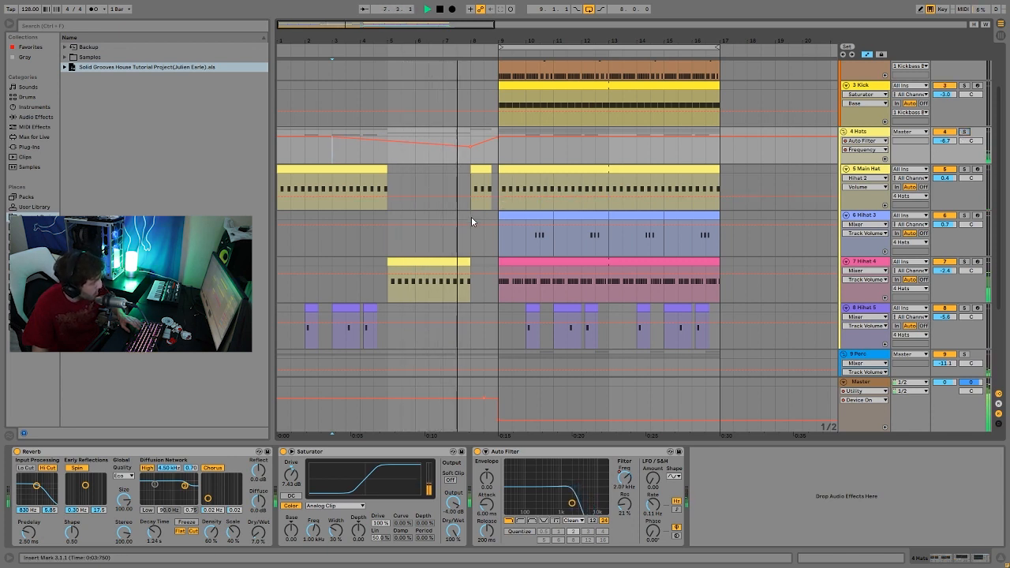
left_click_drag(474, 150, 495, 143)
key("space")
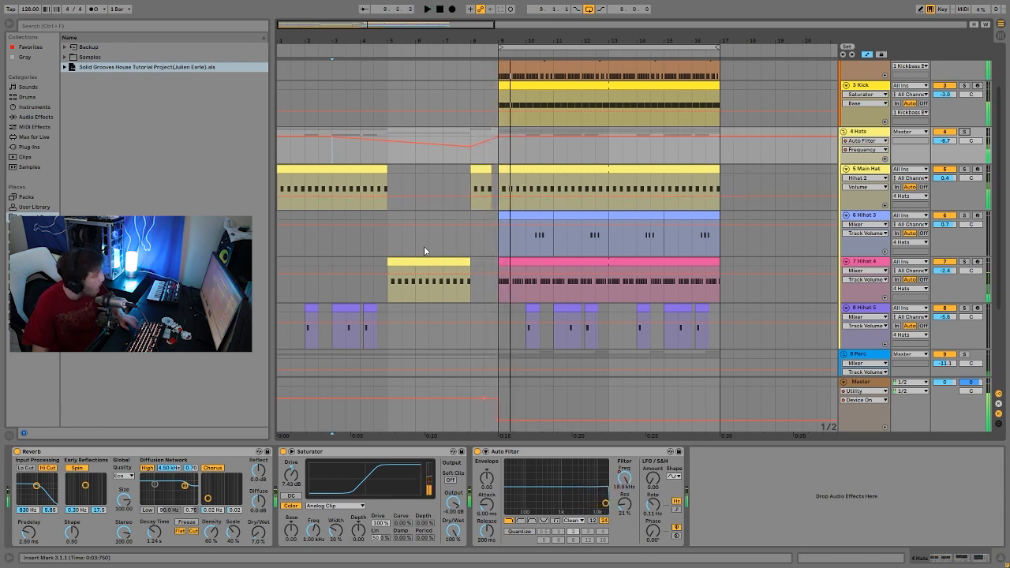
Play the full mix from bar 5 and from bar 8 to hear the Hats filter sweep and its return.
left_click(470, 161)
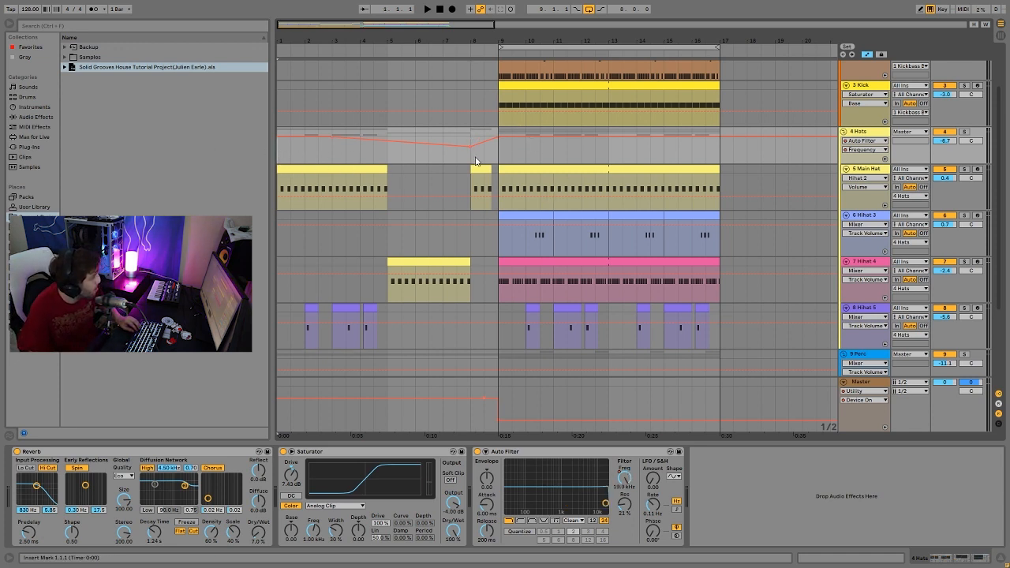
key("space")
left_click(383, 155)
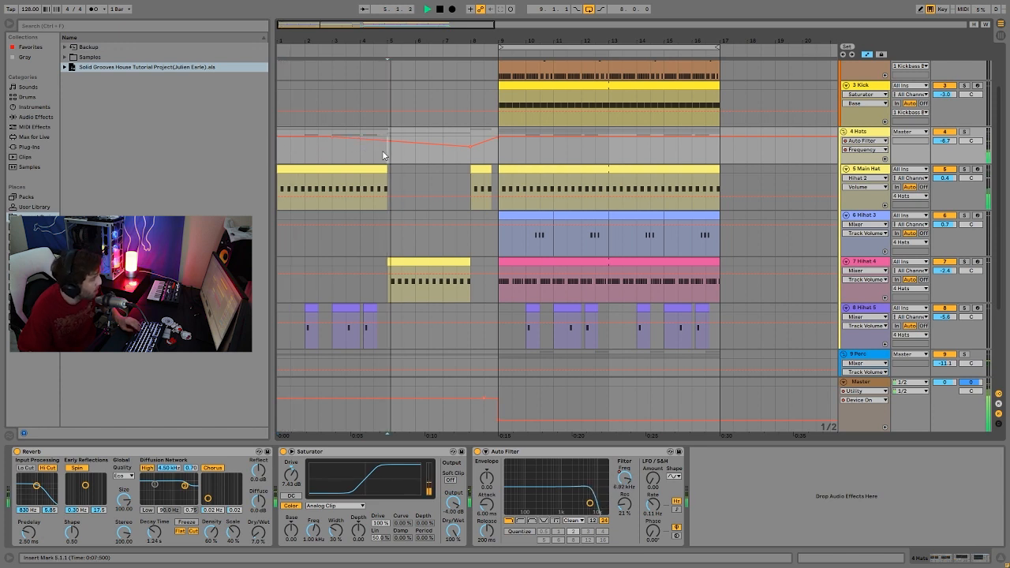
key("space")
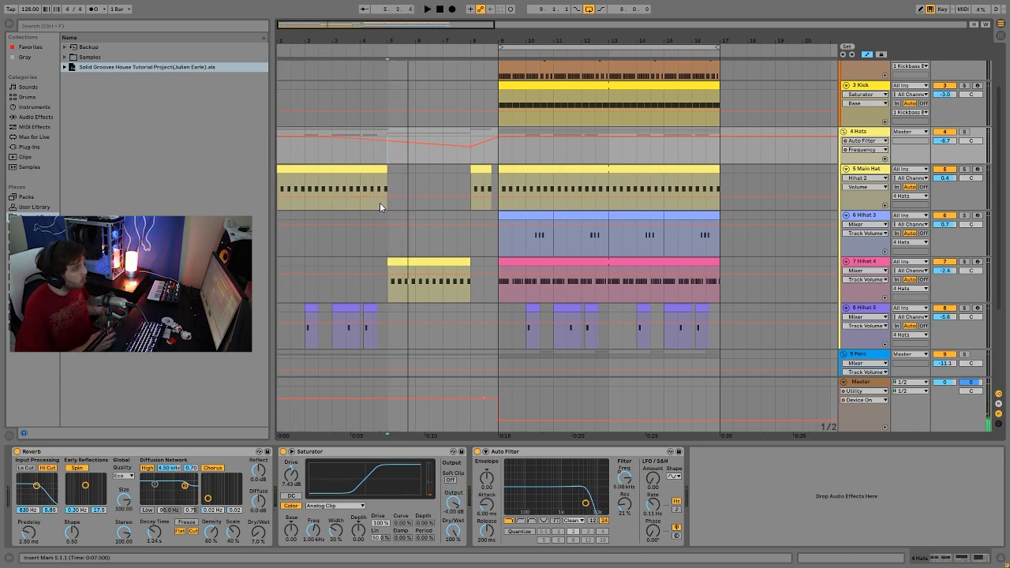
left_click(471, 164)
key("space")
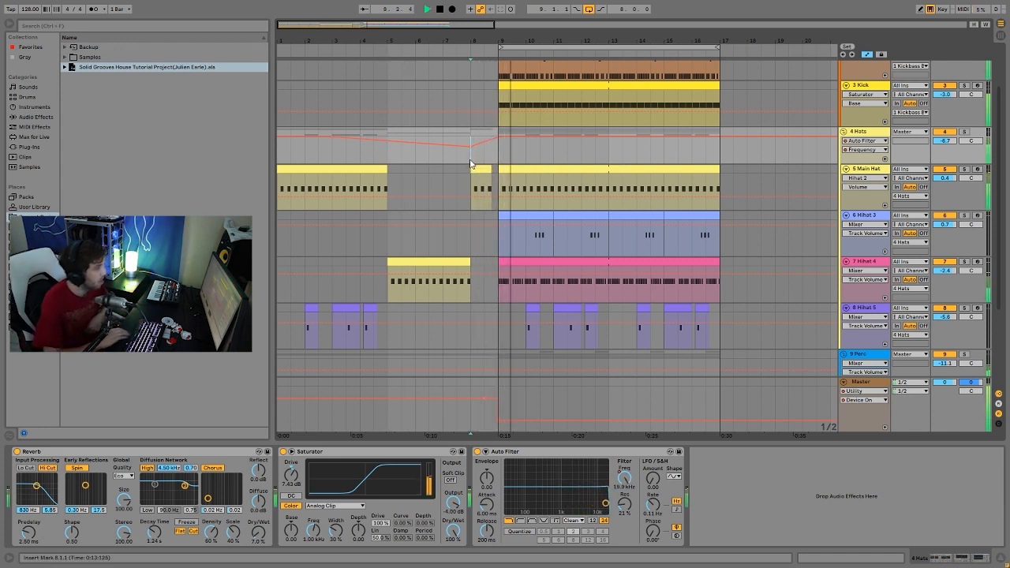
Play the soloed Perc group from bar 9 and unfold its Percussion, Clap and Noise Perc tracks.
scroll(721, 166, "down", 3)
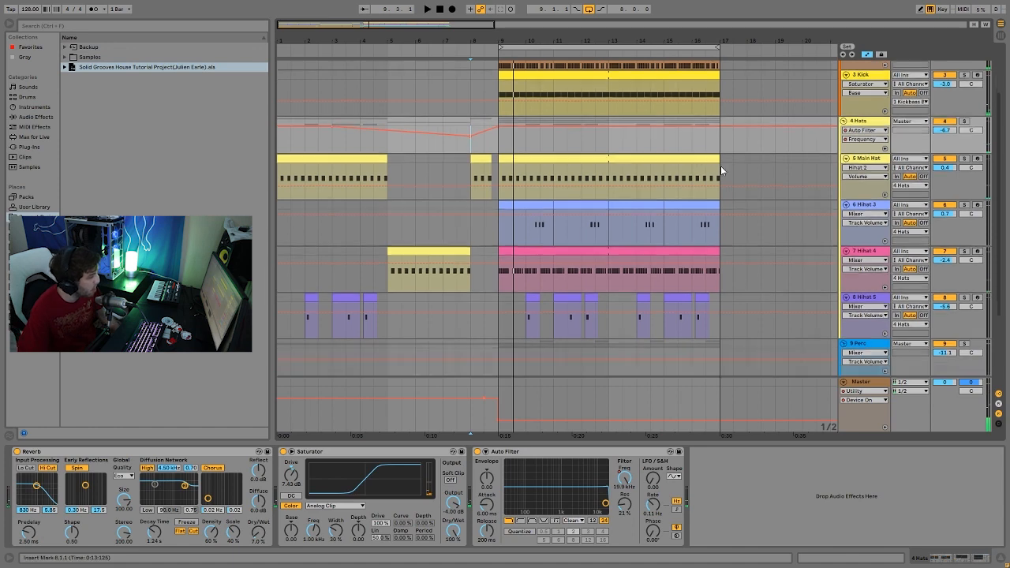
scroll(908, 244, "down", 1)
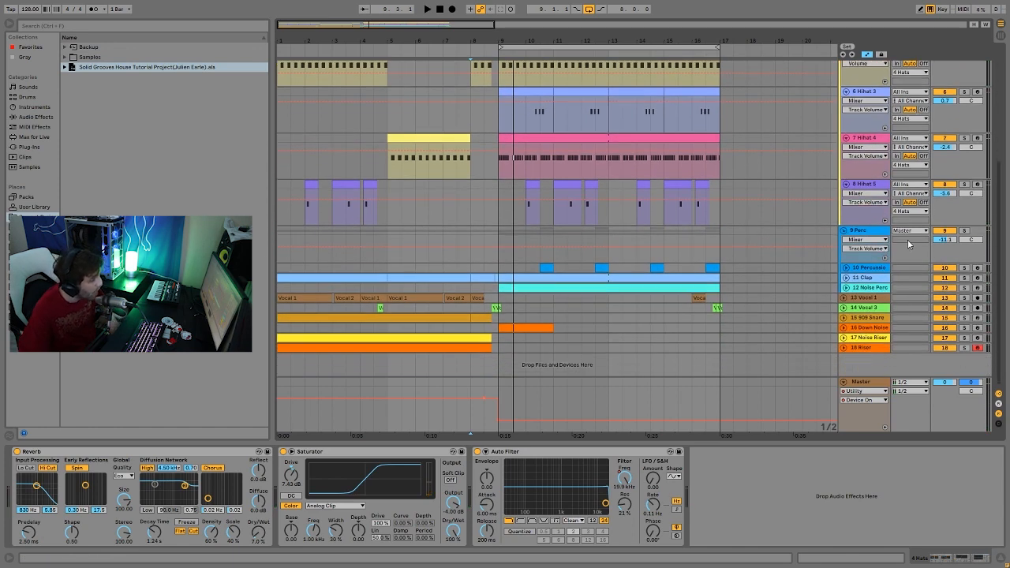
left_click(506, 232)
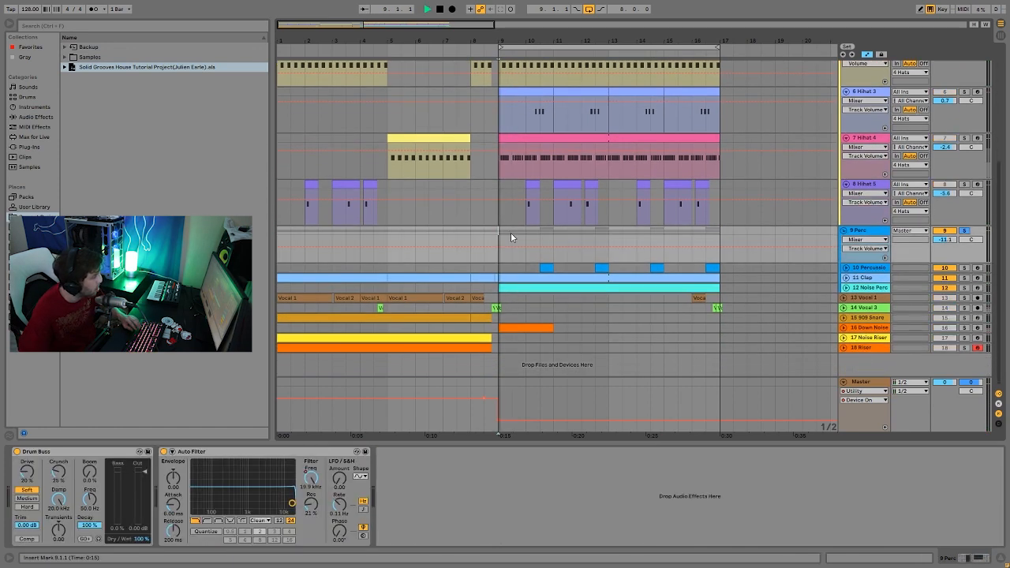
key("space")
left_click(848, 279)
left_click(846, 279)
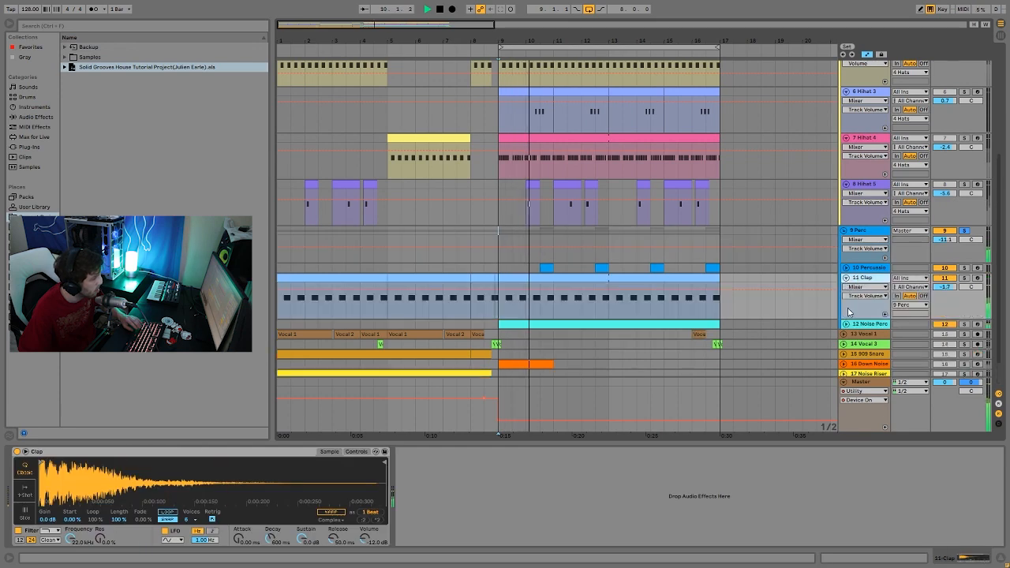
left_click(847, 325)
left_click(845, 269)
scroll(864, 237, "down", 5)
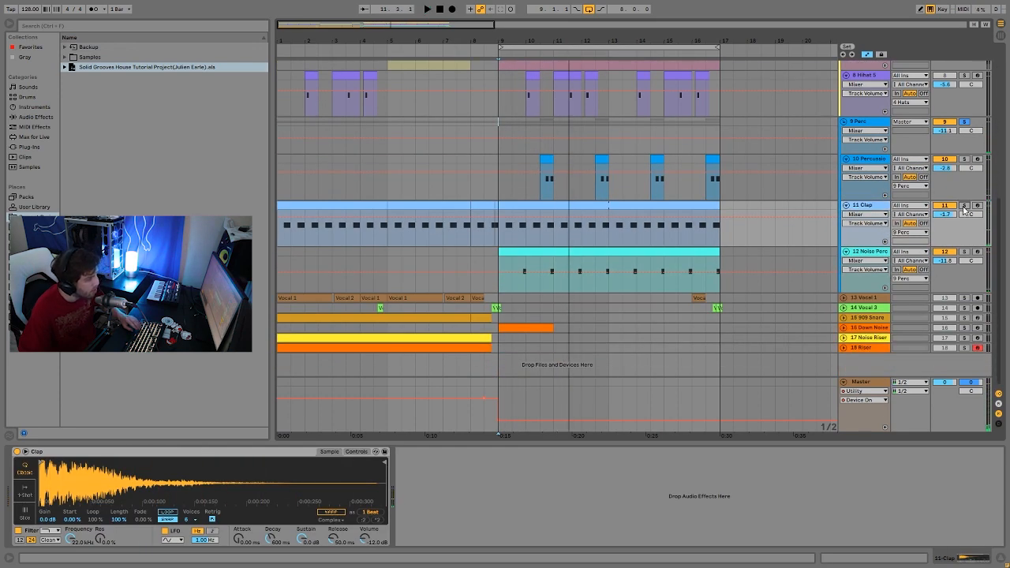
Solo and audition the Clap track, and select the first Percussion clip to show its sampler.
left_click(964, 206)
key("space")
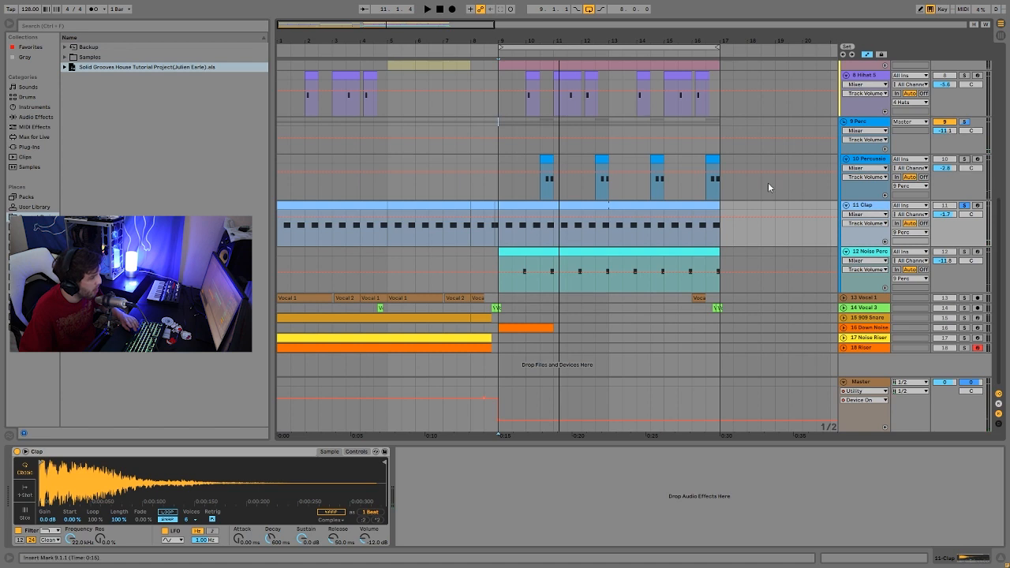
left_click(546, 161)
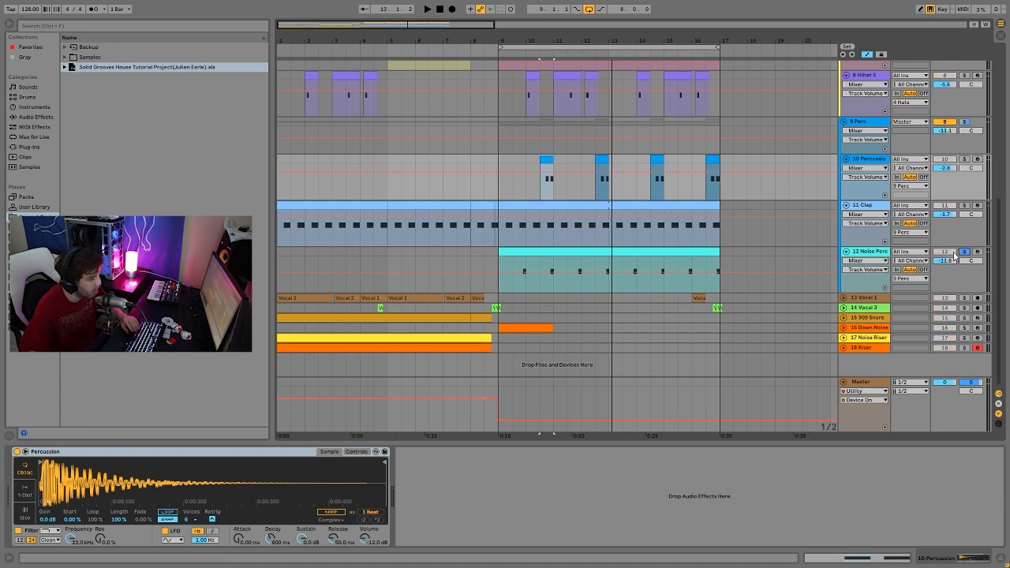
Audition the soloed Noise Perc track from bar 9.3 and play it again in the mix with the solos cleared.
left_click(517, 282)
key("space")
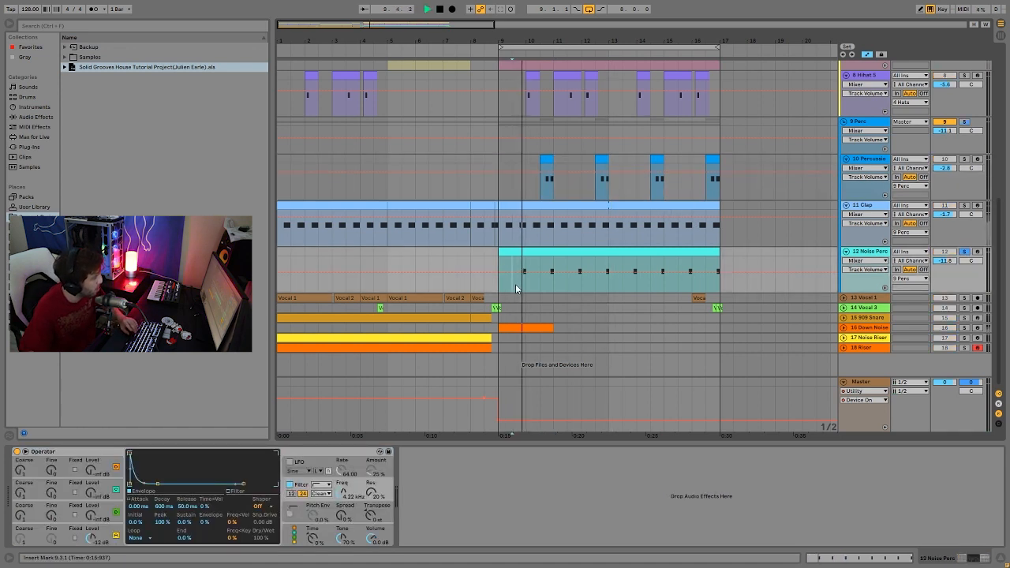
key("space")
key("space")
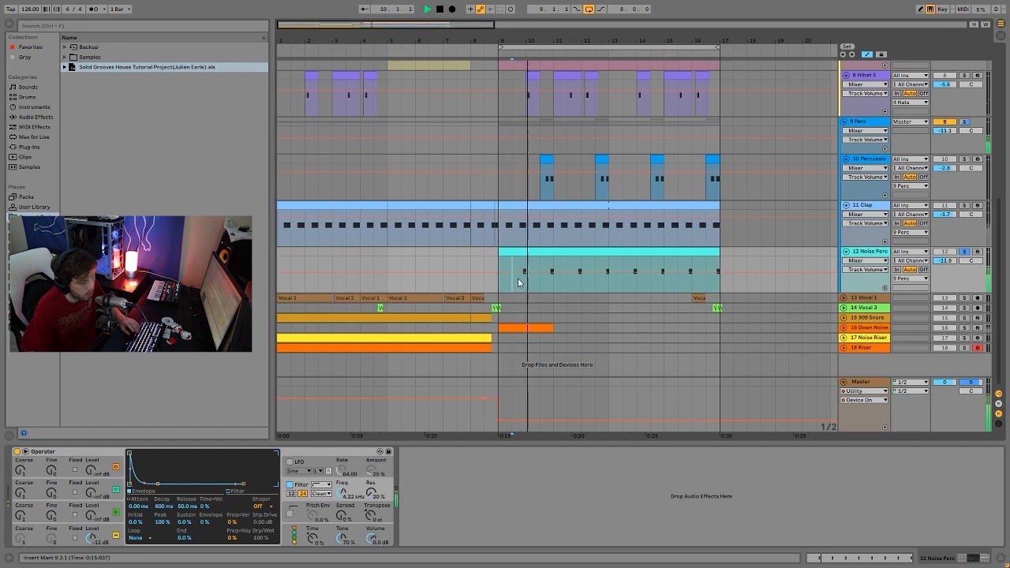
key("space")
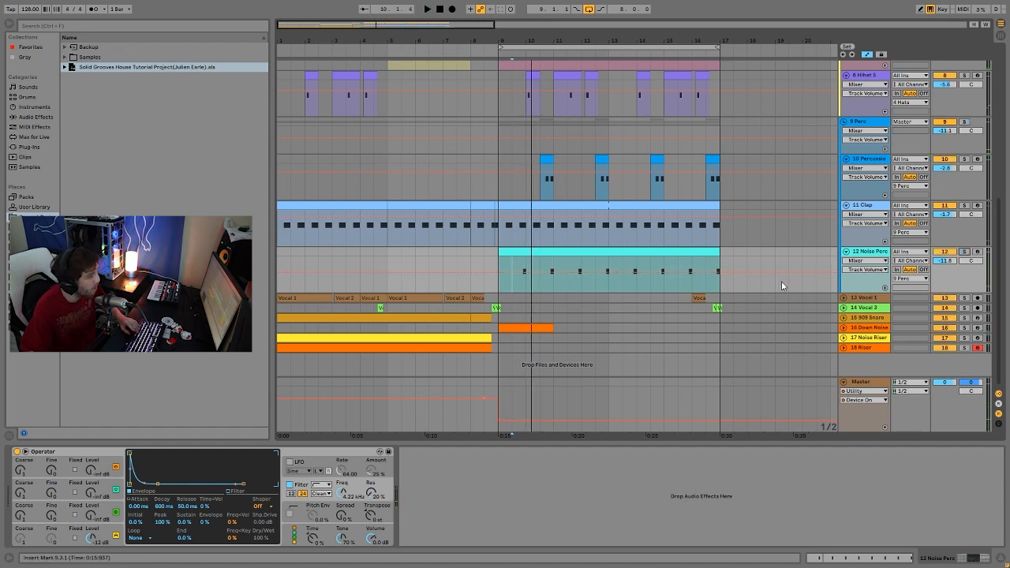
key("space")
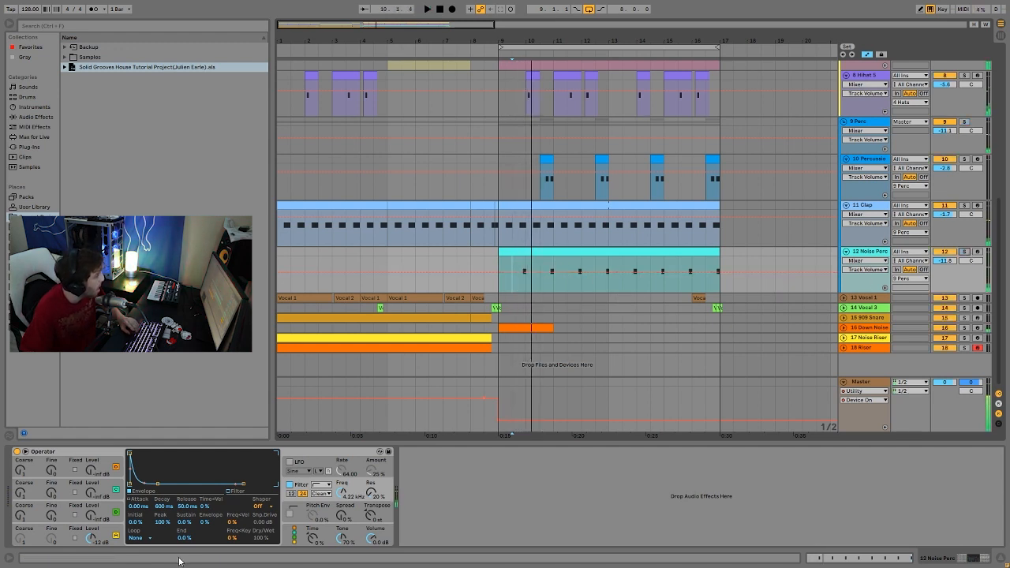
Inspect Noise Perc's Operator oscillator and filter settings, and play the mix from bar 9 with its clip notes open.
left_click(108, 530)
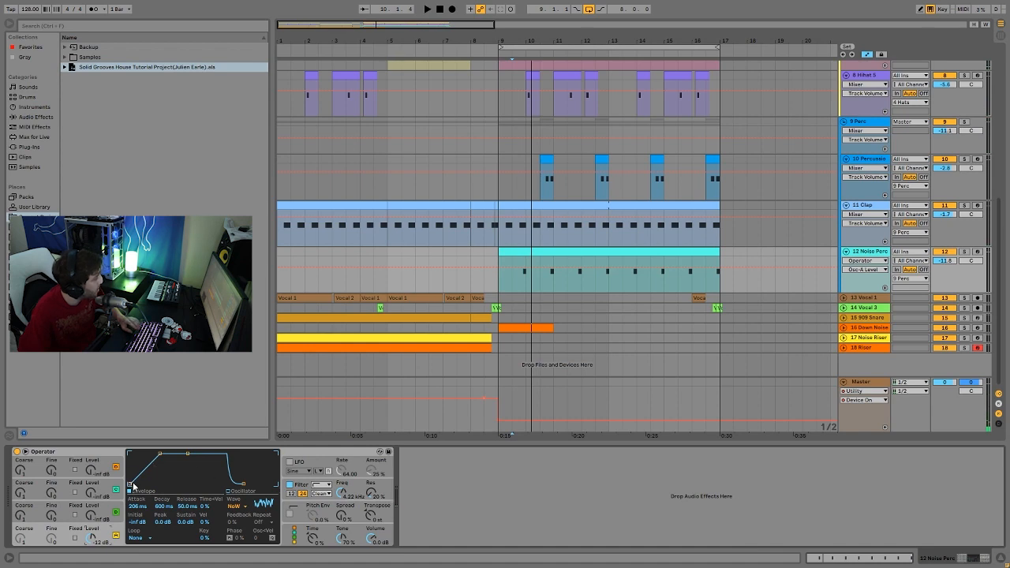
left_click(300, 489)
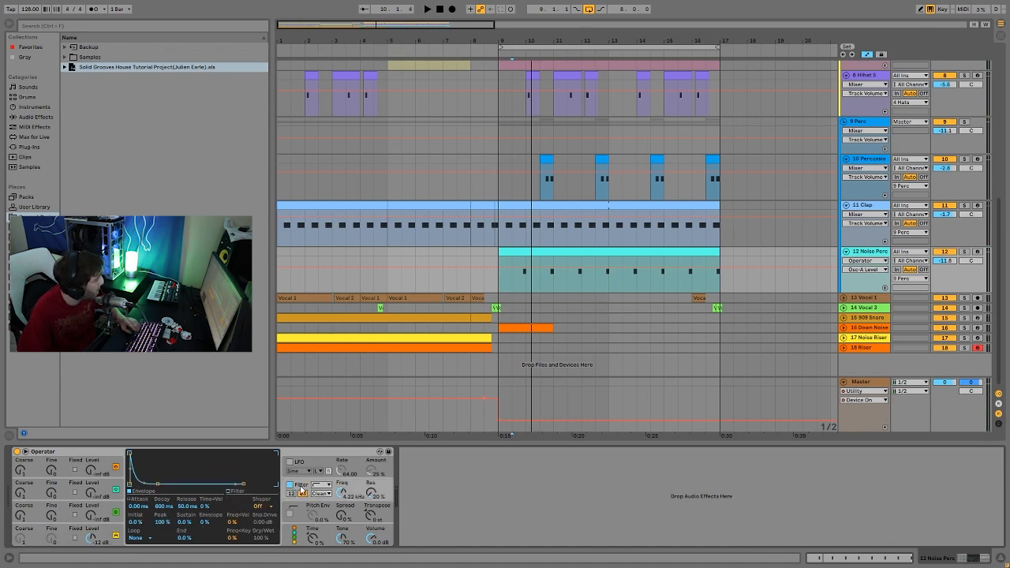
double_click(542, 248)
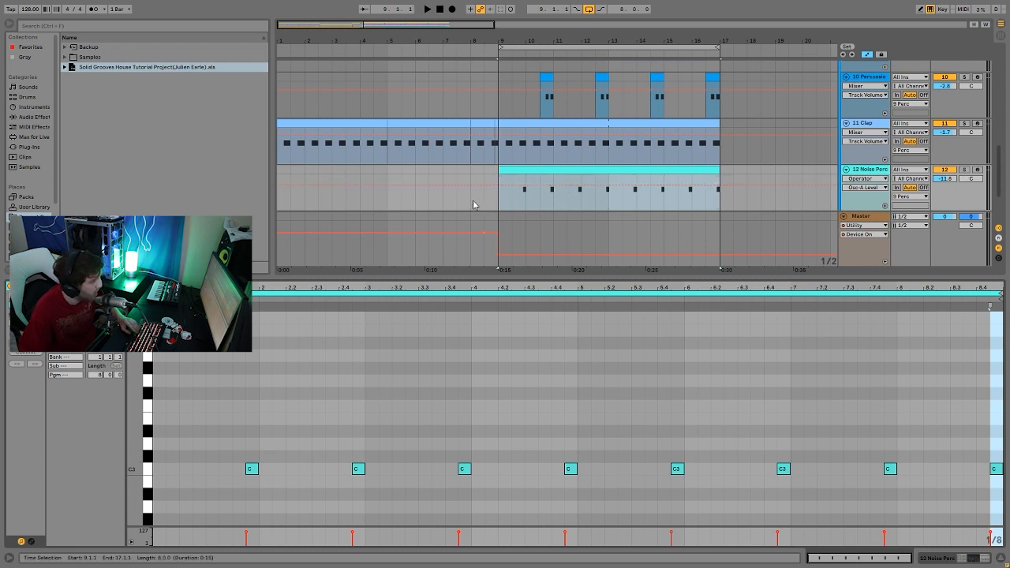
key("space")
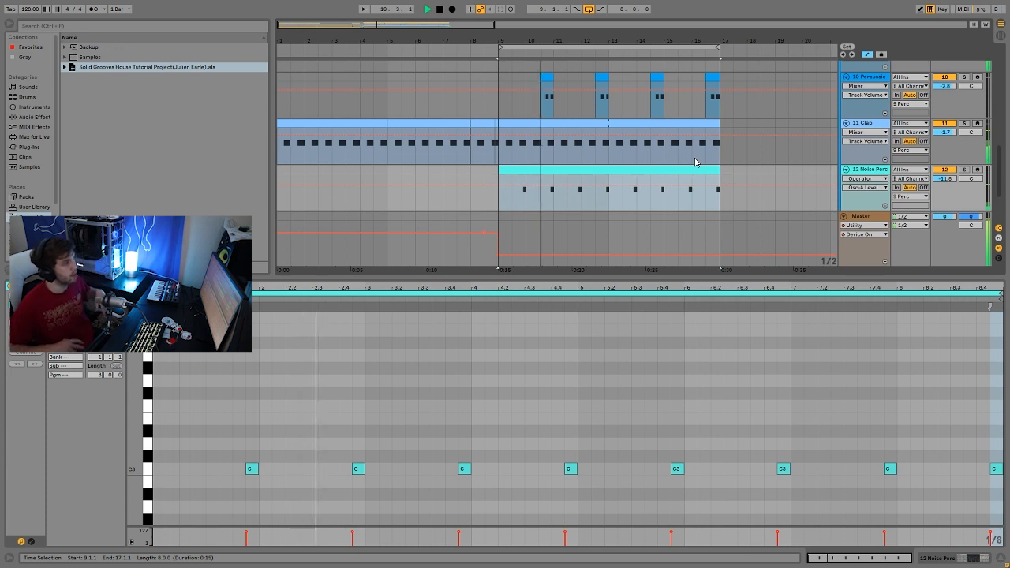
key("space")
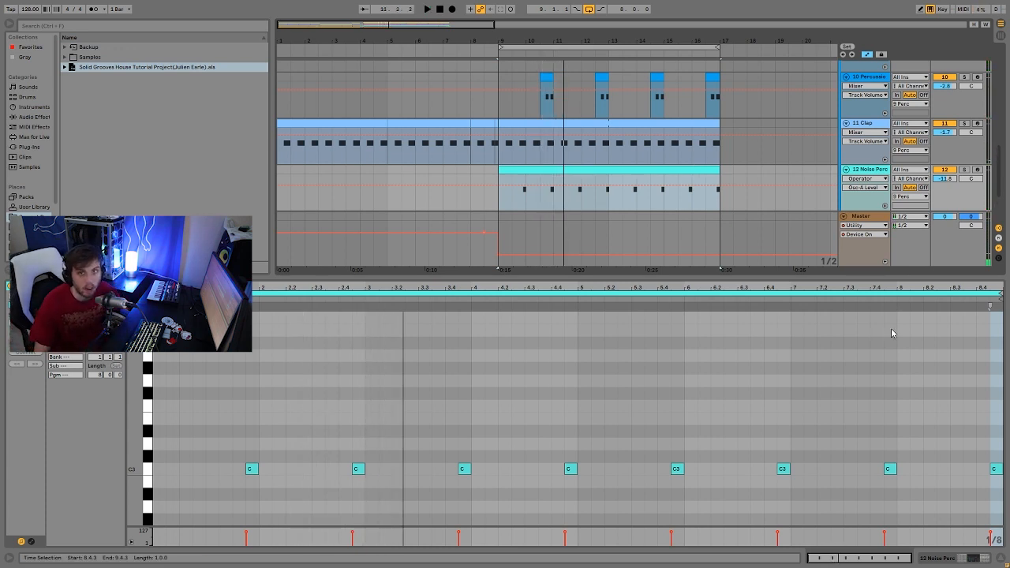
Solo the Perc group, bypass its Drum Buss, and play from bar 9.
left_click(869, 170)
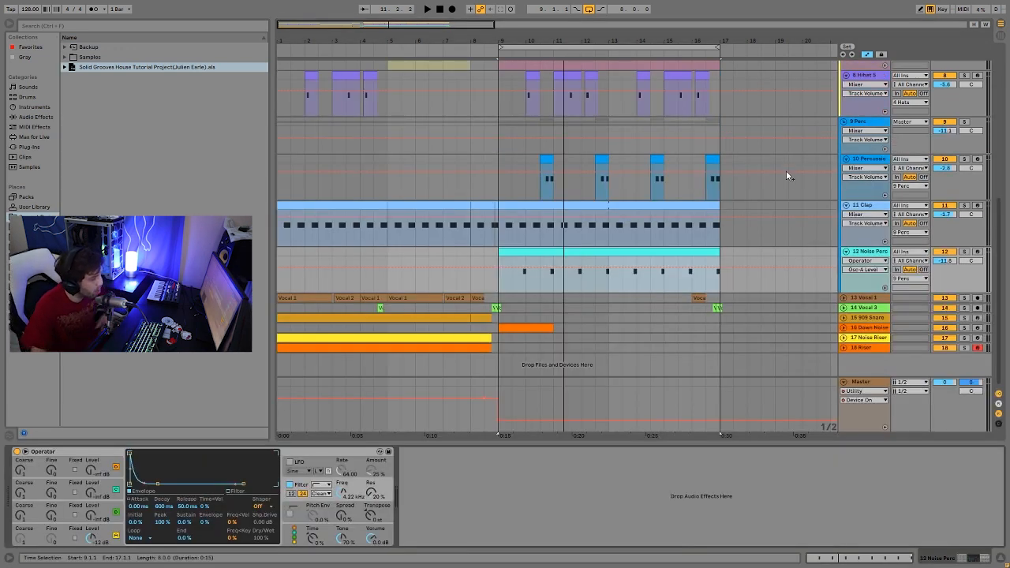
left_click(864, 125)
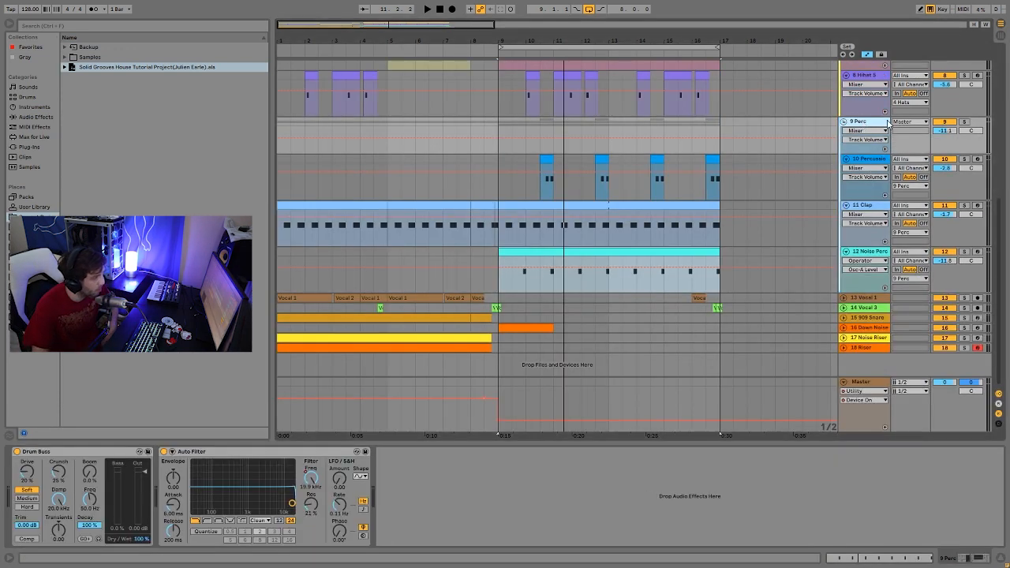
left_click(966, 122)
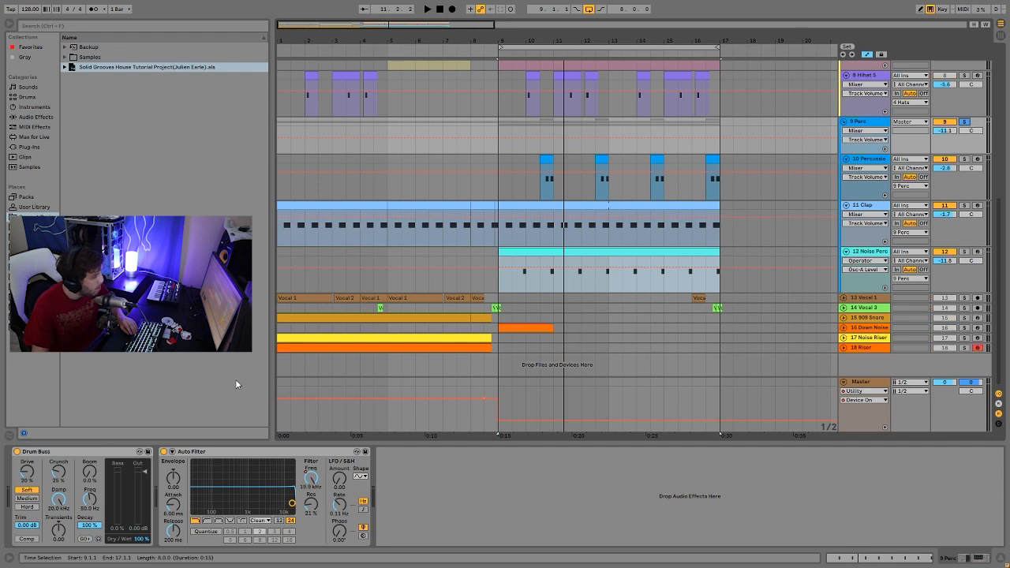
left_click(17, 452)
key("space")
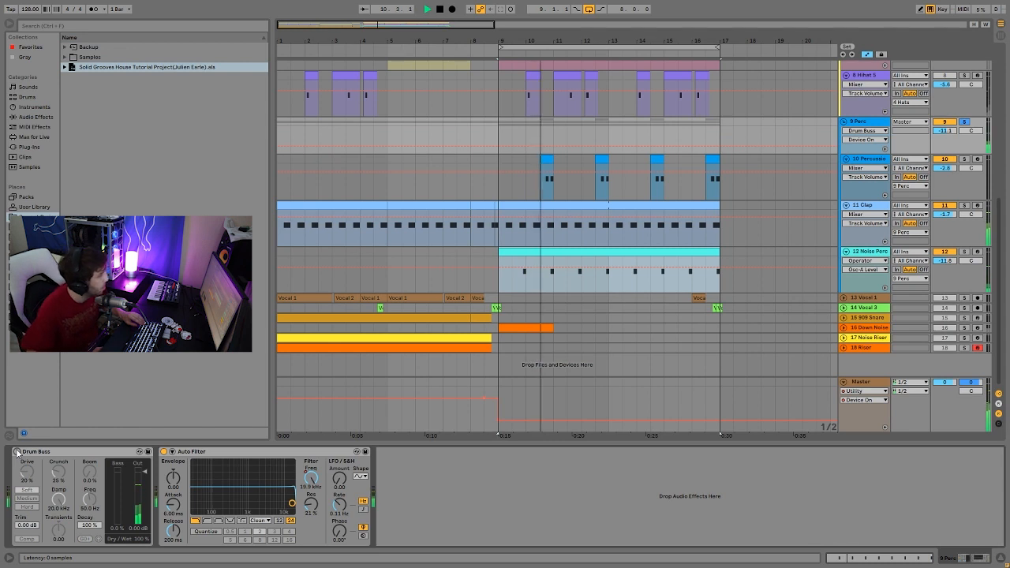
Turn the Perc group's Drum Buss back on and show its Auto Filter frequency automation in the arrangement.
left_click(16, 451)
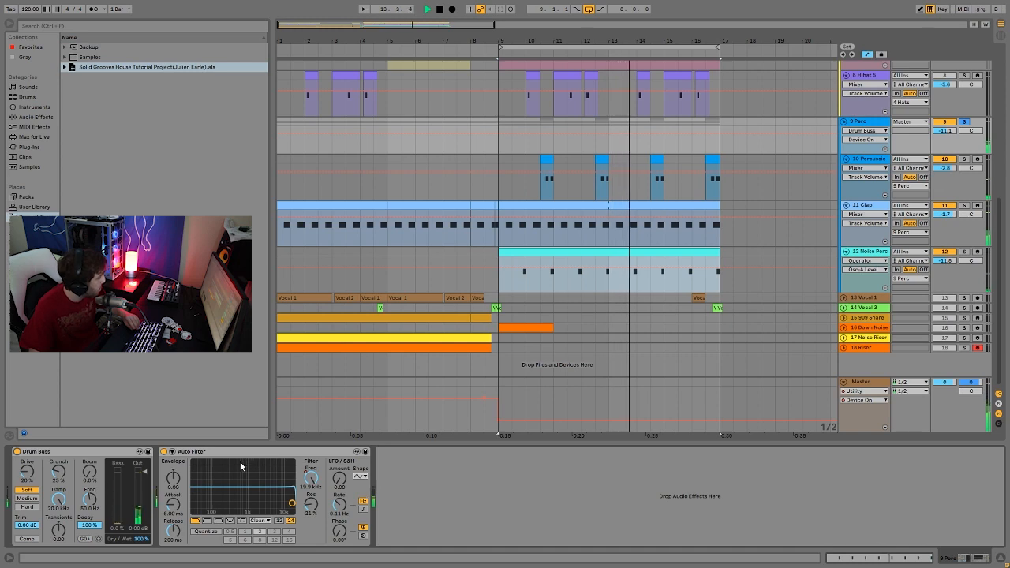
left_click(311, 485)
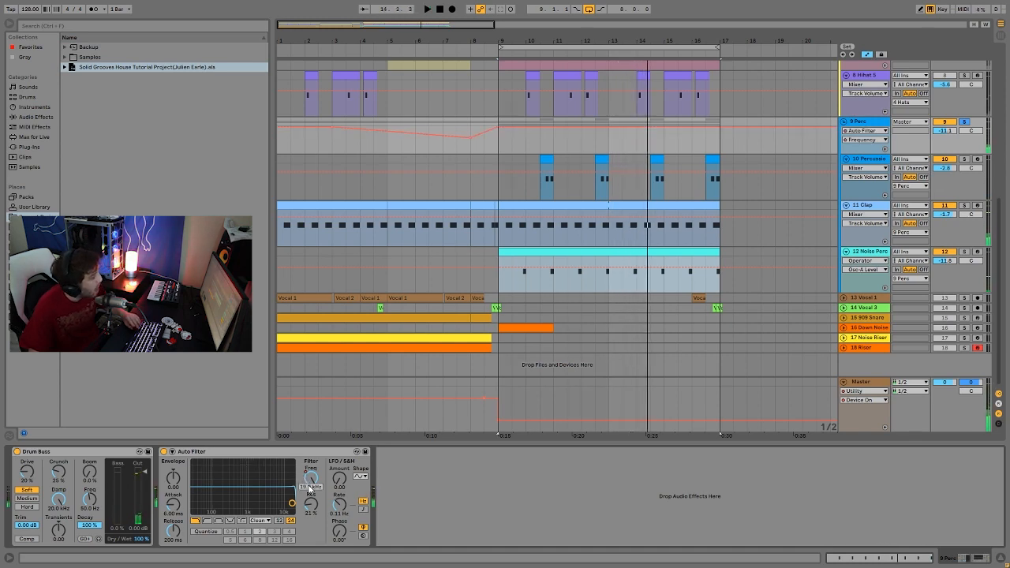
scroll(417, 153, "up", 3)
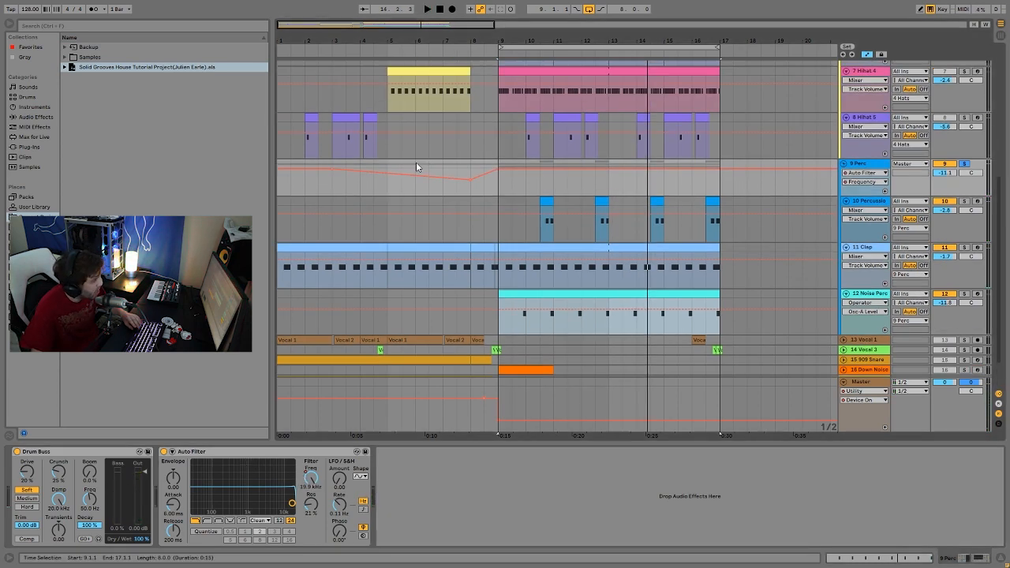
scroll(441, 126, "up", 5)
scroll(509, 162, "down", 6)
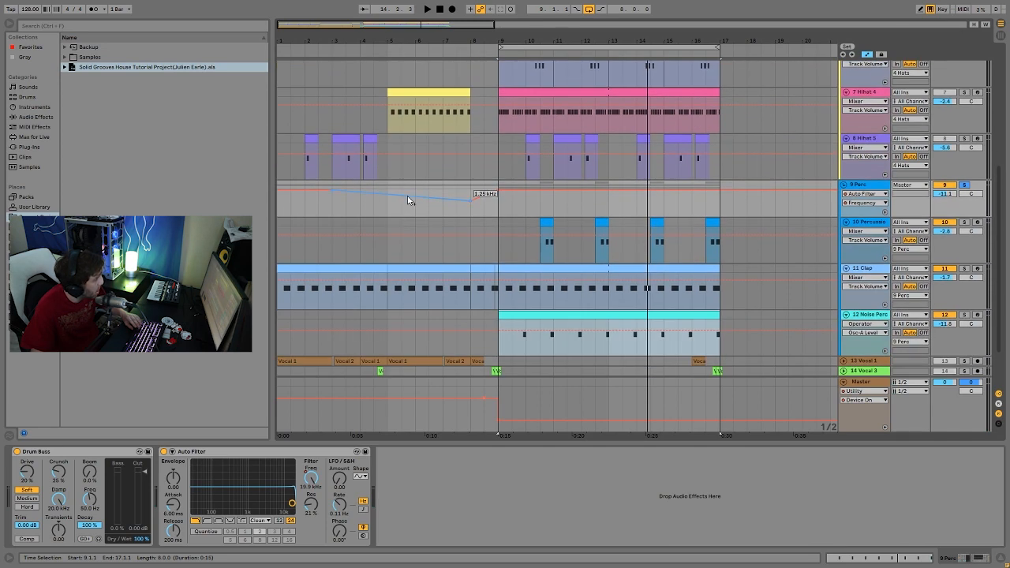
Audition the Perc group's filter automation from bar 5 with the Hats group soloed as well, and clear the solos.
left_click(389, 206)
key("space")
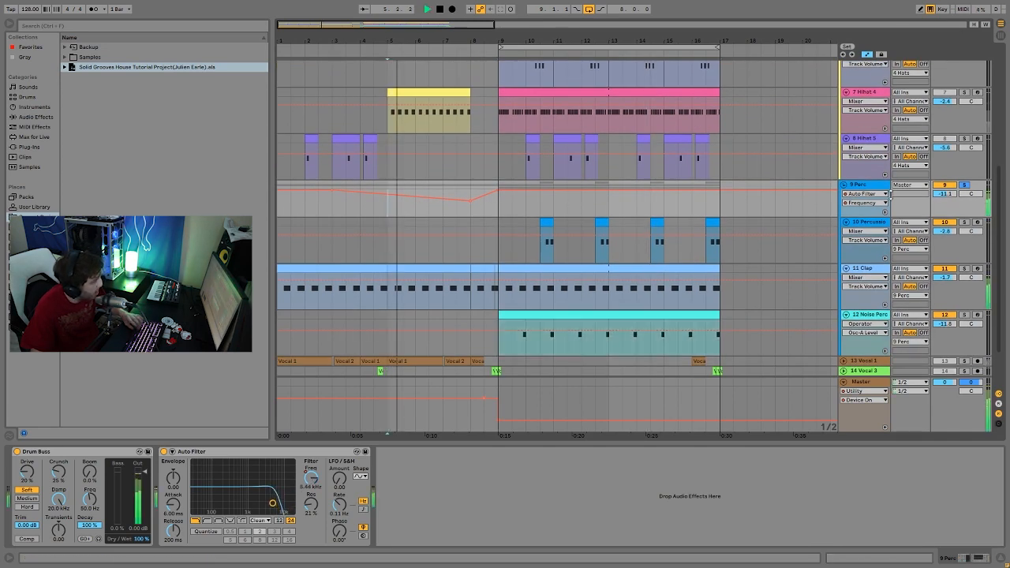
scroll(939, 199, "up", 3)
scroll(939, 198, "up", 5)
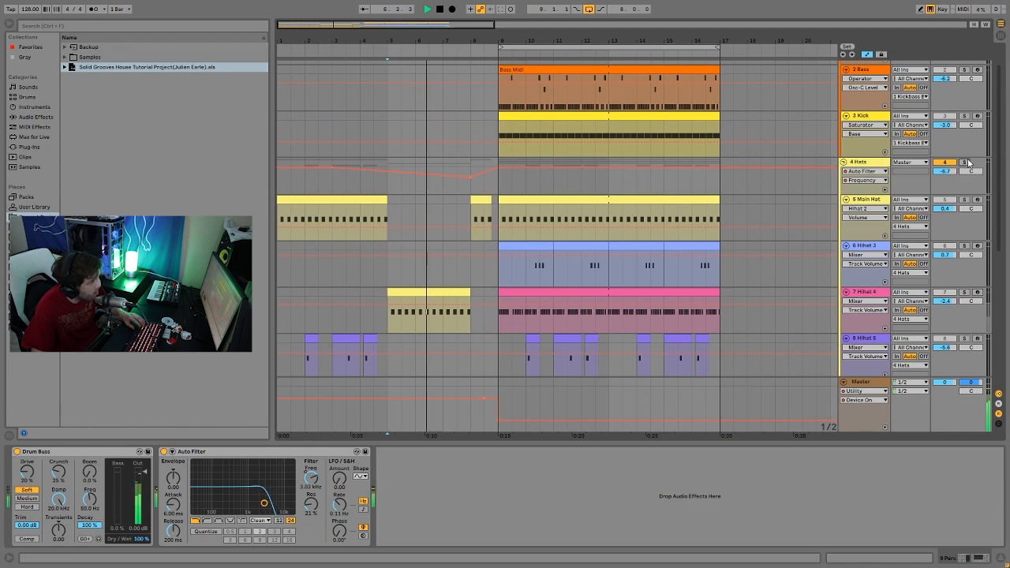
scroll(969, 165, "down", 5)
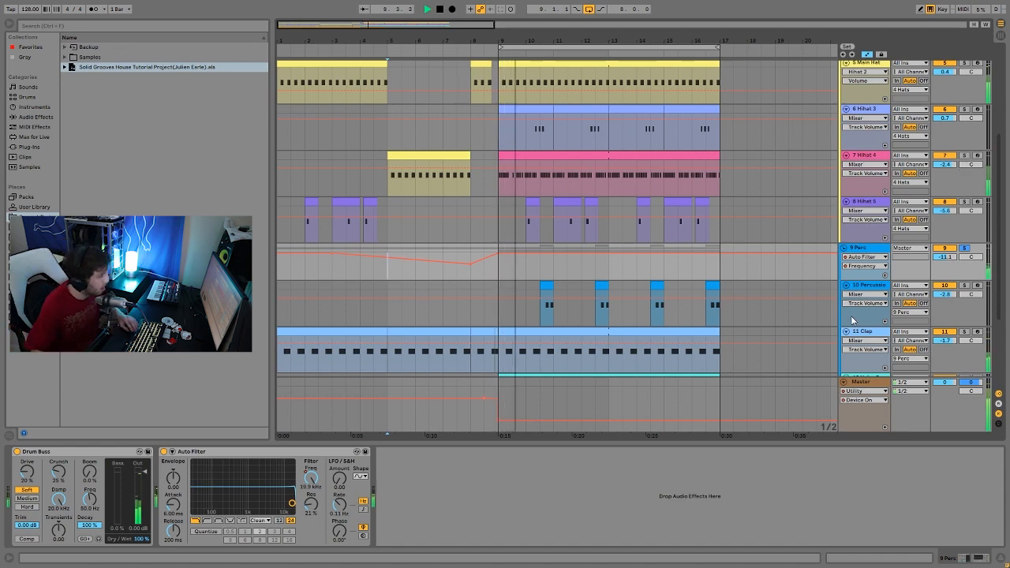
key("space")
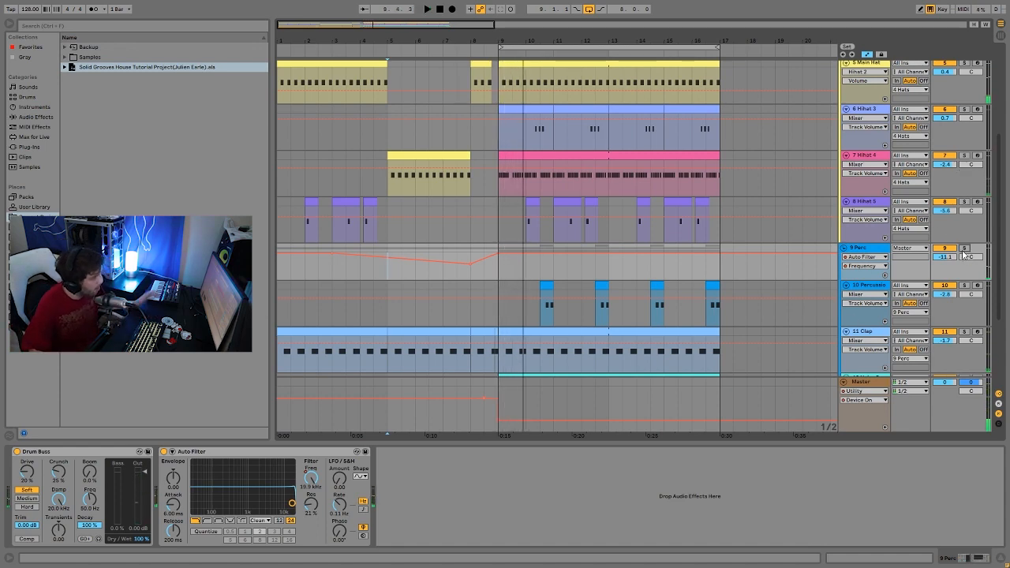
Select the Vocal 1 track to show its effects, and unfold the Vocal 1 and Vocal 3 tracks.
scroll(770, 291, "down", 5)
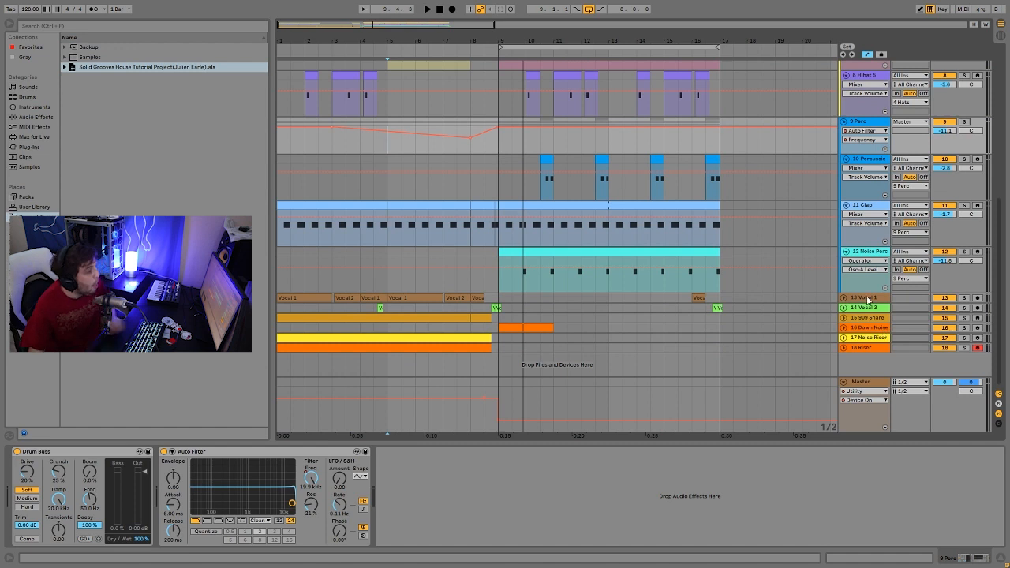
left_click(867, 300)
left_click(844, 297)
scroll(846, 315, "down", 1)
left_click(844, 307)
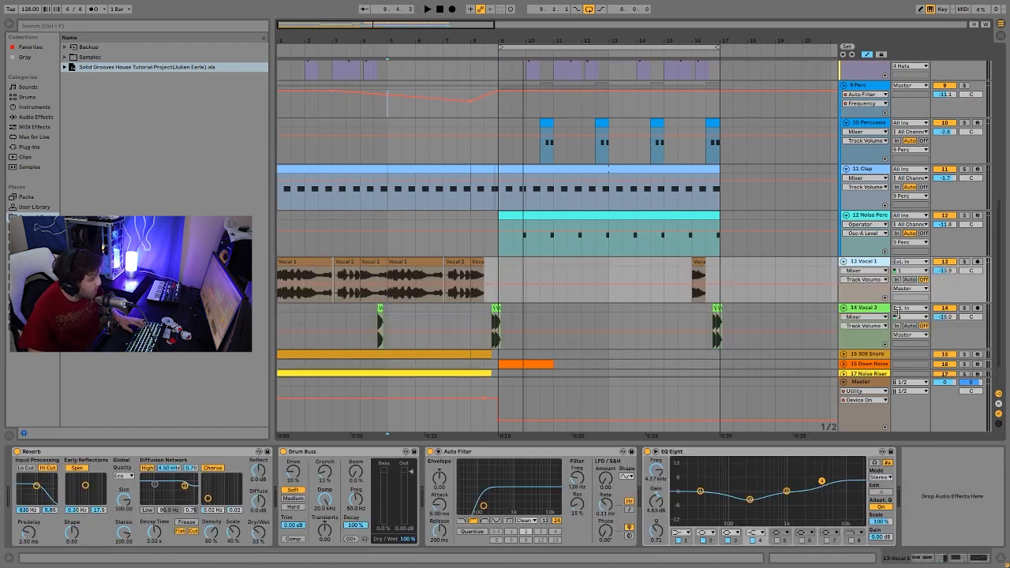
Audition the soloed Vocal 1 and Vocal 3 tracks, select Vocal 1's bars 5 to 7, and clear the solos.
key("space")
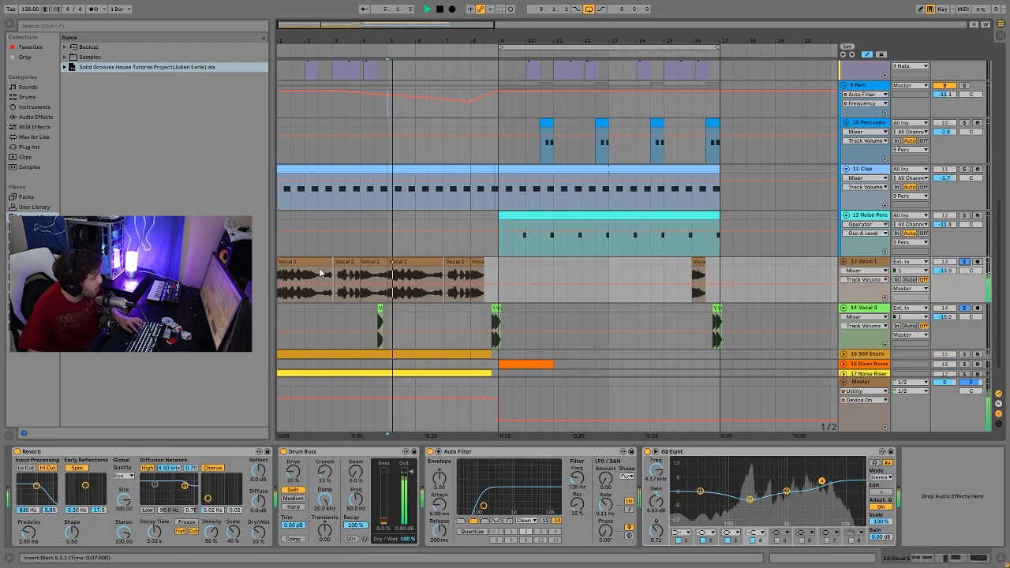
left_click(371, 272)
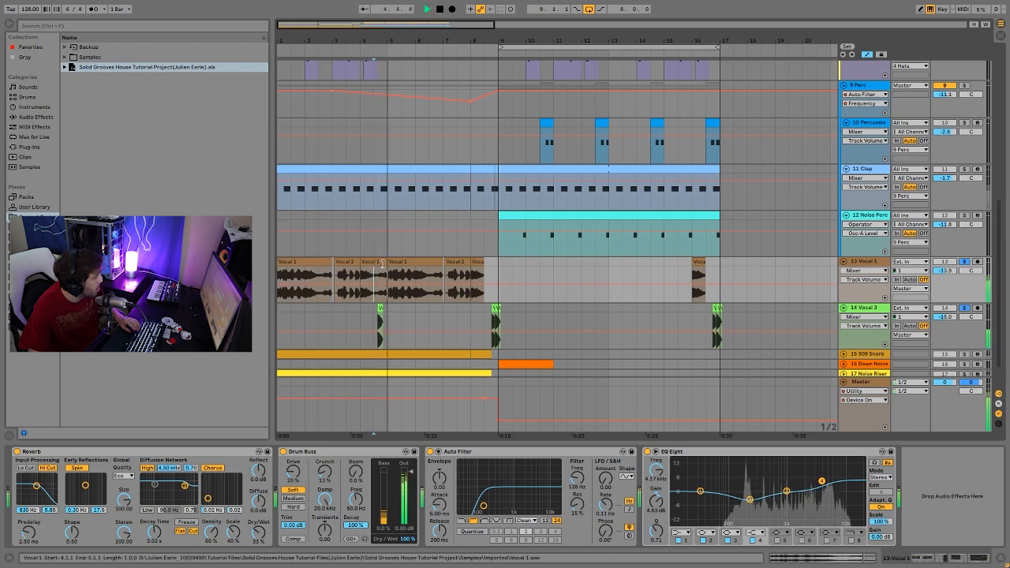
left_click_drag(388, 277, 444, 277)
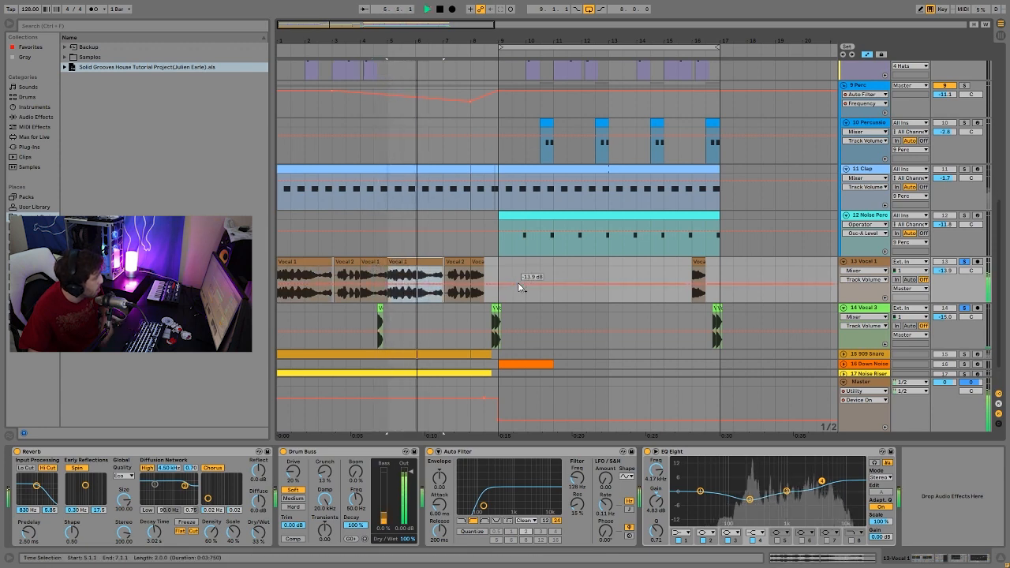
scroll(521, 285, "down", 2)
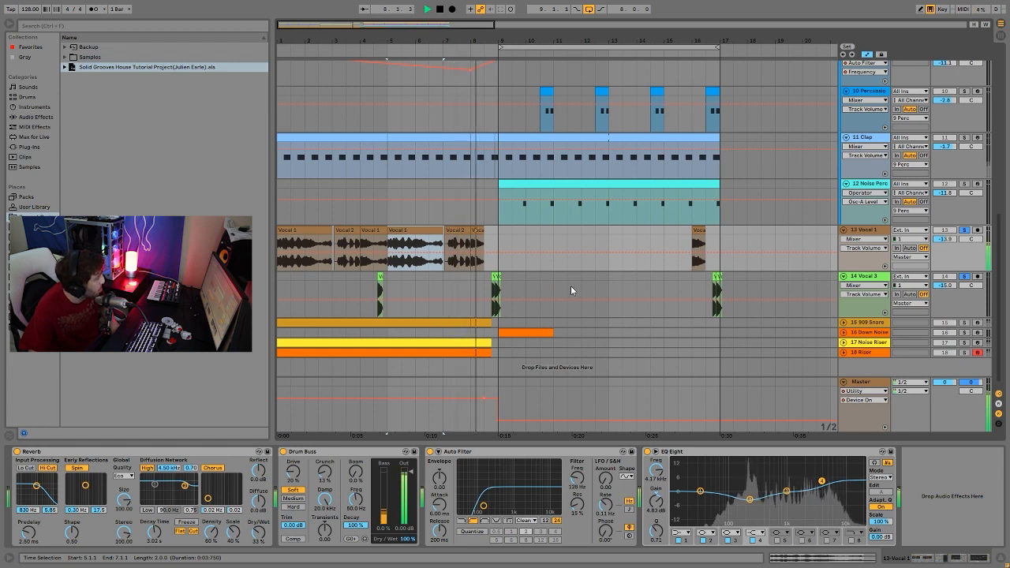
left_click(965, 278)
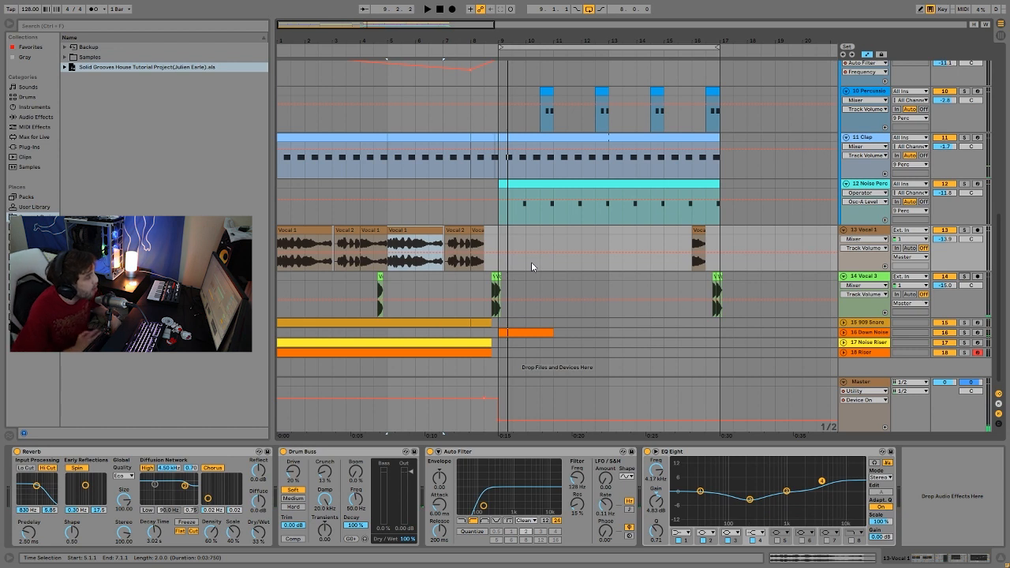
Select the first Vocal 1 clip and play the full mix from bar 1.
left_click(286, 241)
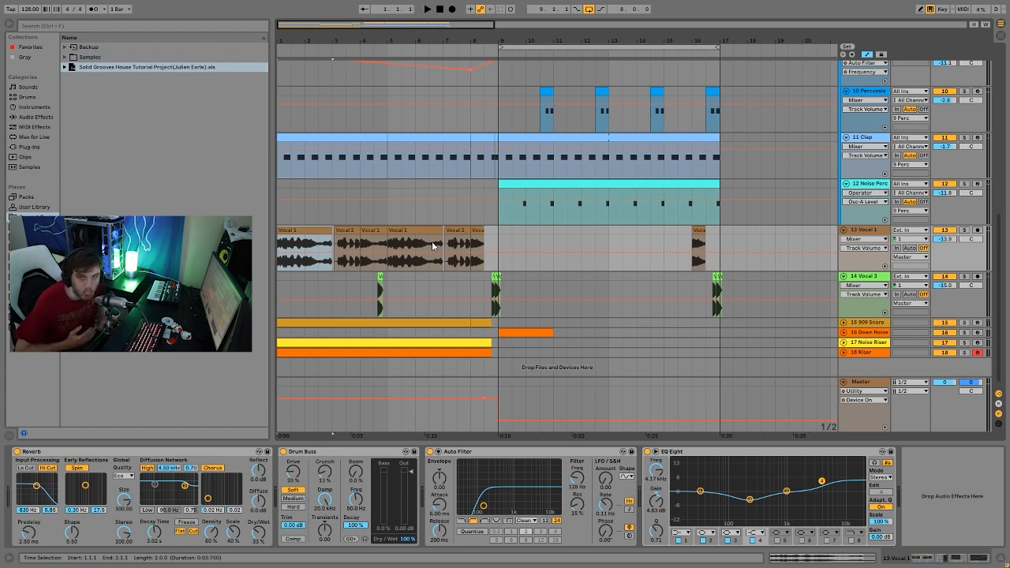
key("space")
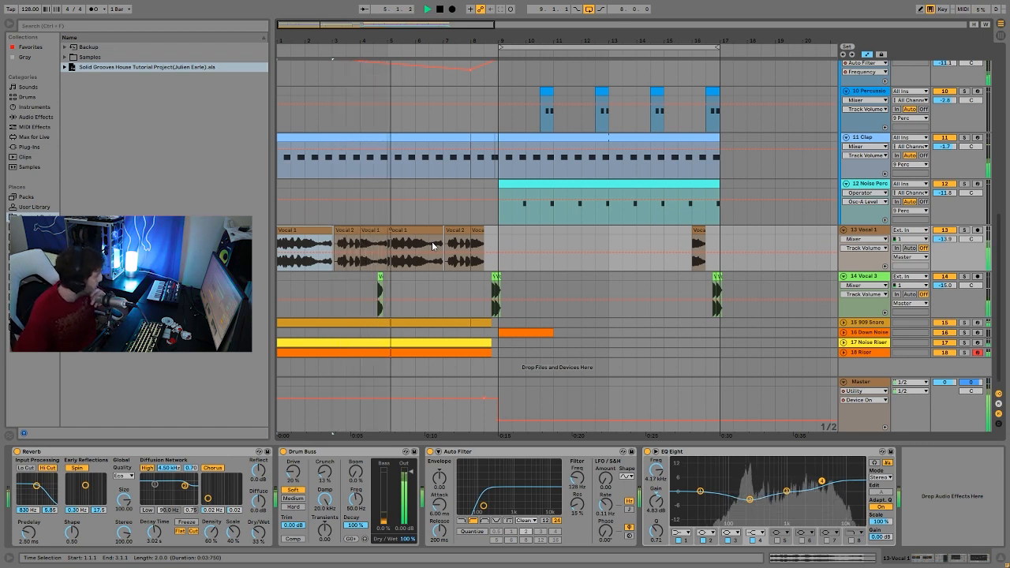
key("space")
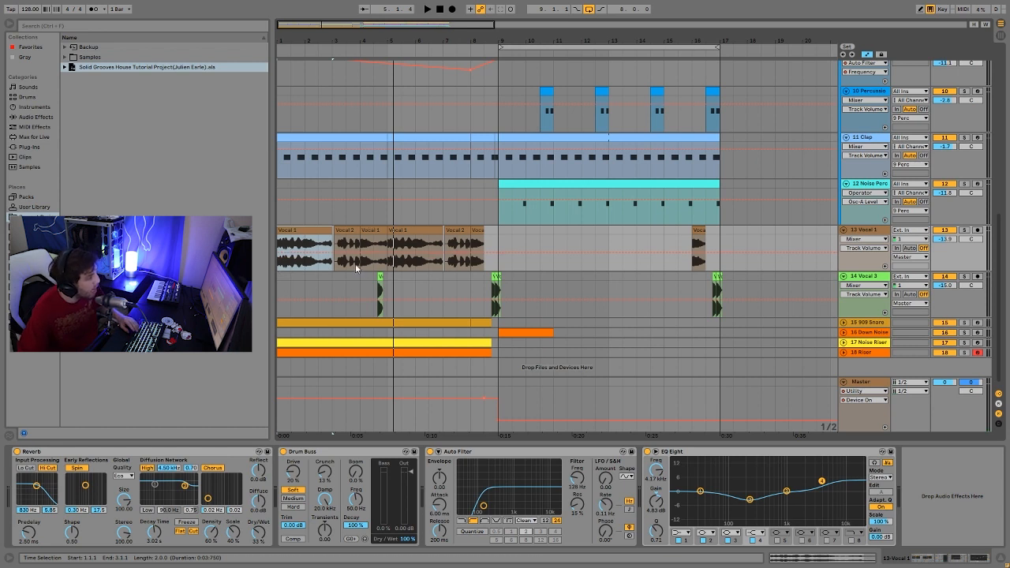
key("space")
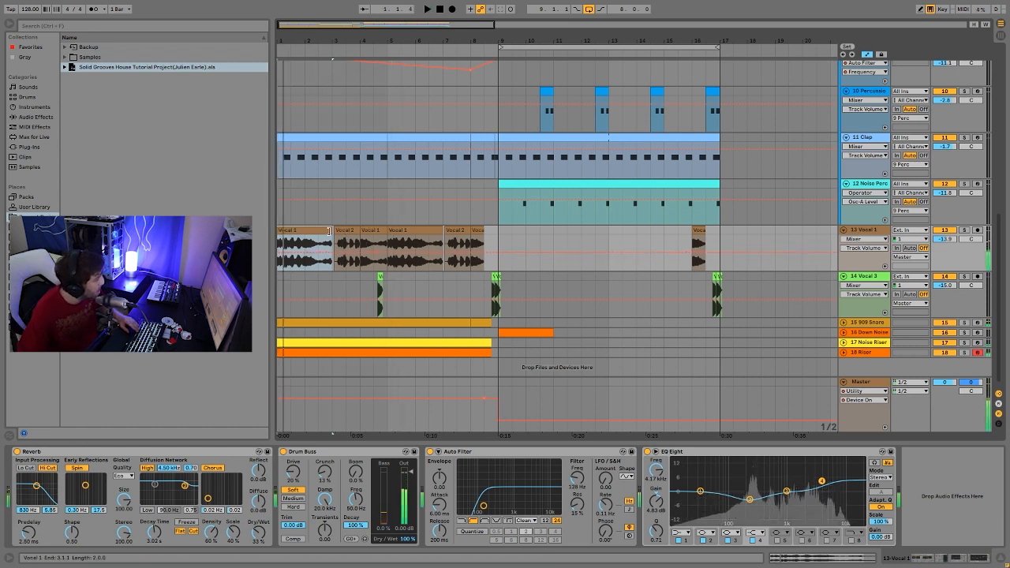
Play the mix from the first Vocal 2 clip at bar 3 to hear the phrase that answers Vocal 1.
left_click(333, 236)
key("space")
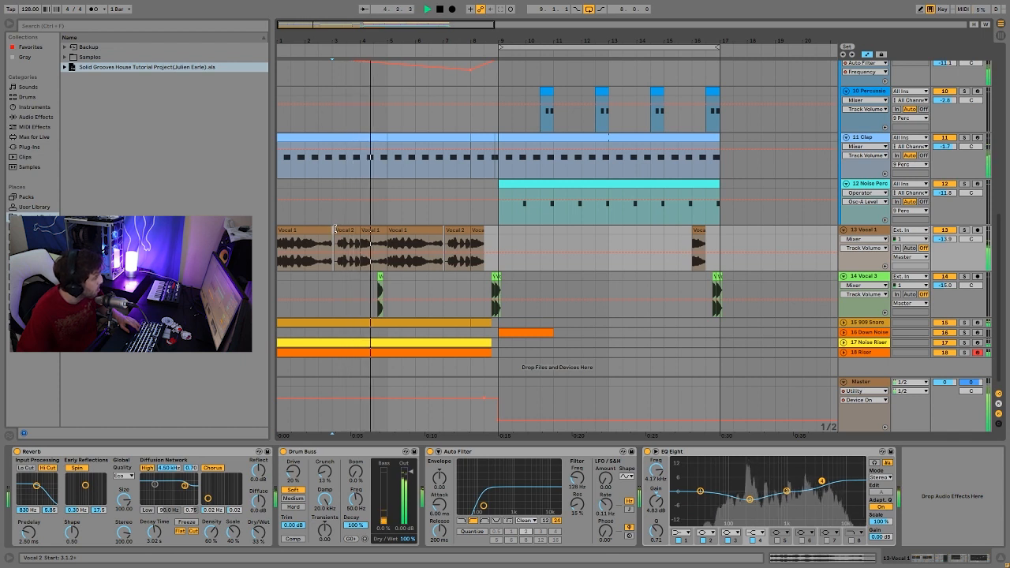
key("space")
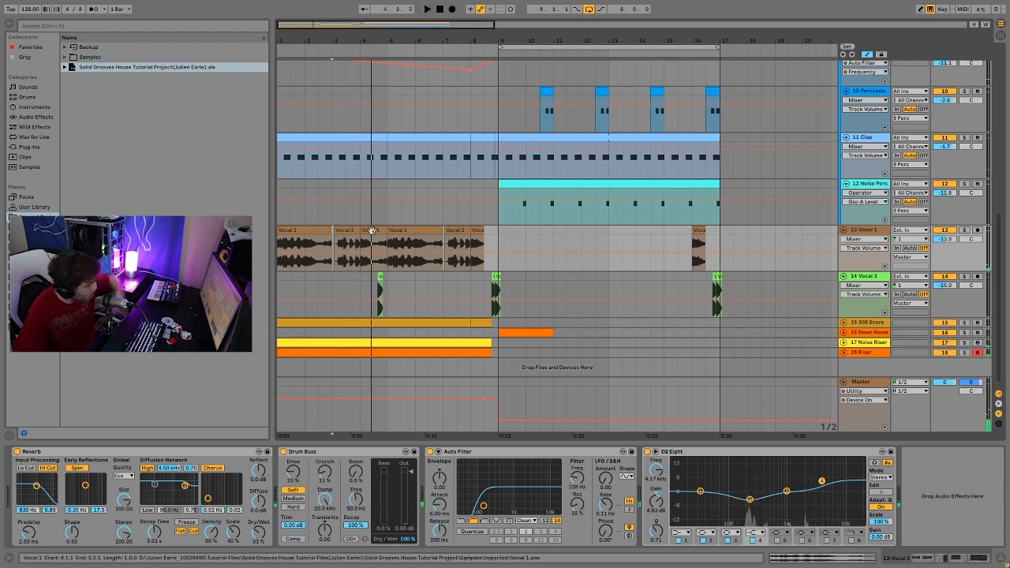
key("space")
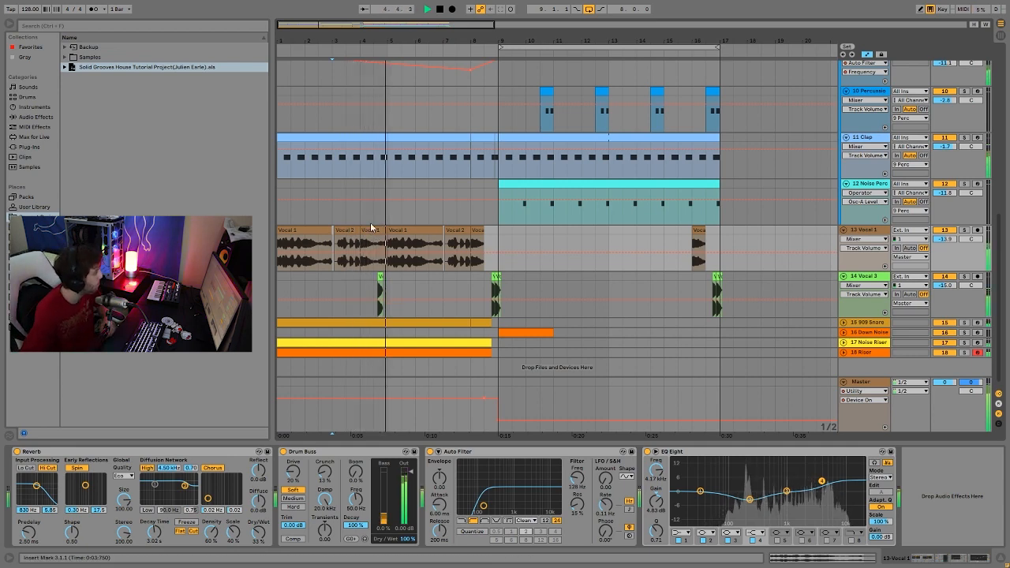
key("space")
Play the mix from bar 4.3, just before the first Vocal 3 clip, with that track's effects shown.
left_click(374, 282)
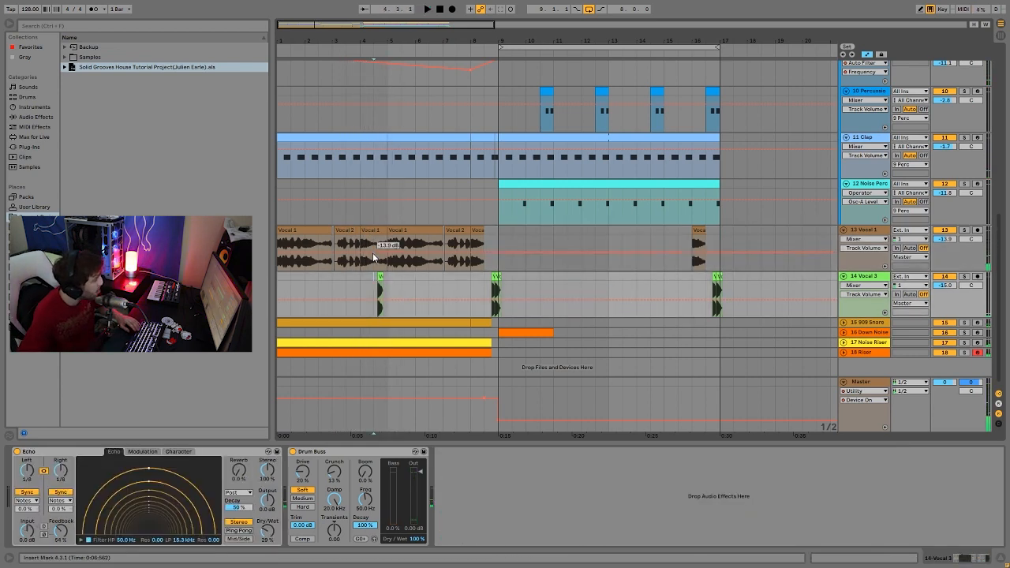
key("space")
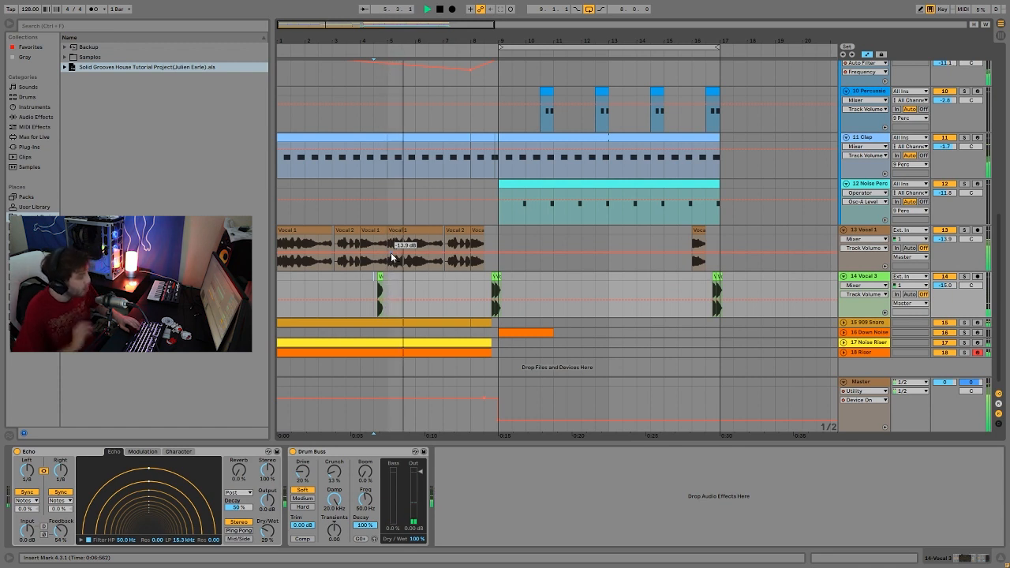
key("space")
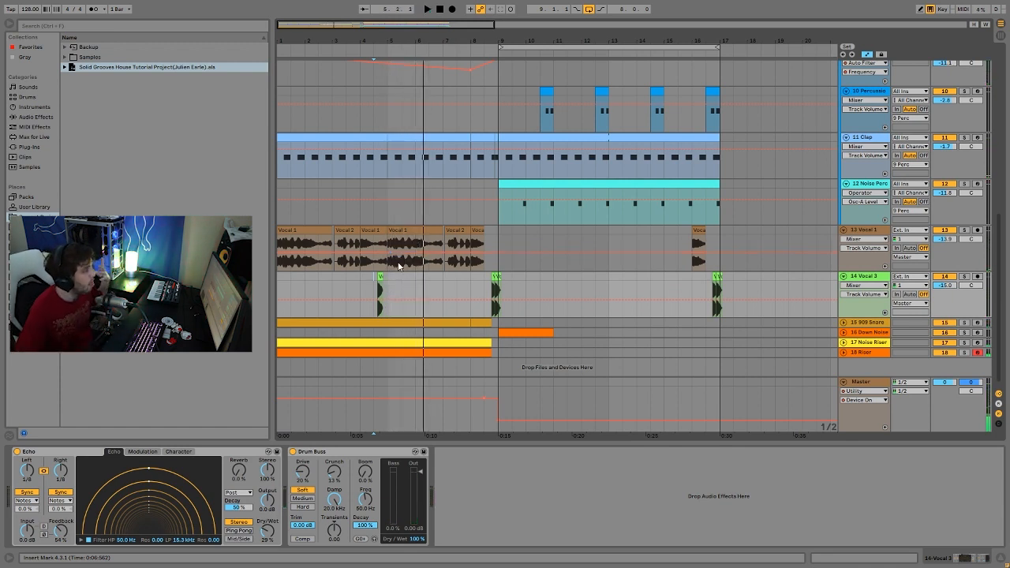
Play the mix from bar 7.3, then select the vocal gap from 8.3 to 9.1 and play through it.
left_click(462, 267)
key("space")
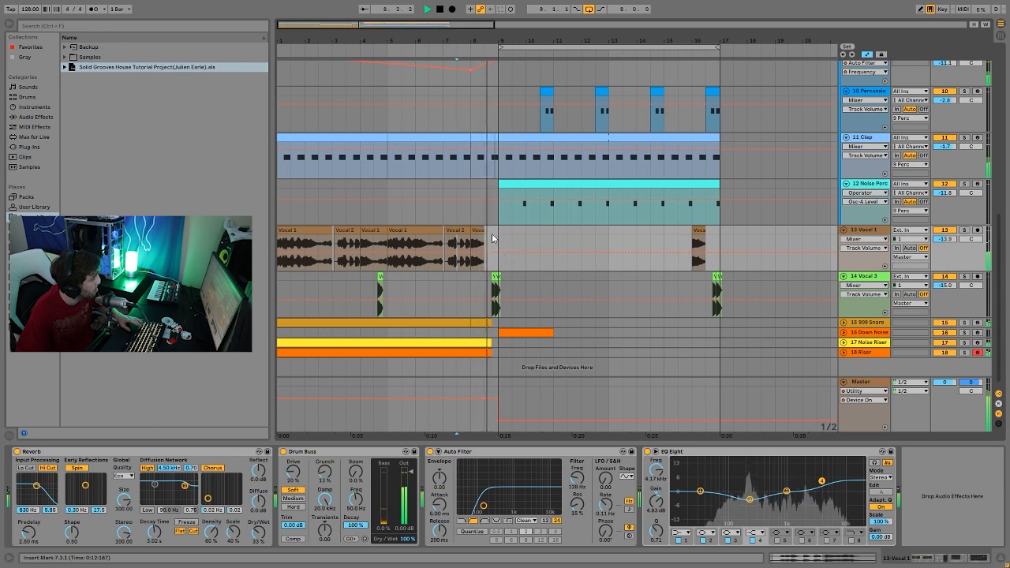
left_click(485, 232)
key("space")
left_click_drag(484, 232, 500, 234)
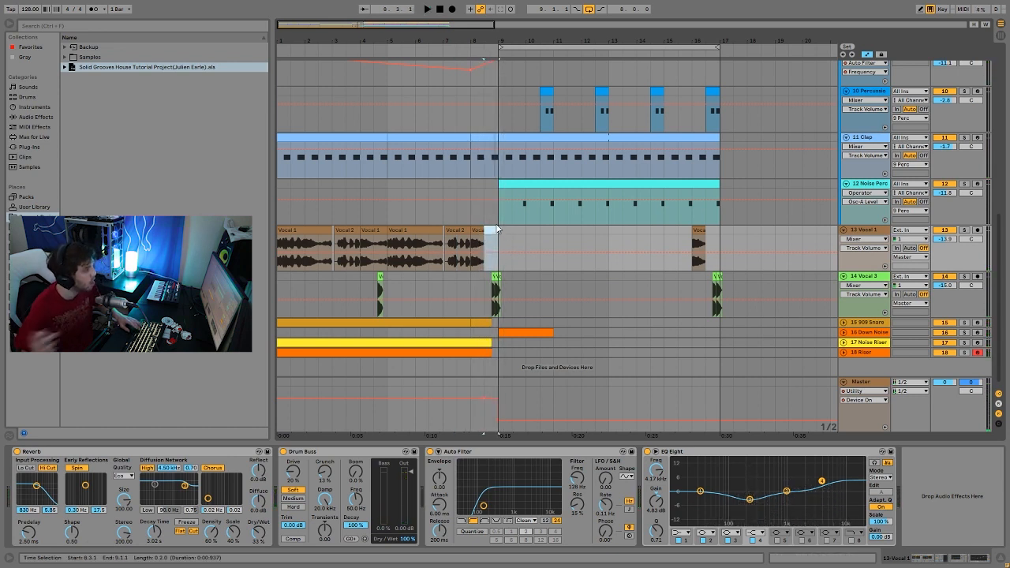
key("space")
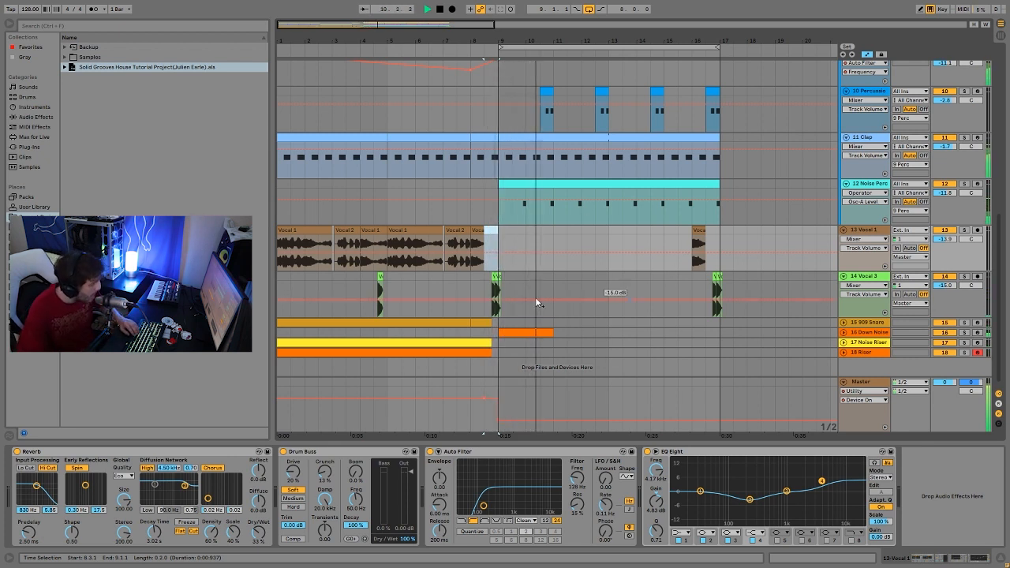
key("space")
Play the mix from bar 15.3 through the last vocal clip, and reselect the first Vocal 1 clip.
left_click(680, 234)
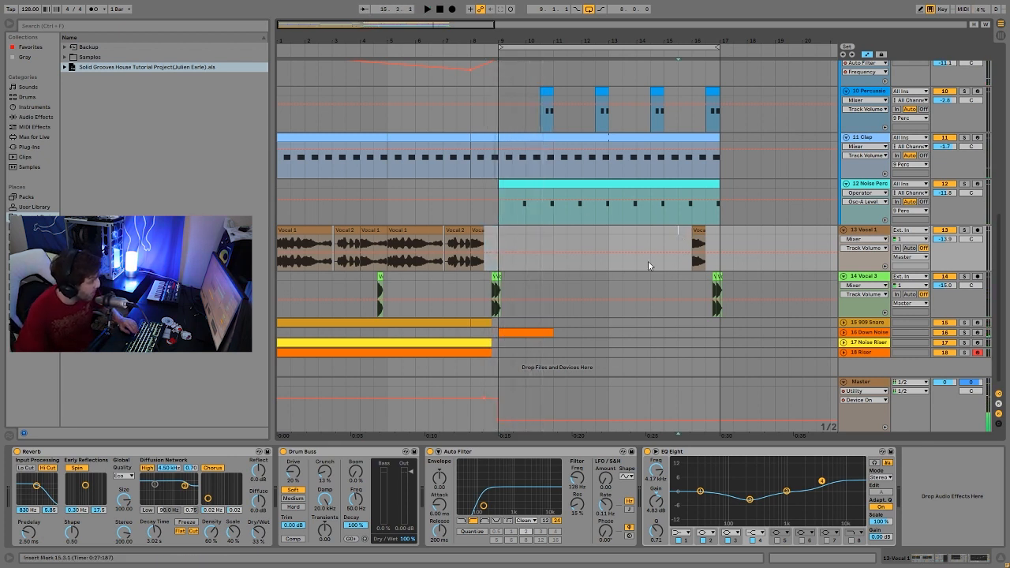
key("space")
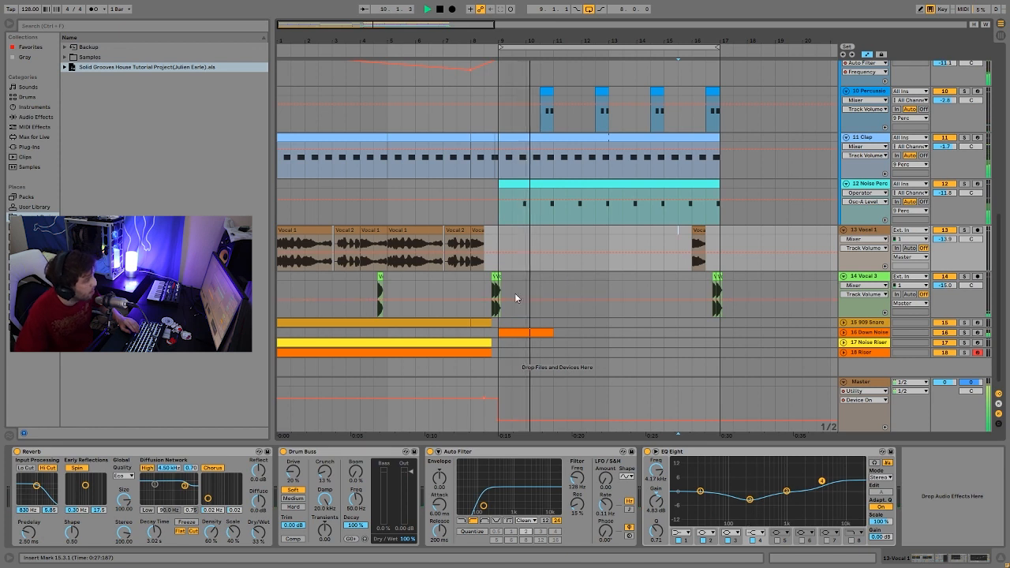
left_click(283, 231)
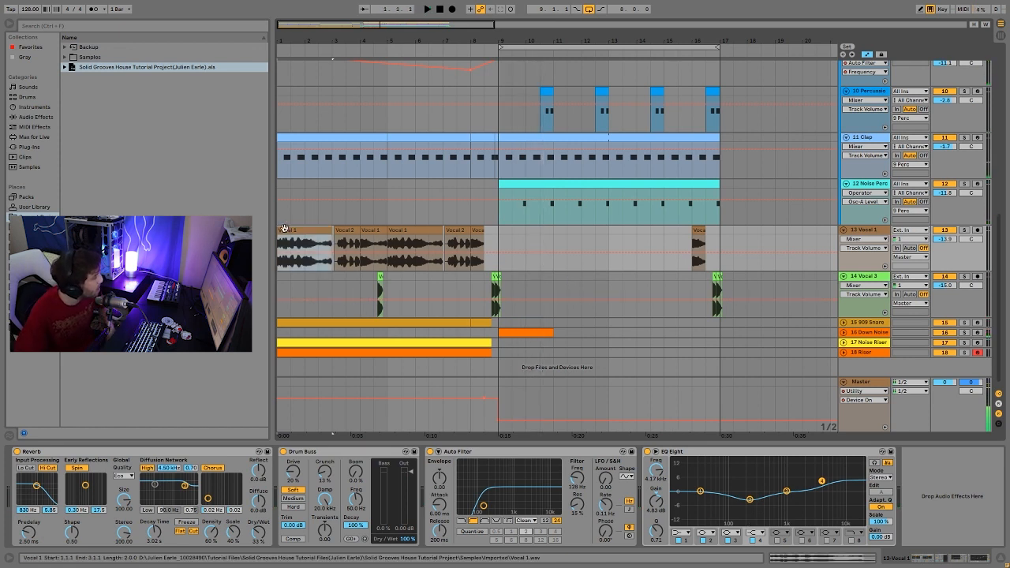
key("space")
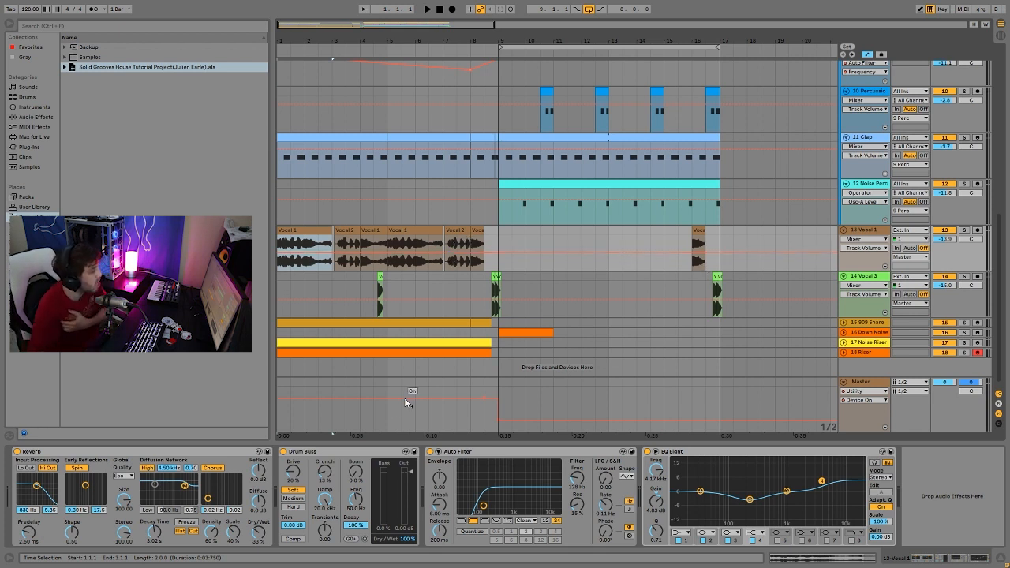
Show Vocal 3's effects, solo the track and audition its first clip.
left_click(866, 278)
left_click(965, 277)
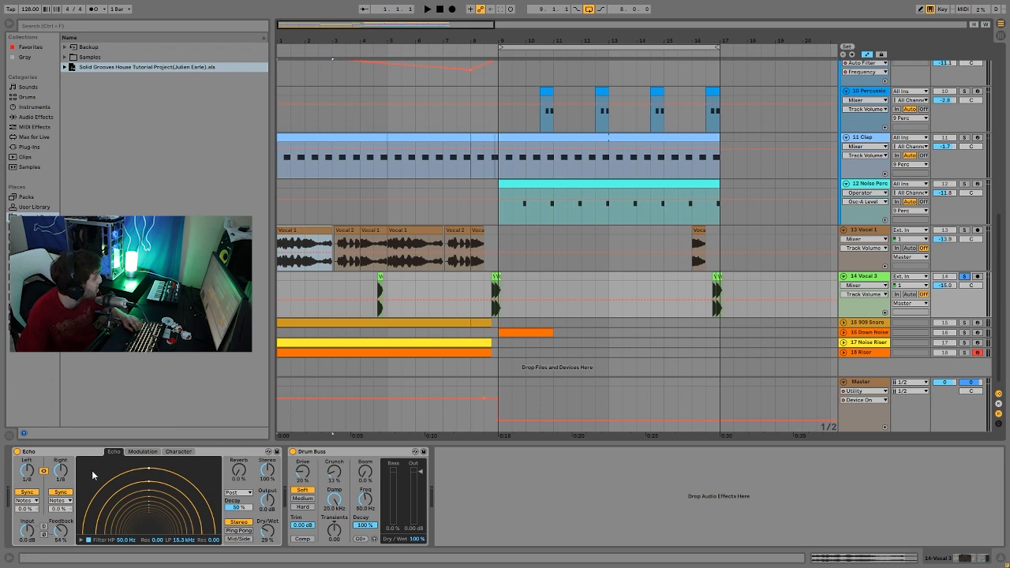
left_click(380, 277)
key("space")
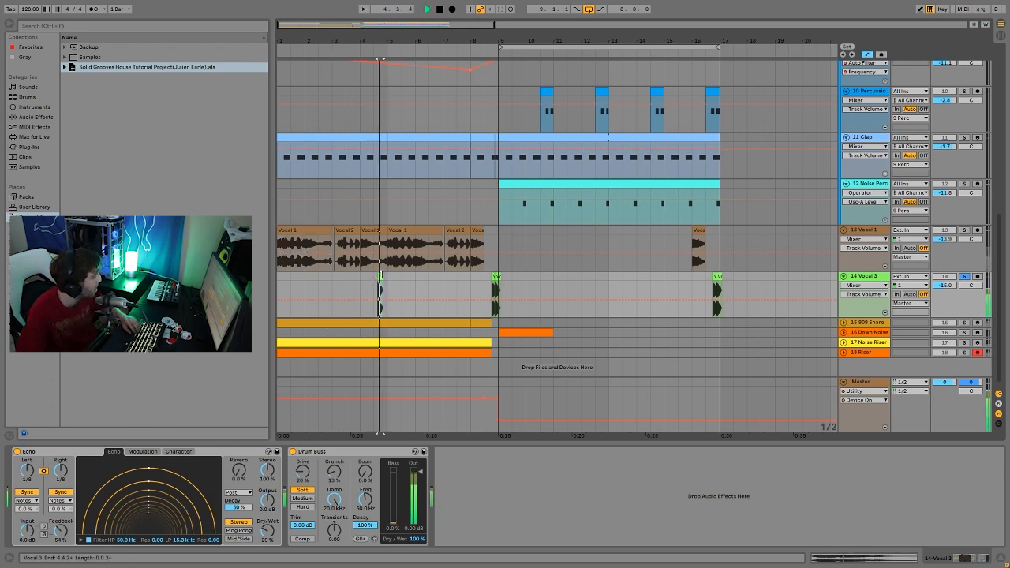
key("space")
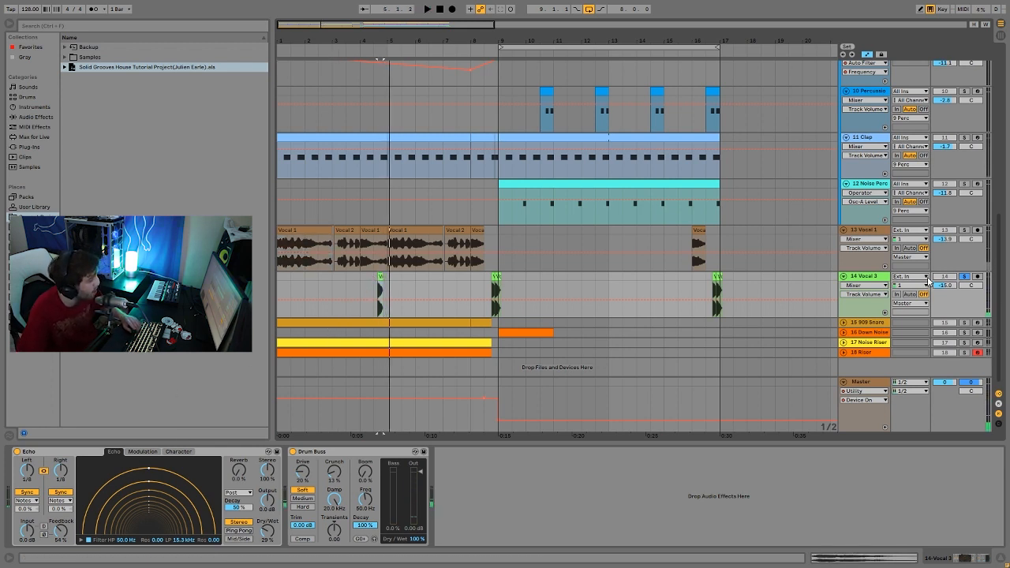
Take Vocal 3 out of solo and play the mix around its first clip and again from 8.3.1.
key("space")
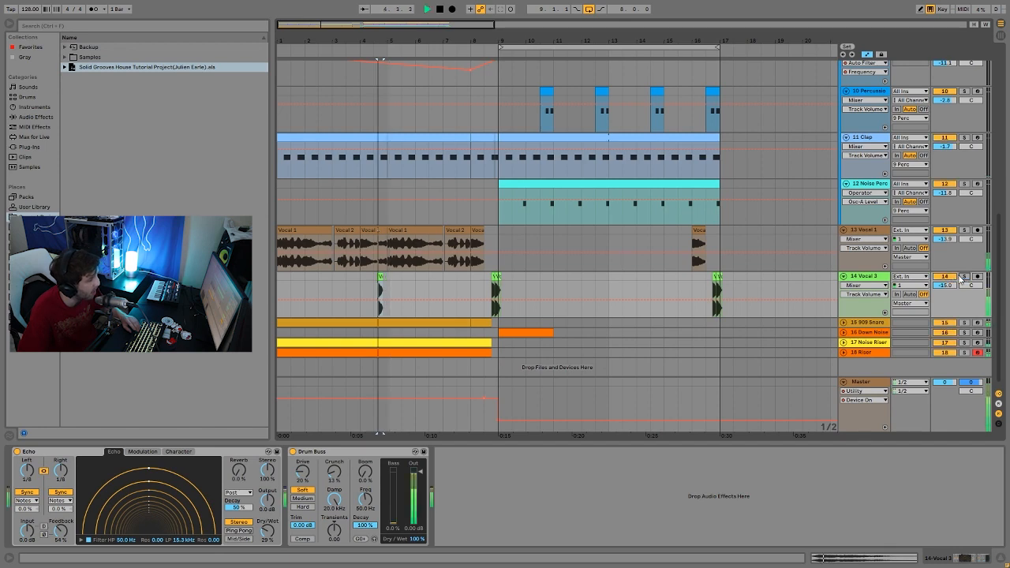
left_click(485, 282)
key("space")
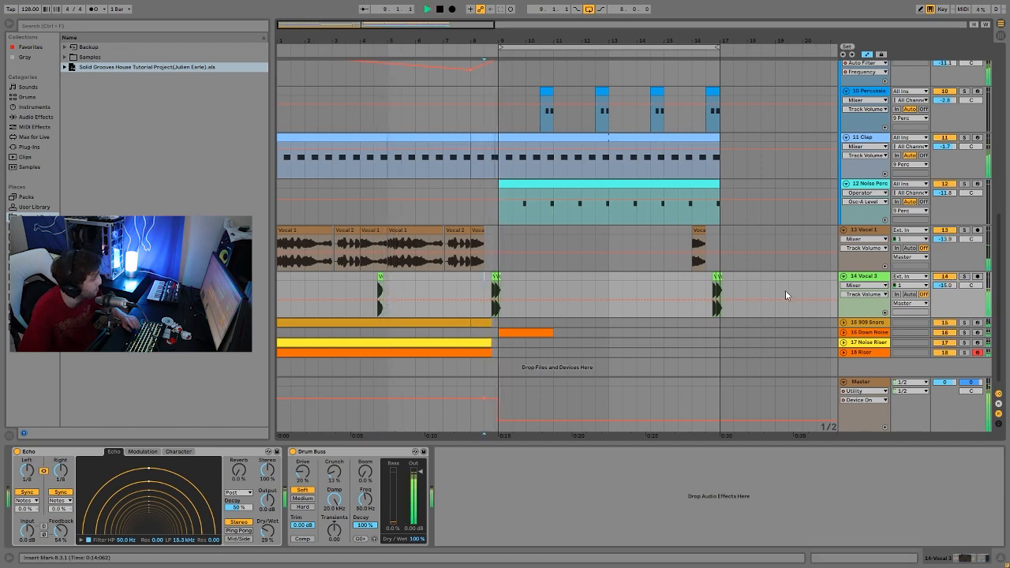
Stop playback, show the 909 Snare's devices and solo the 909 Snare, Down Noise, Noise Riser and Riser tracks together.
left_click(866, 327)
key("space")
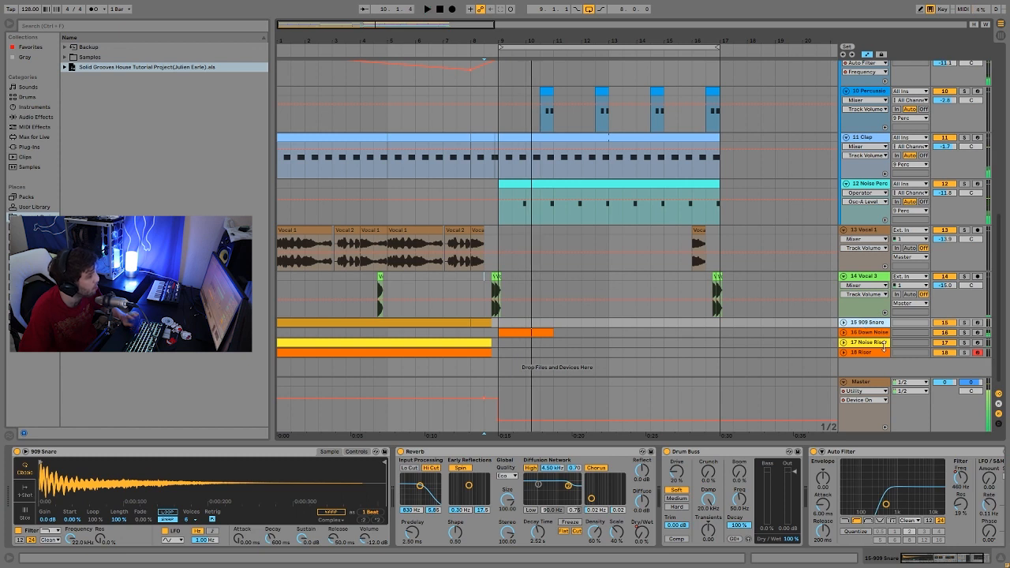
scroll(895, 331, "down", 1)
left_click(964, 318)
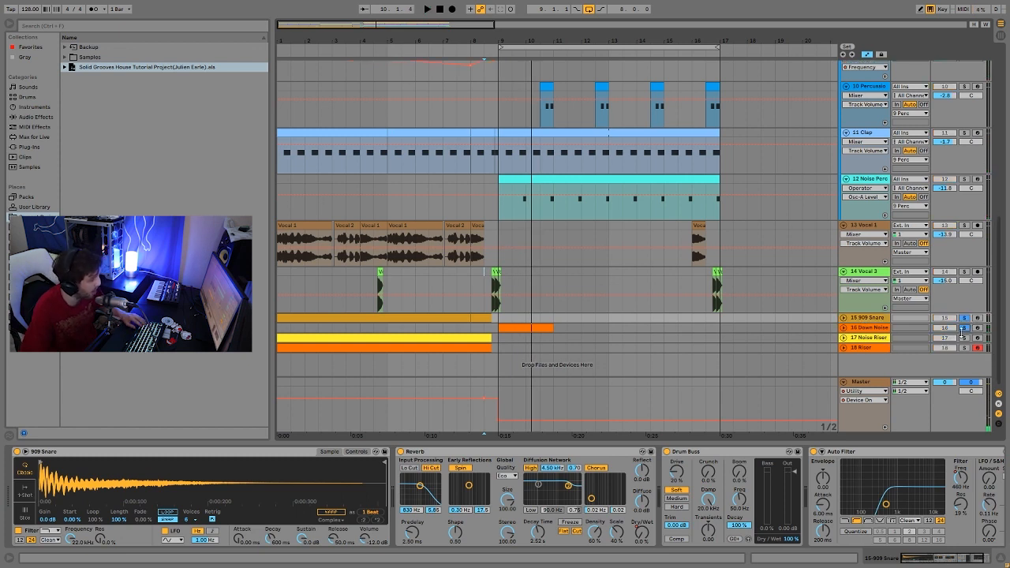
left_click(963, 338)
left_click(964, 348)
Unfold the Riser, Noise Riser, Down Noise and 909 Snare tracks in the arrangement.
left_click(843, 348)
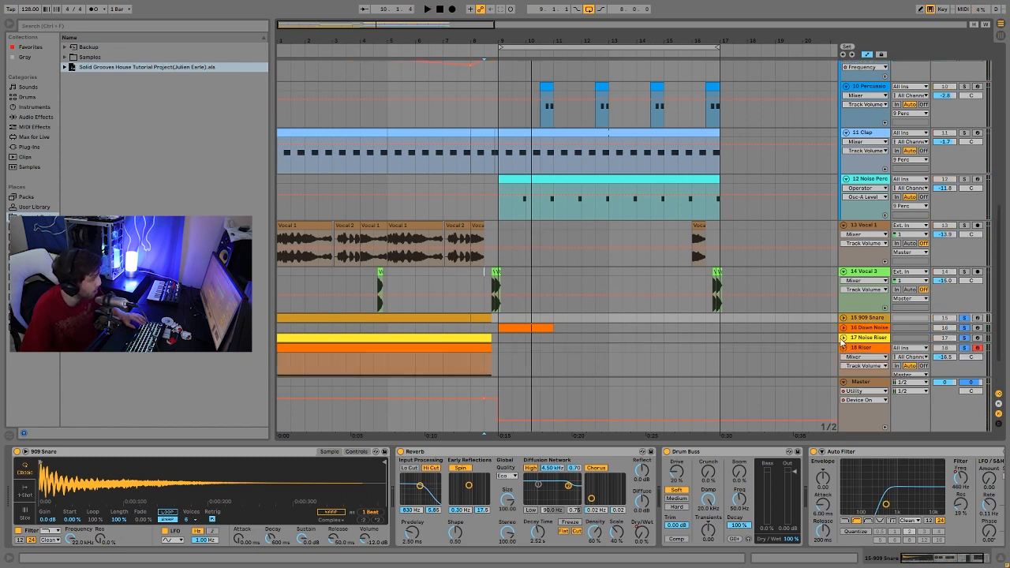
left_click(844, 339)
left_click(844, 328)
left_click(844, 318)
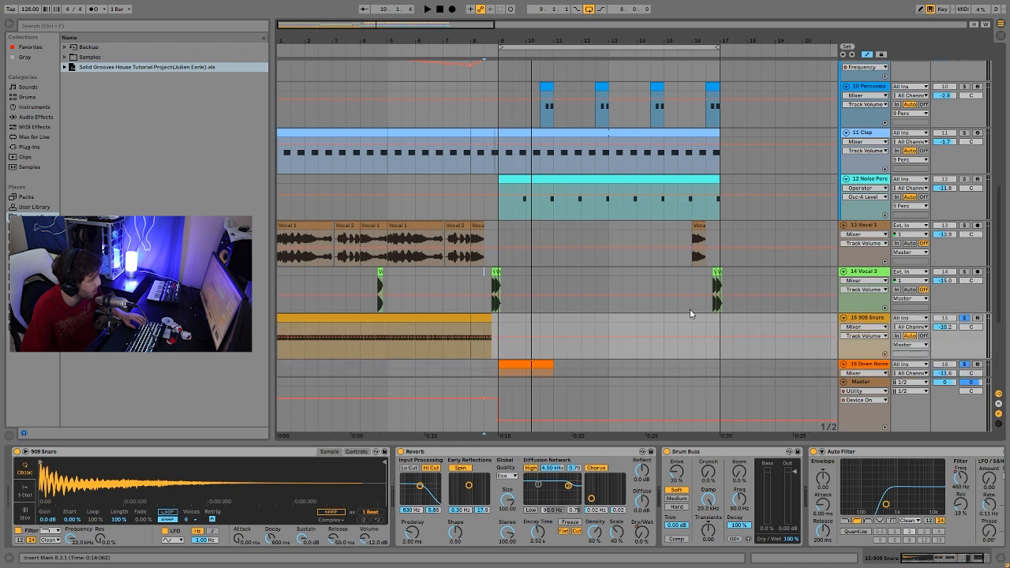
Play the four soloed build-up tracks from bar 1 through the drop with all their clips in view.
left_click(410, 318)
key("space")
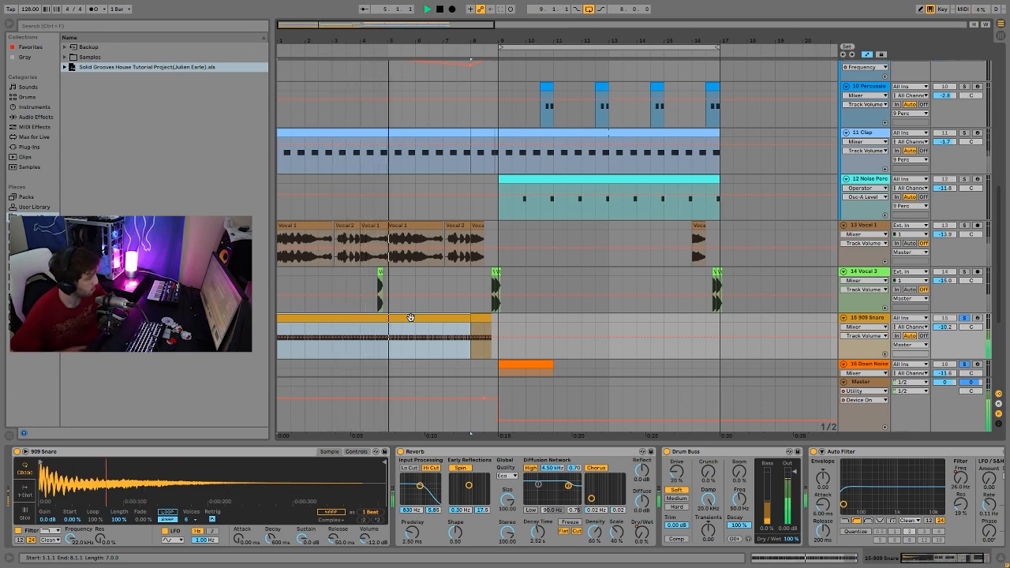
scroll(466, 282, "down", 3)
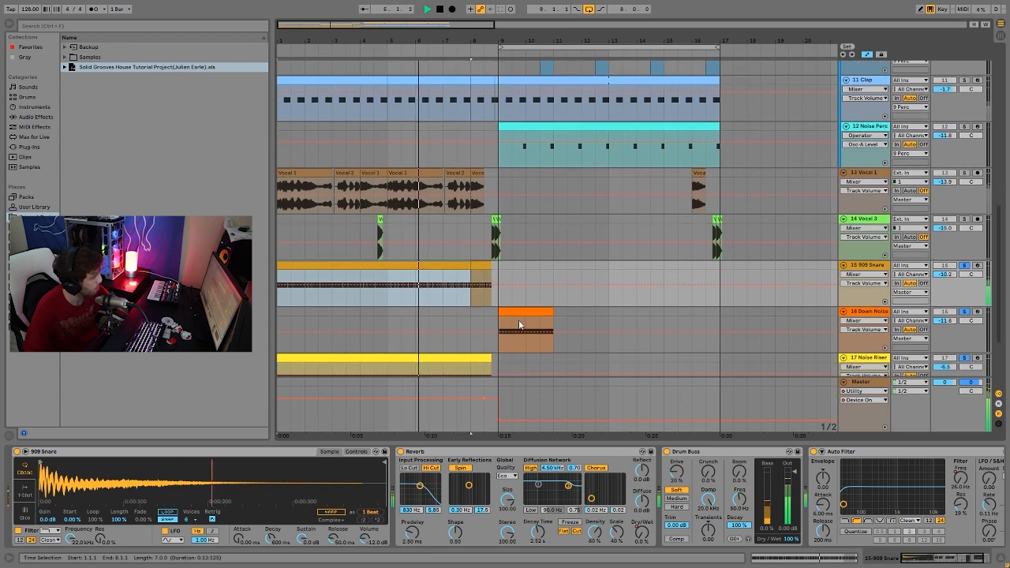
scroll(523, 325, "down", 6)
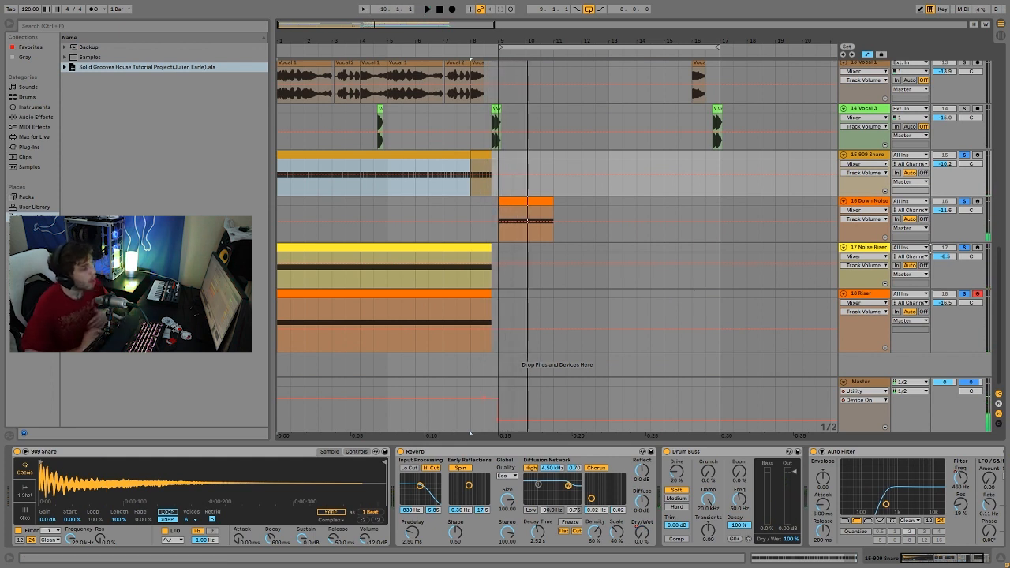
Clear the group solo and solo only the 909 Snare track with its devices shown.
left_click(965, 201)
left_click(857, 145)
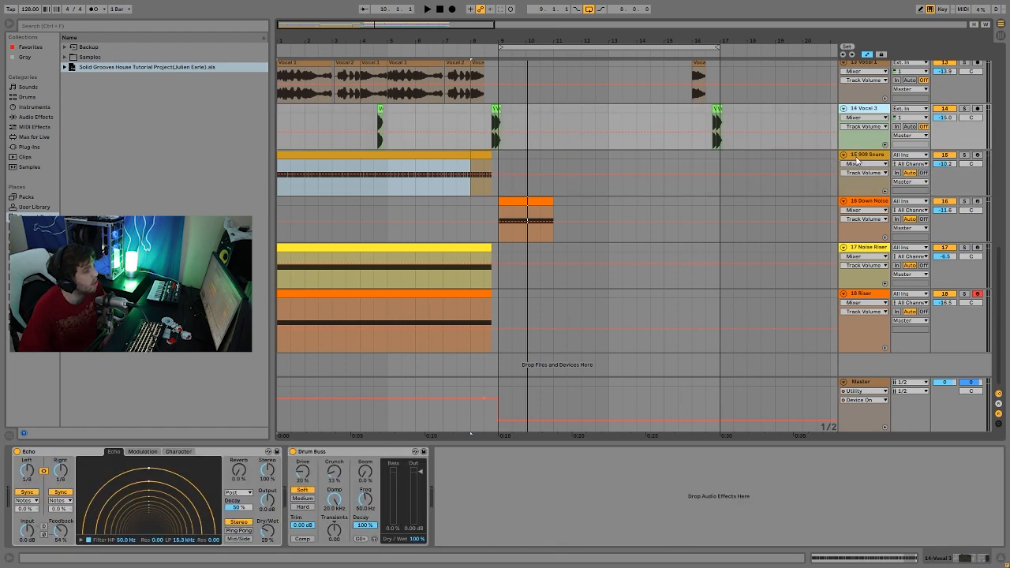
left_click(857, 158)
left_click(965, 156)
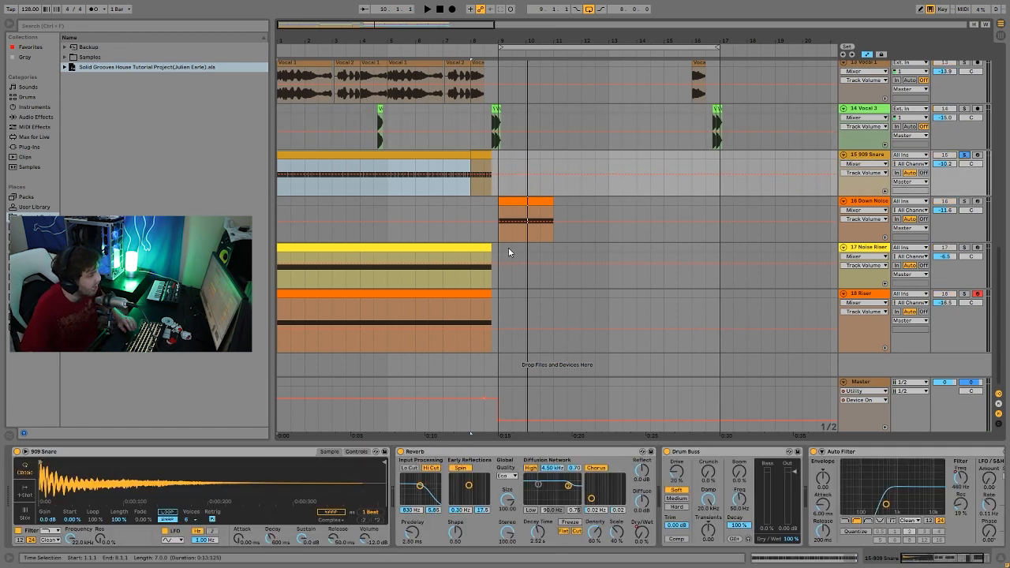
Open the 909 Snare clip's notes and consolidate the track's two adjoining clips into one.
double_click(329, 157)
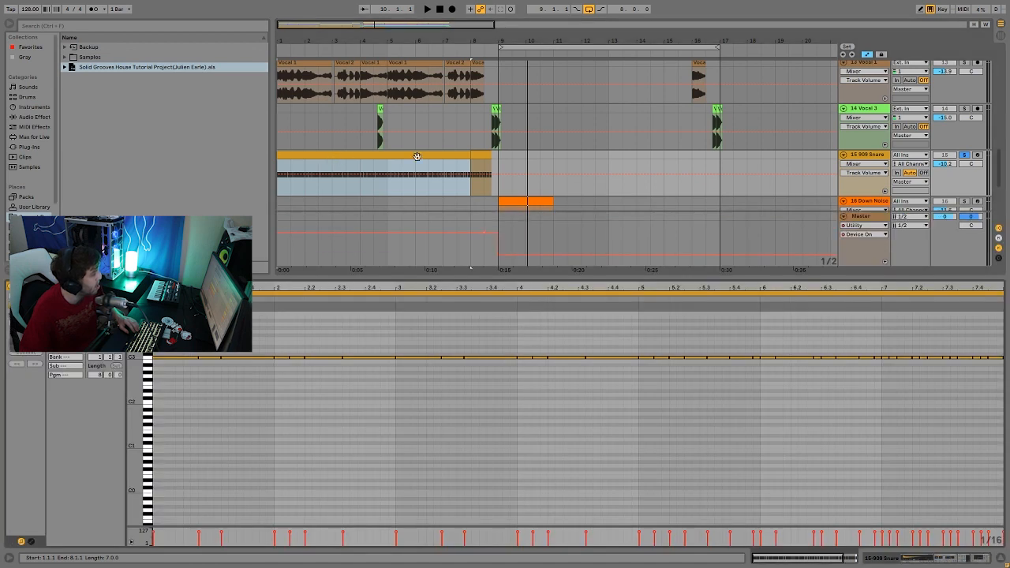
left_click(477, 152)
key("ctrl+j")
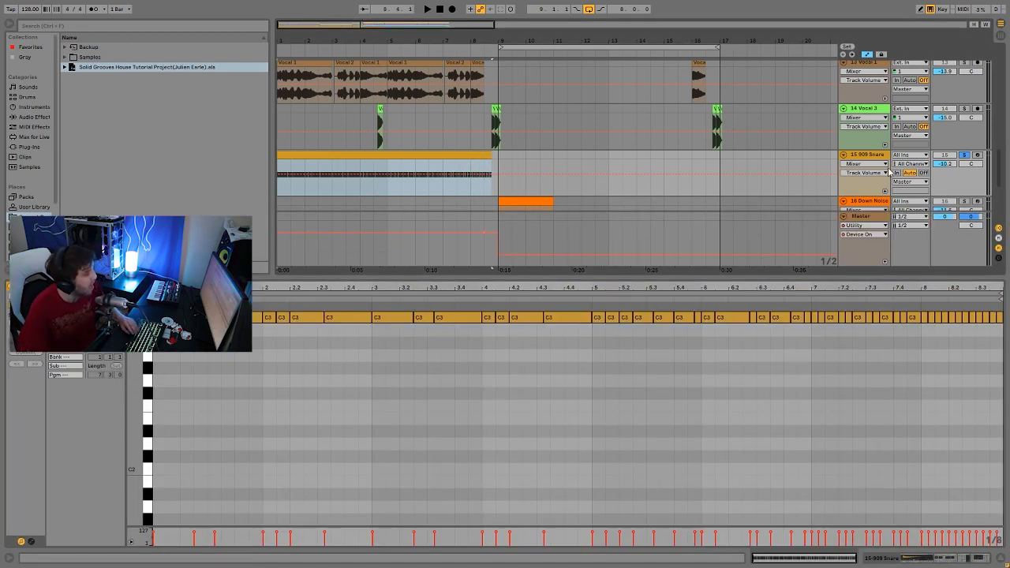
left_click(869, 158)
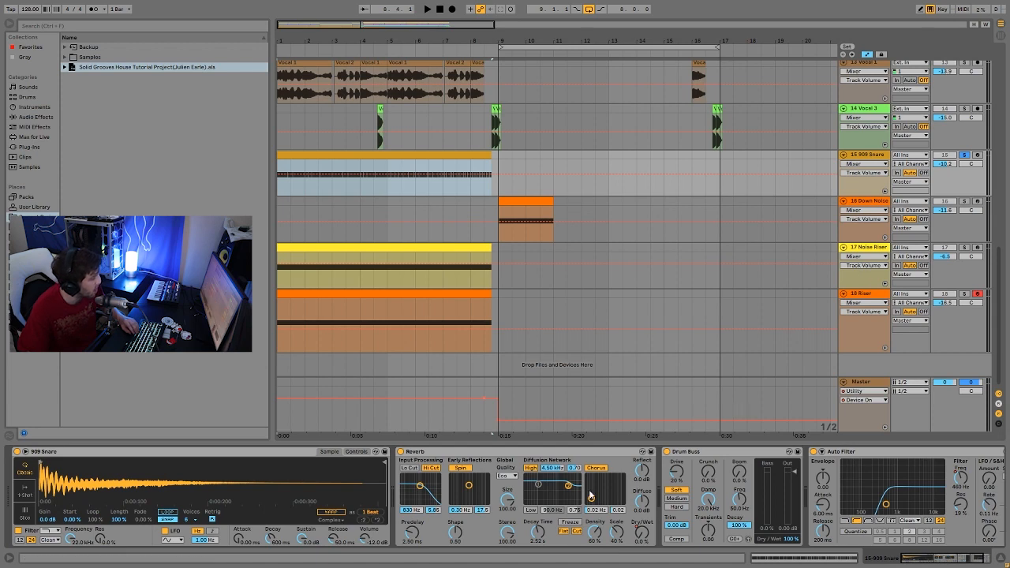
left_click(440, 155)
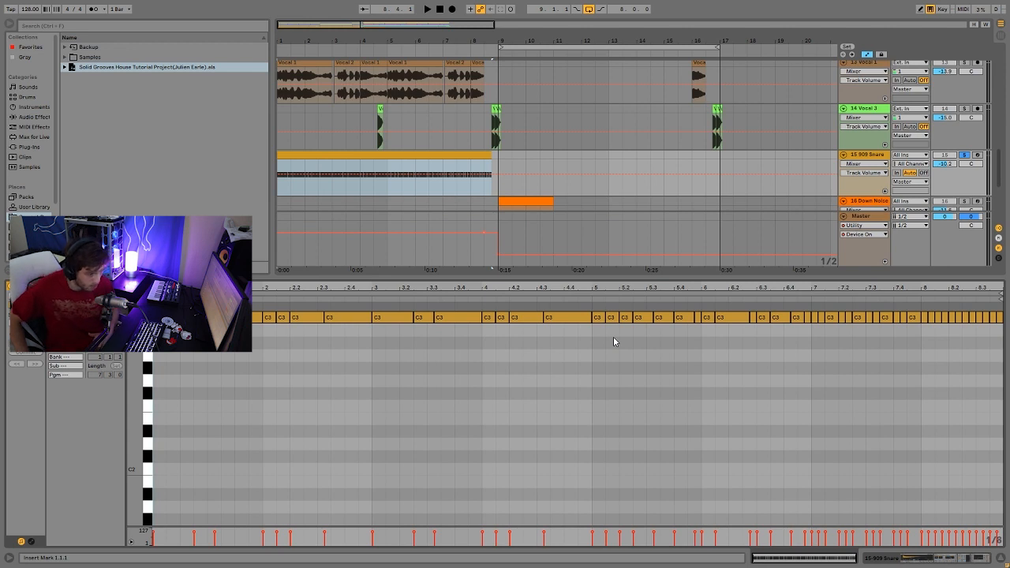
key("space")
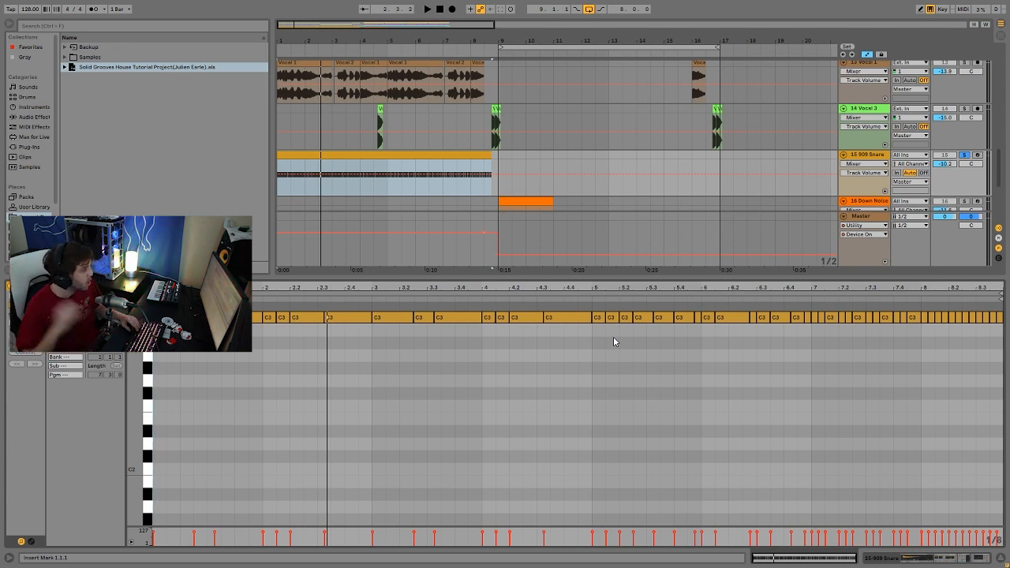
key("space")
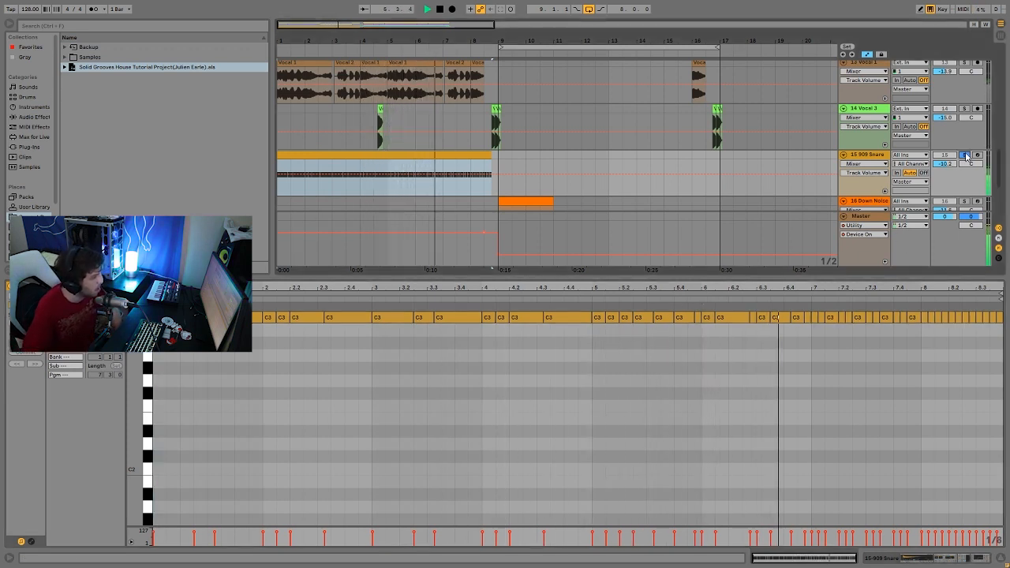
Set the 909 Snare's track volume to -8.8 dB during playback of the full mix, and show its devices.
left_click_drag(938, 166, 938, 158)
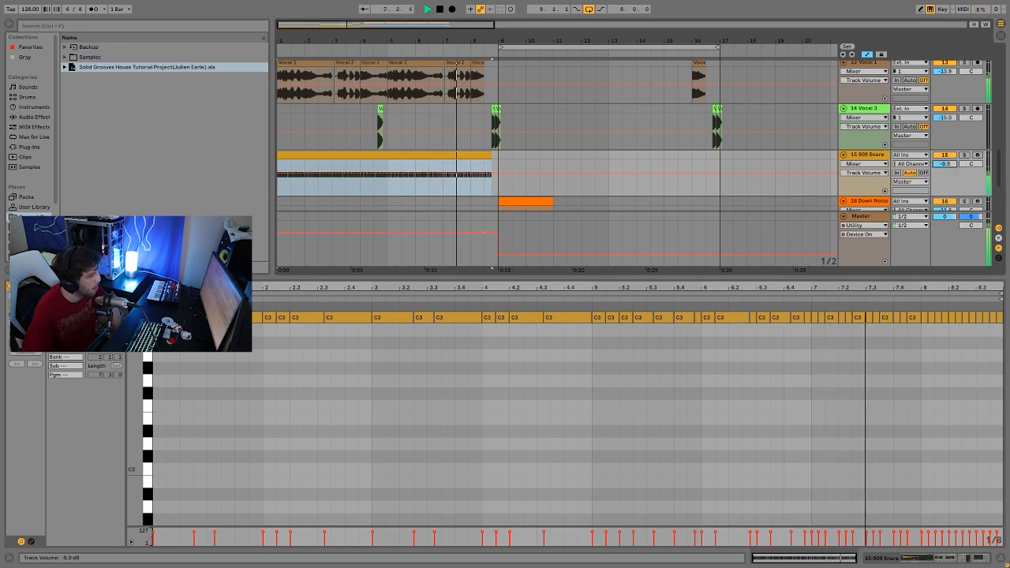
left_click(870, 155)
key("space")
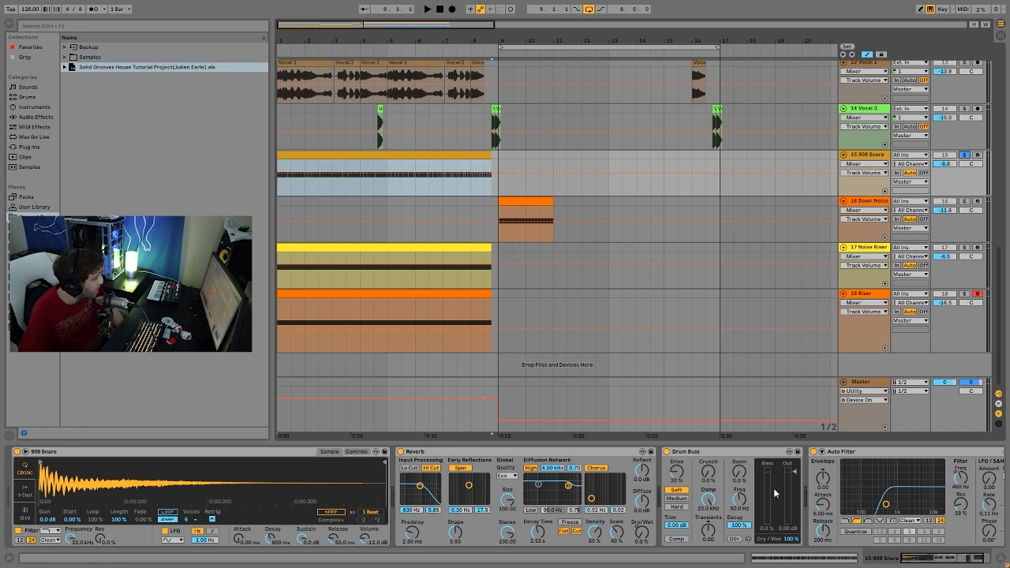
Show the 909 Snare's Auto Filter Frequency automation in a separate lane and the Reverb Dry/Wet automation on the main lane.
right_click(959, 480)
left_click(929, 495)
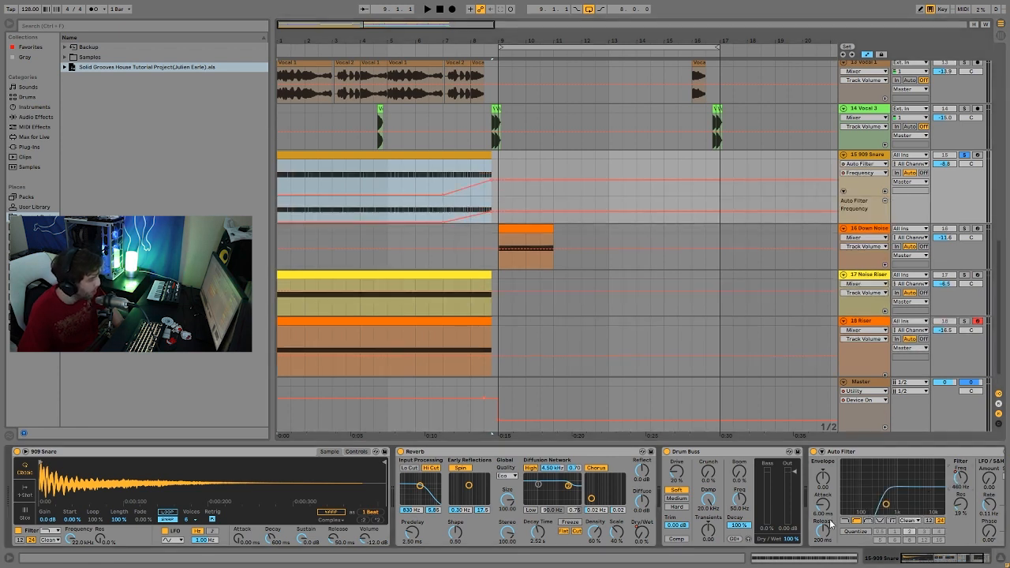
left_click(643, 534)
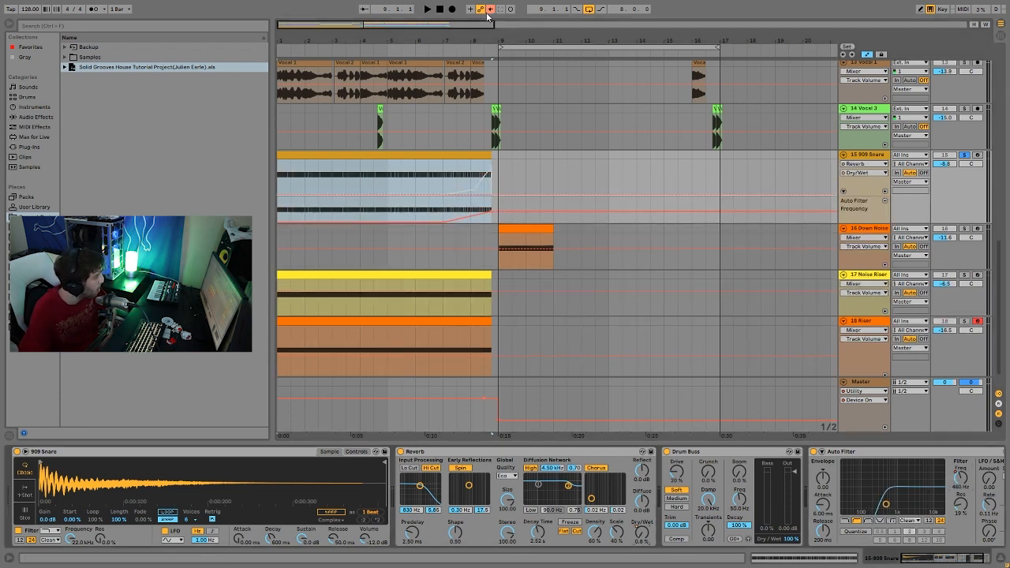
Play the soloed 909 Snare from 7.1.1 to the drop to hear its filter and reverb automation.
left_click(443, 180)
key("space")
key("space")
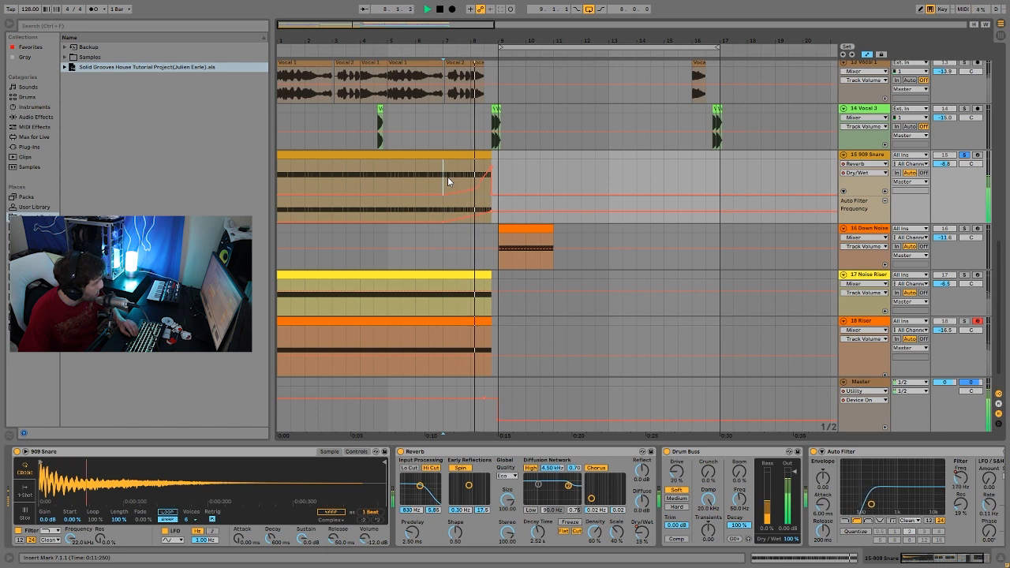
key("space")
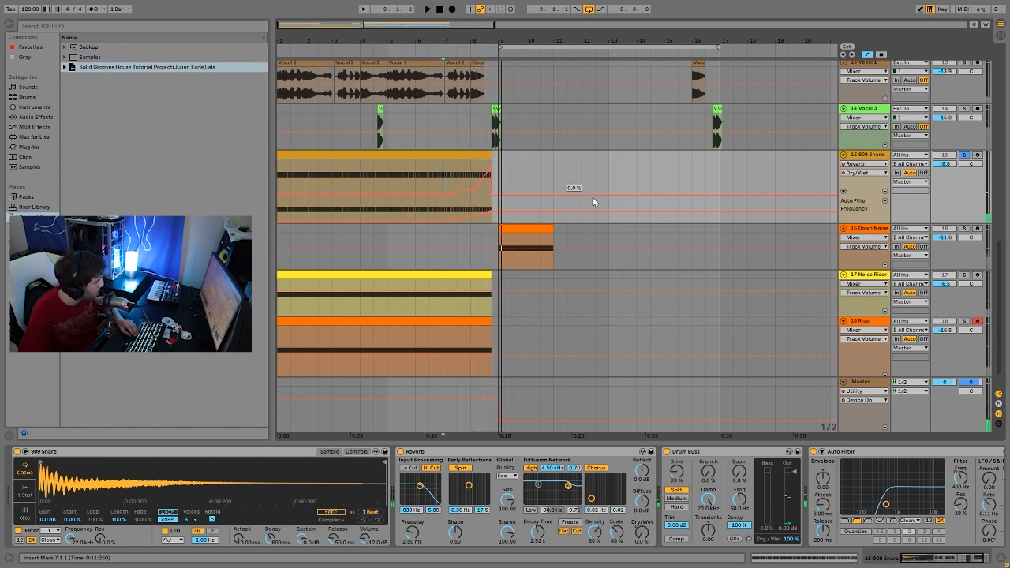
Take the 909 Snare out of solo and play the same build-up from bar 7 in the full mix.
left_click(966, 155)
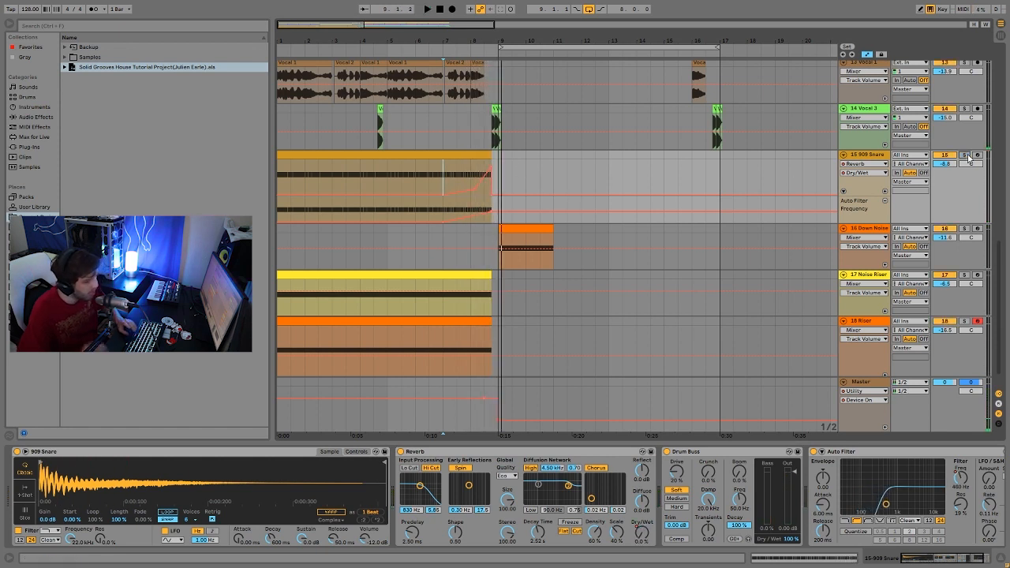
key("space")
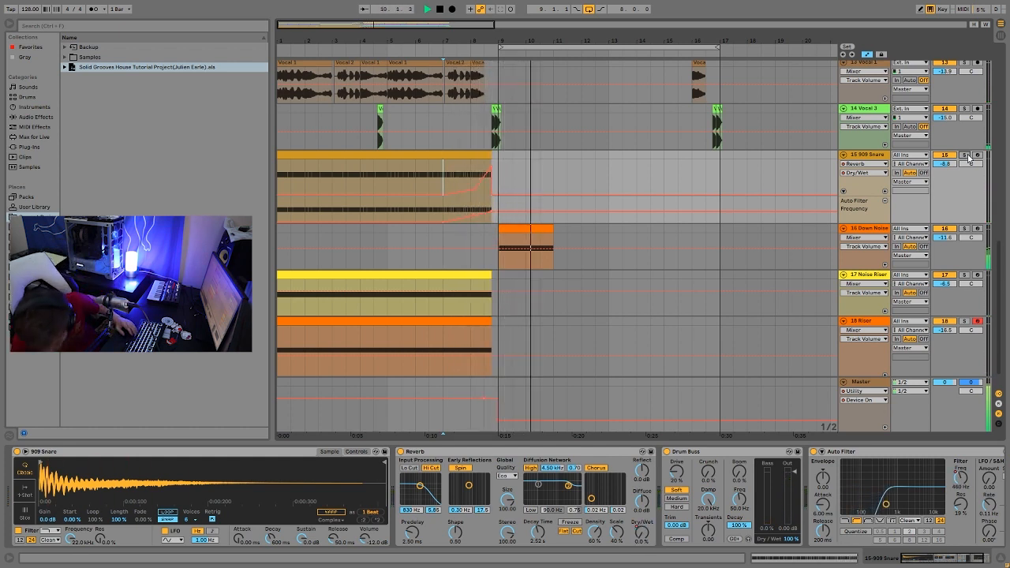
key("space")
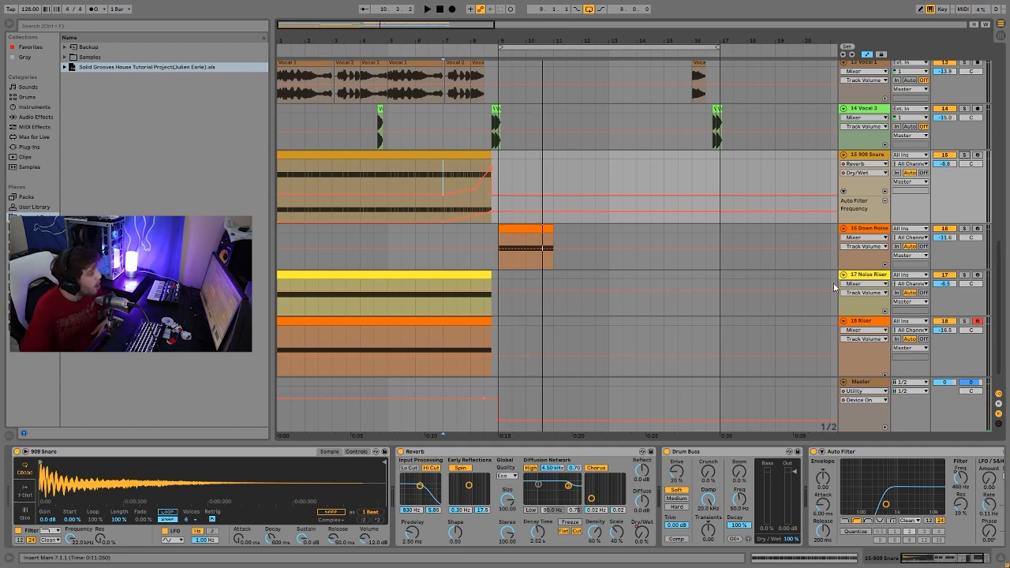
Audition the soloed Noise Riser from 6.1.1, and inspect its Operator's oscillator A waveform and Filter Freq automation.
left_click(866, 281)
scroll(868, 283, "down", 1)
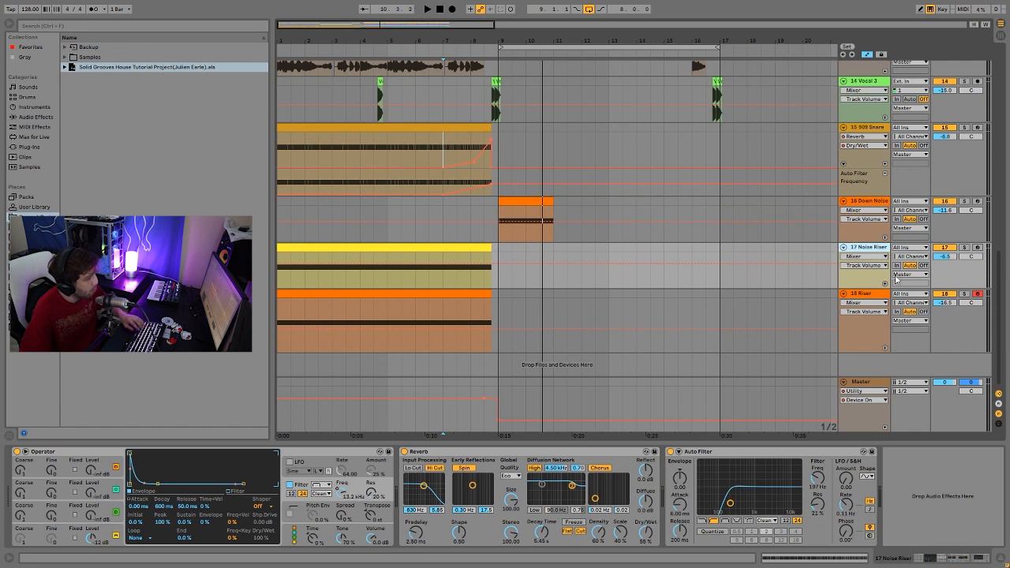
left_click(963, 247)
left_click(422, 280)
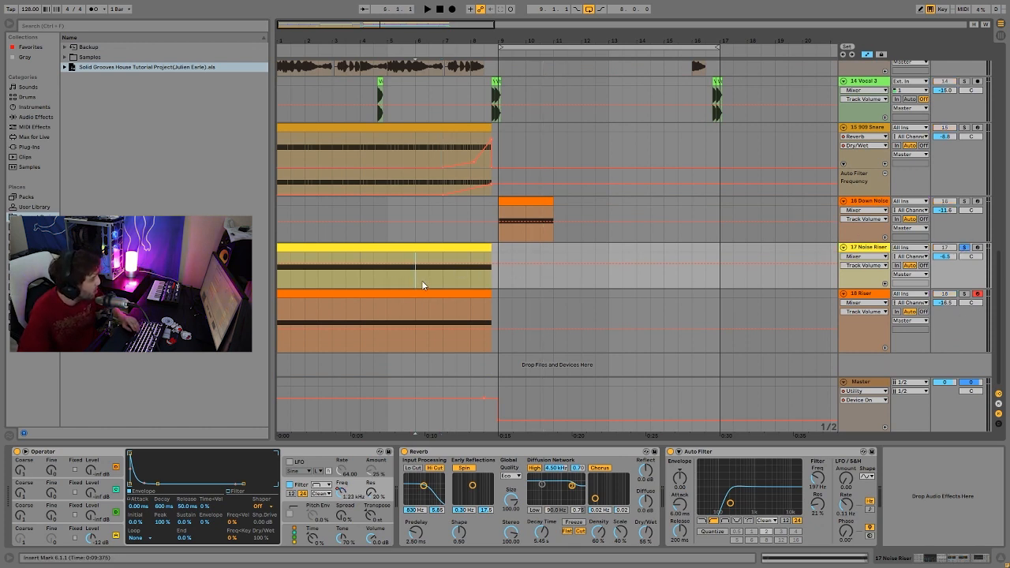
key("space")
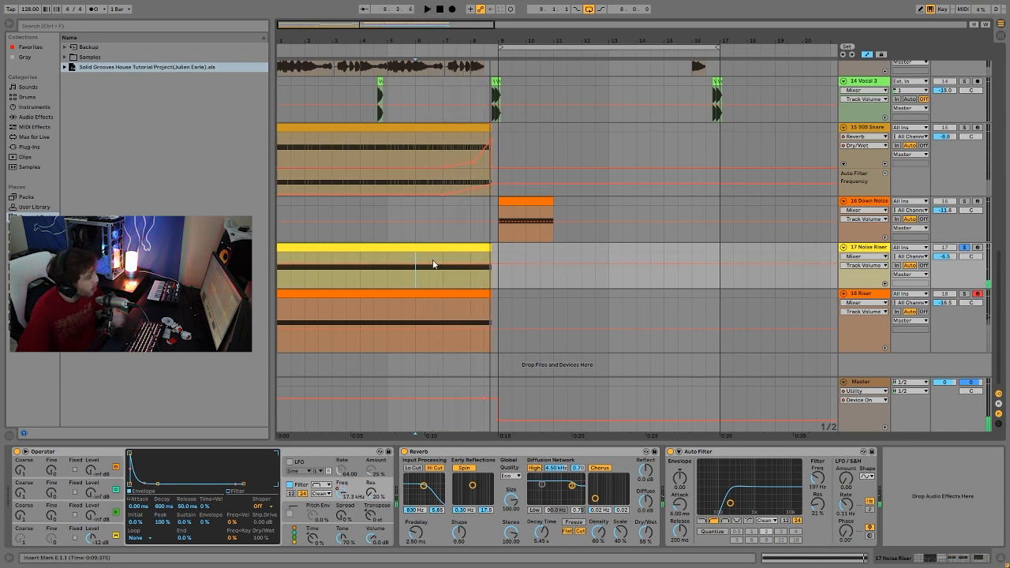
left_click(117, 533)
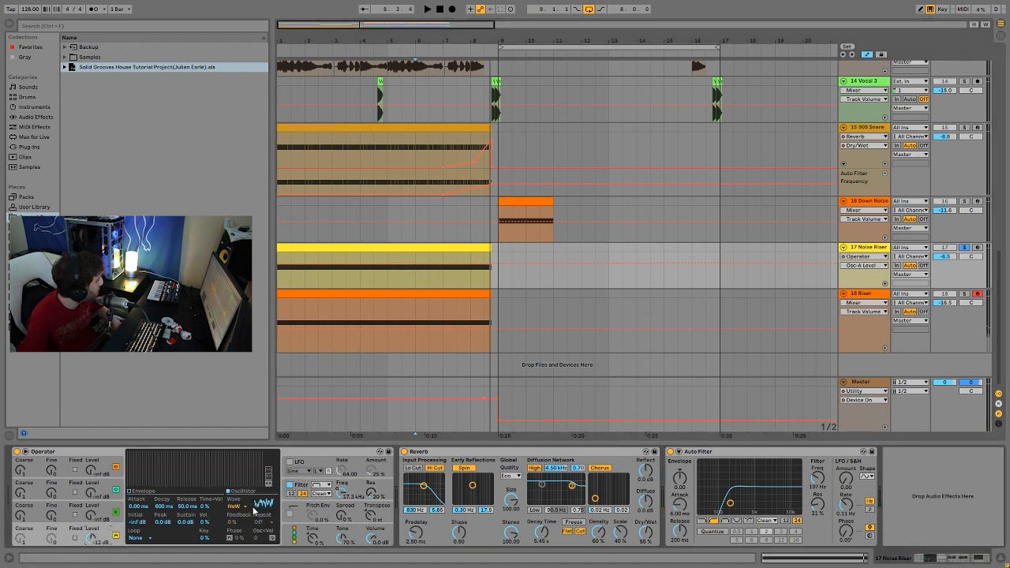
left_click(342, 491)
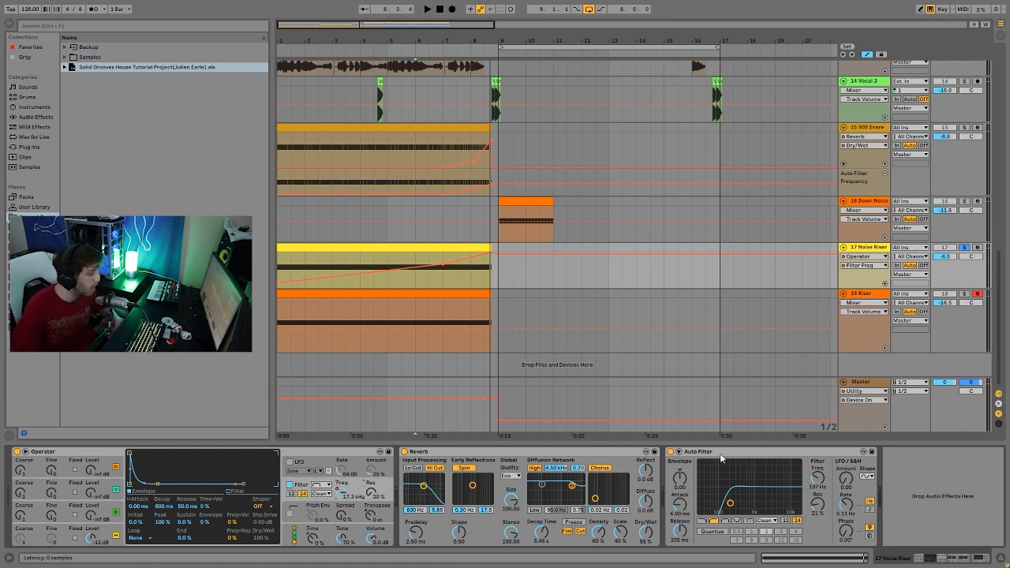
Audition the soloed Riser from 6.1.1 with its devices shown, and add the Noise Riser to the solo.
left_click(964, 294)
left_click(878, 295)
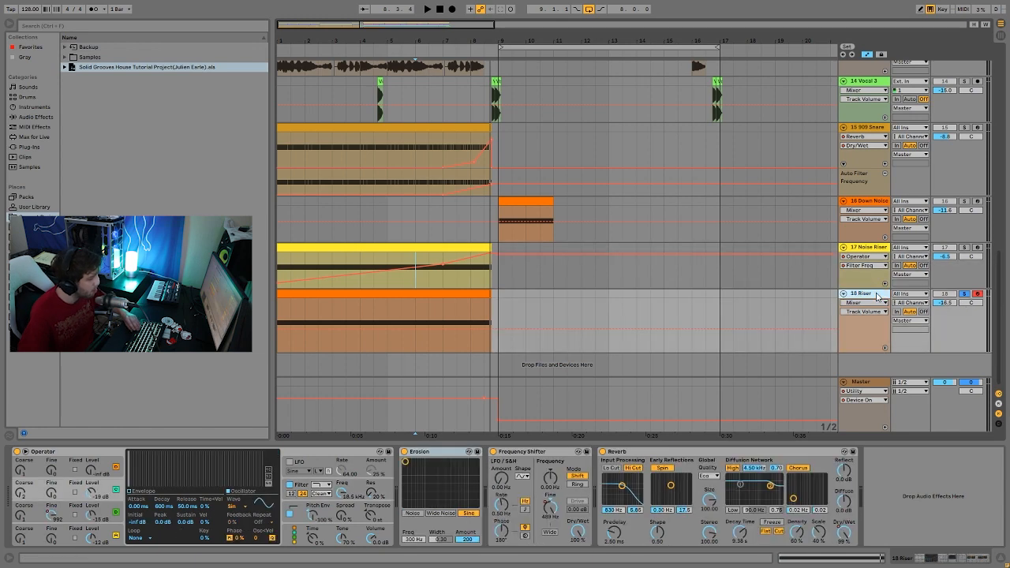
key("space")
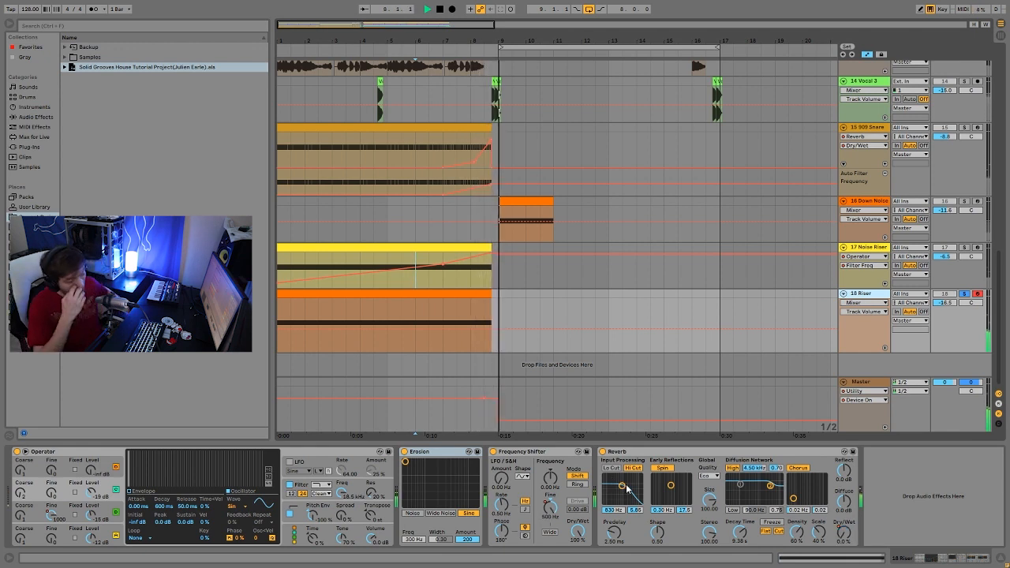
key("space")
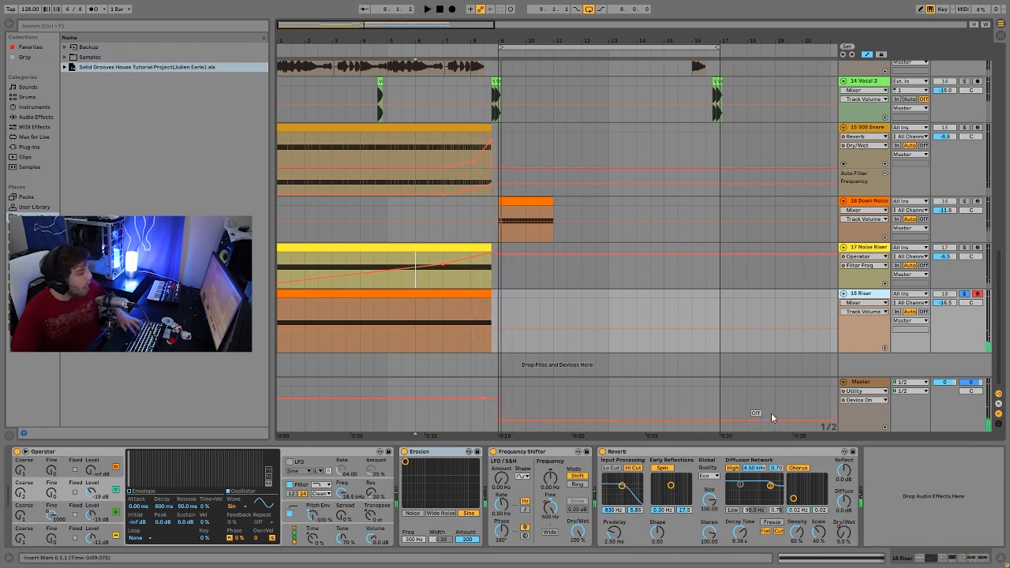
left_click(965, 248)
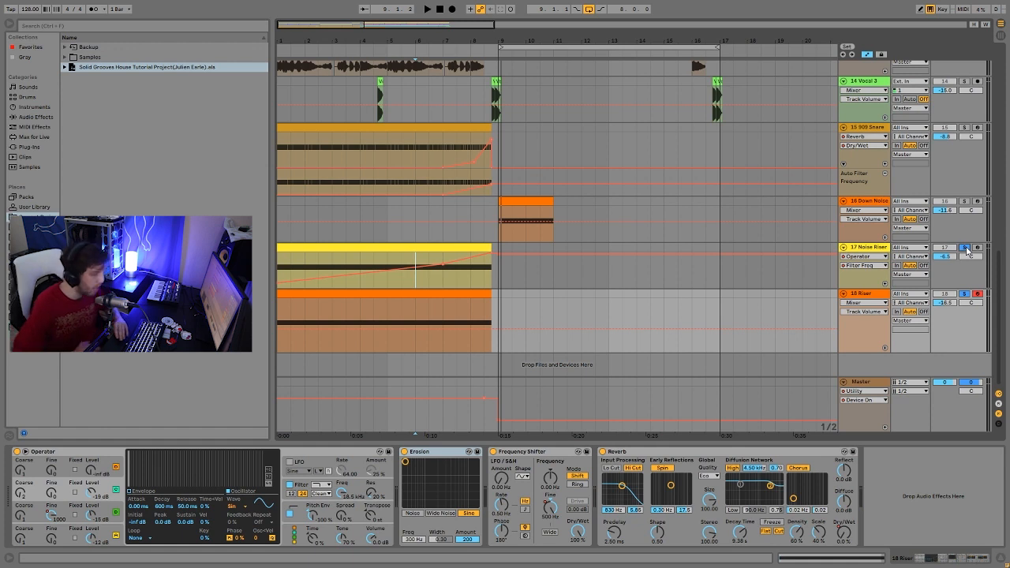
Audition the soloed Noise Riser and Riser together from 6.1.1, and clear their solo to hear the drop in the full mix.
key("space")
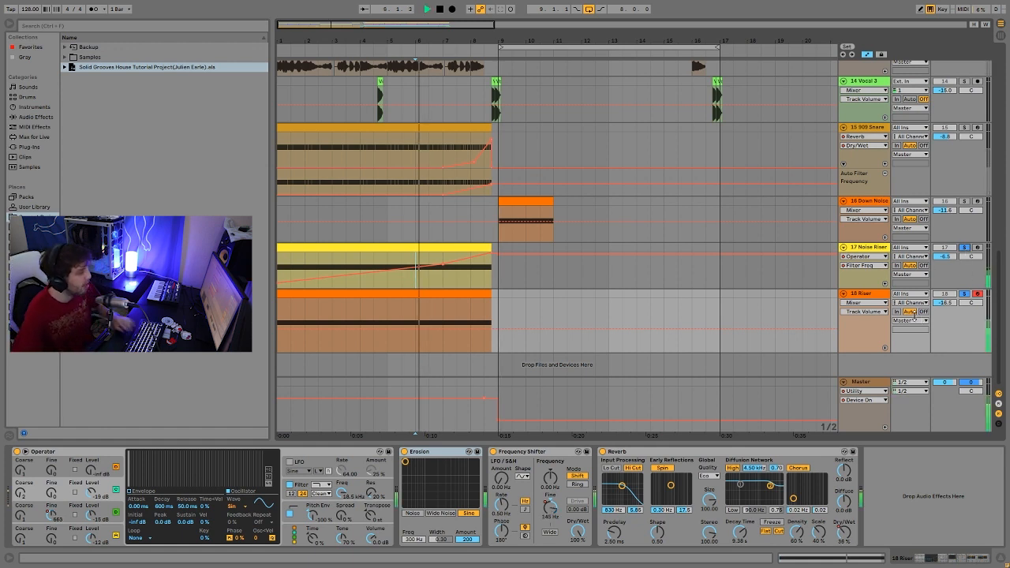
left_click(966, 294)
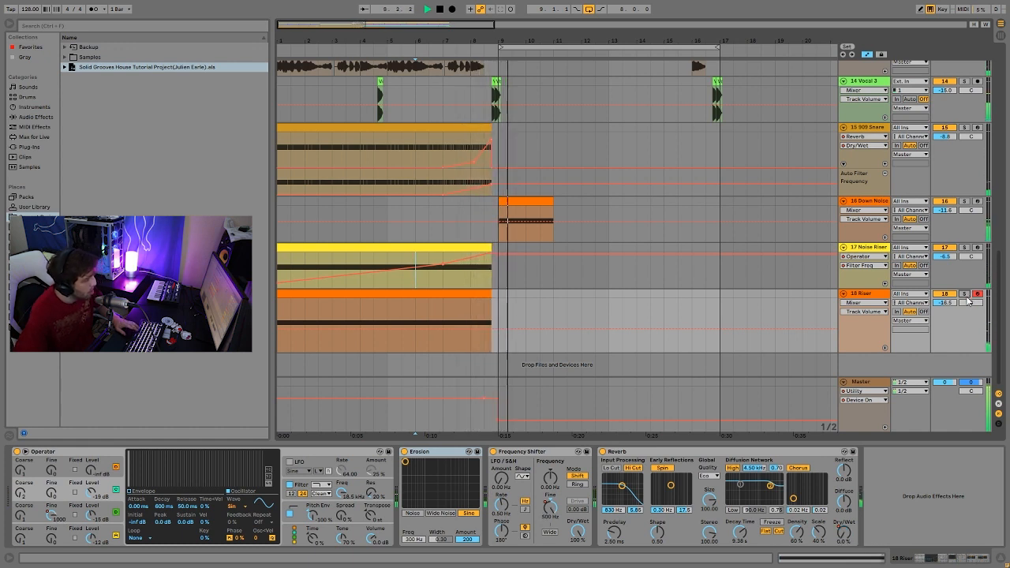
key("space")
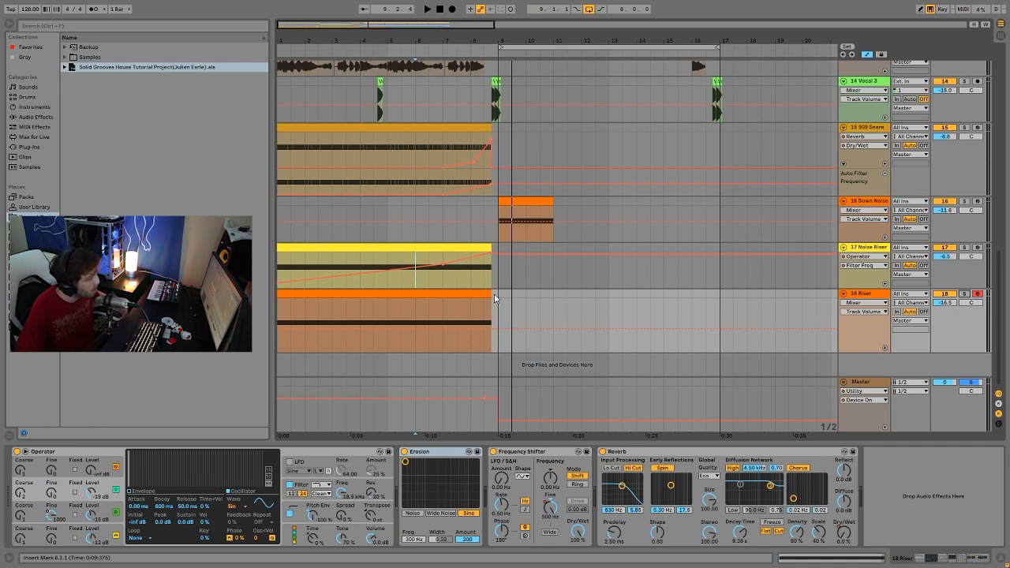
Solo the Riser again and audition its clip from 1.1.1.
left_click_drag(495, 298, 526, 299)
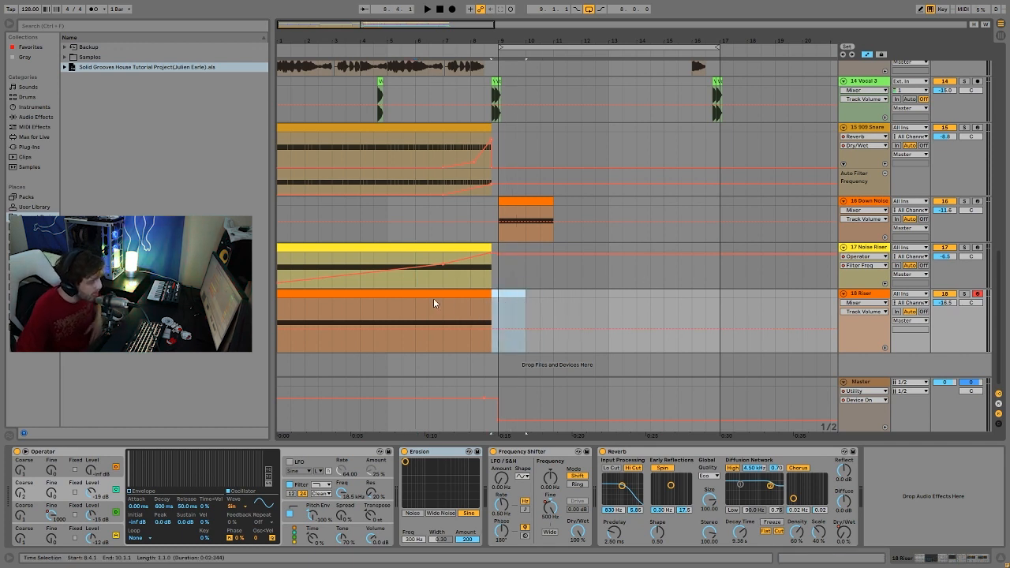
left_click(384, 303)
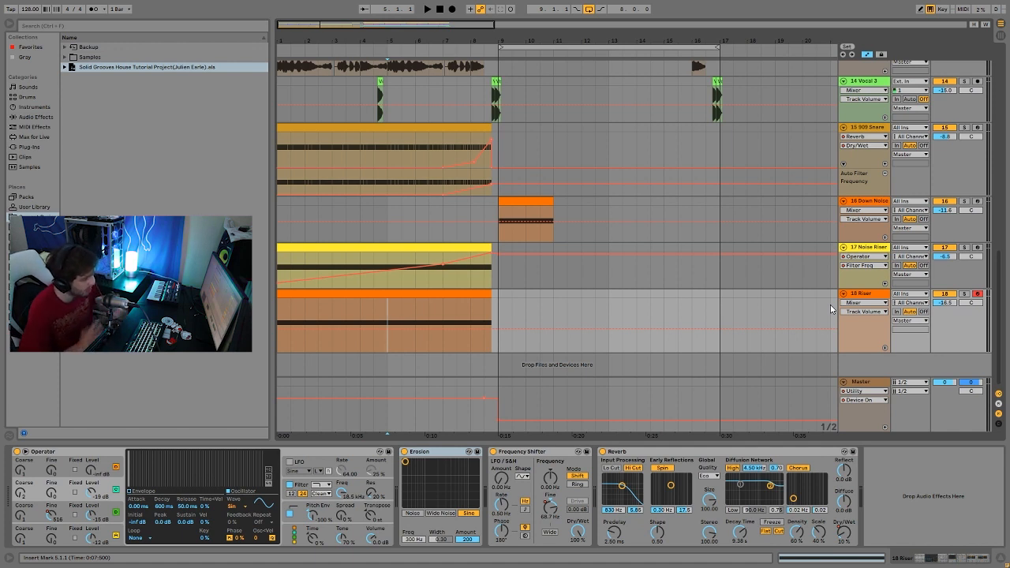
left_click(964, 294)
left_click(338, 293)
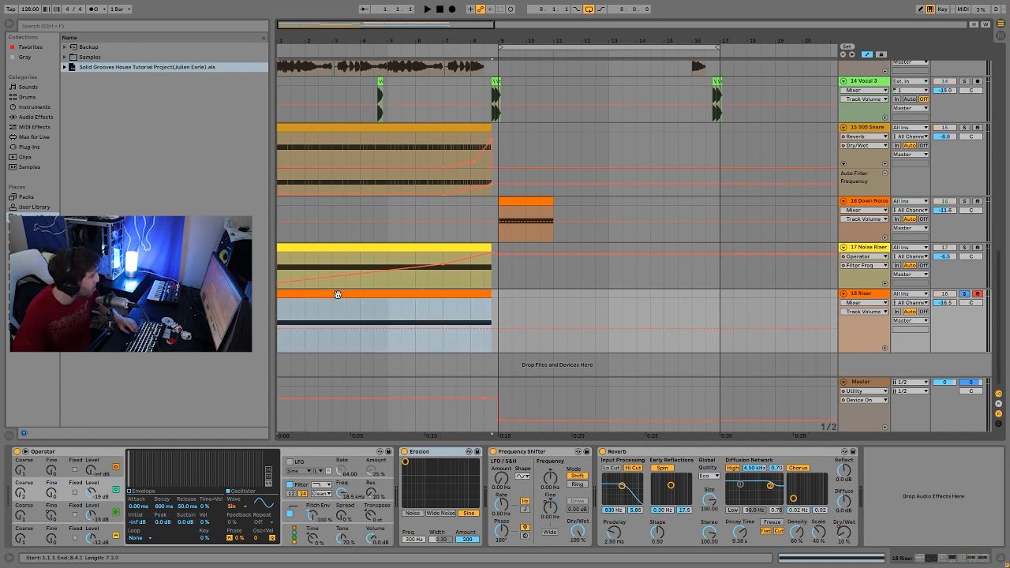
key("space")
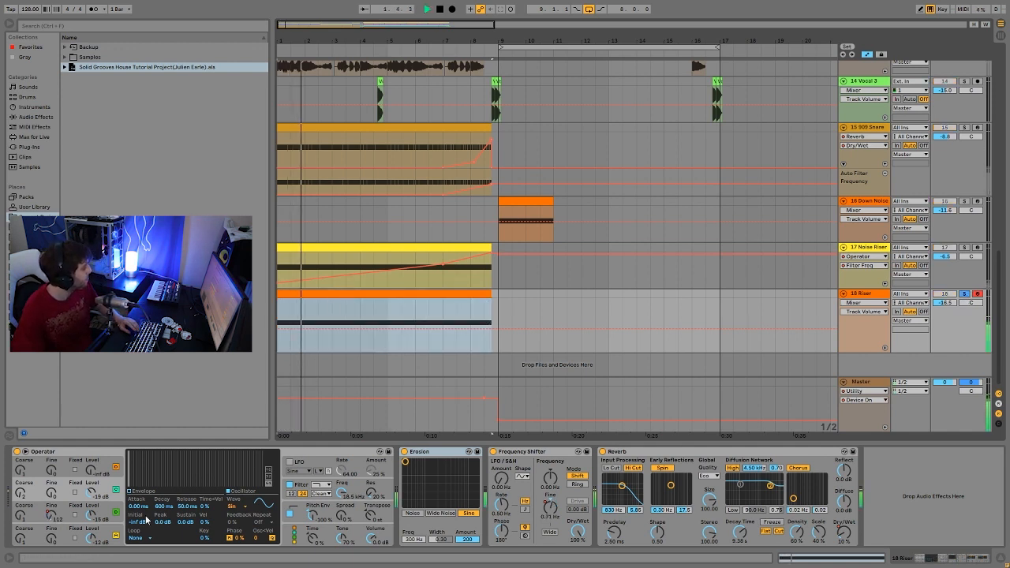
key("space")
Inspect the oscillators, filter and pitch envelope of the Riser's Operator, and replay the soloed clip from 1.1.1.
left_click(115, 532)
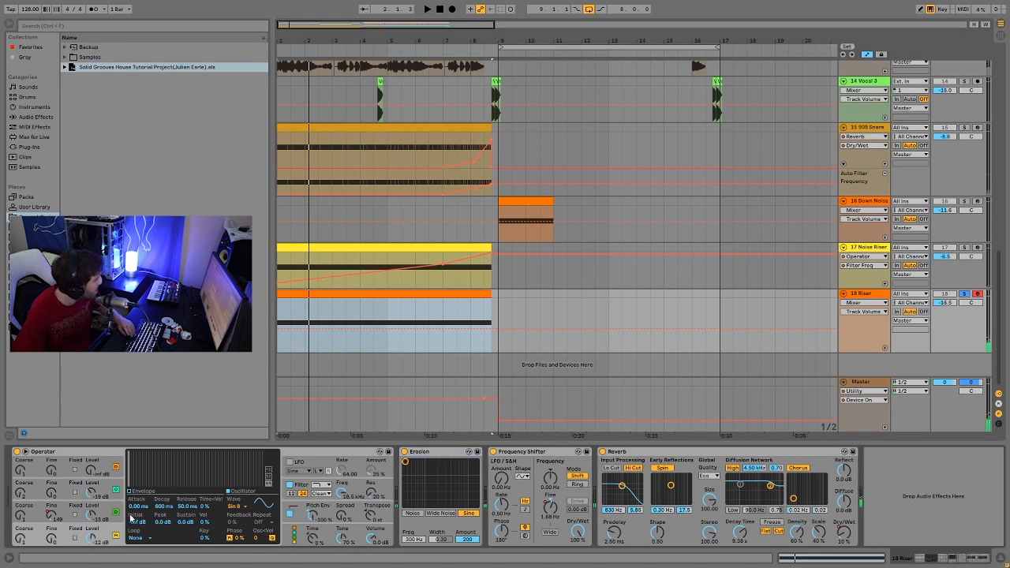
left_click(103, 507)
left_click(104, 491)
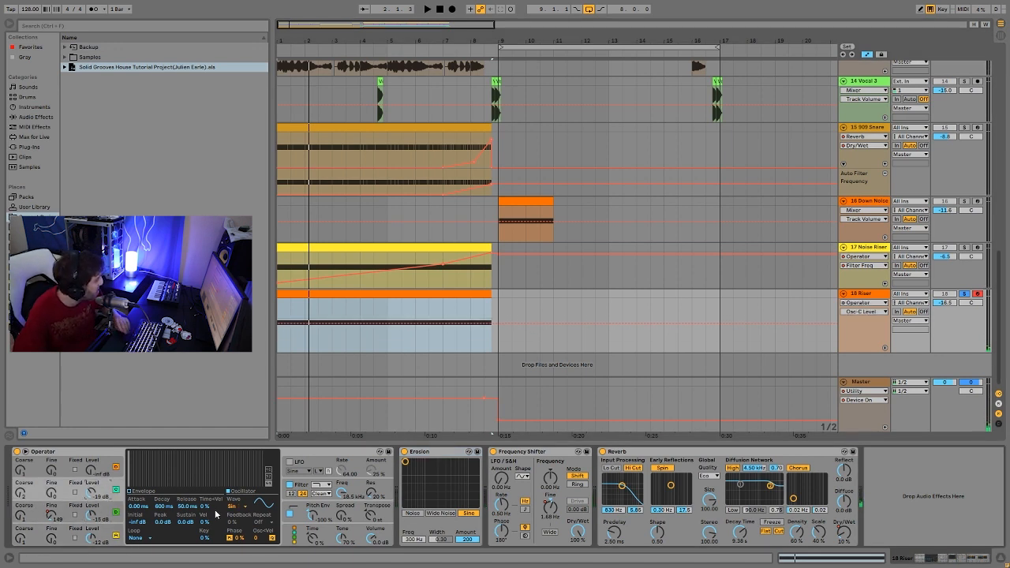
left_click(302, 486)
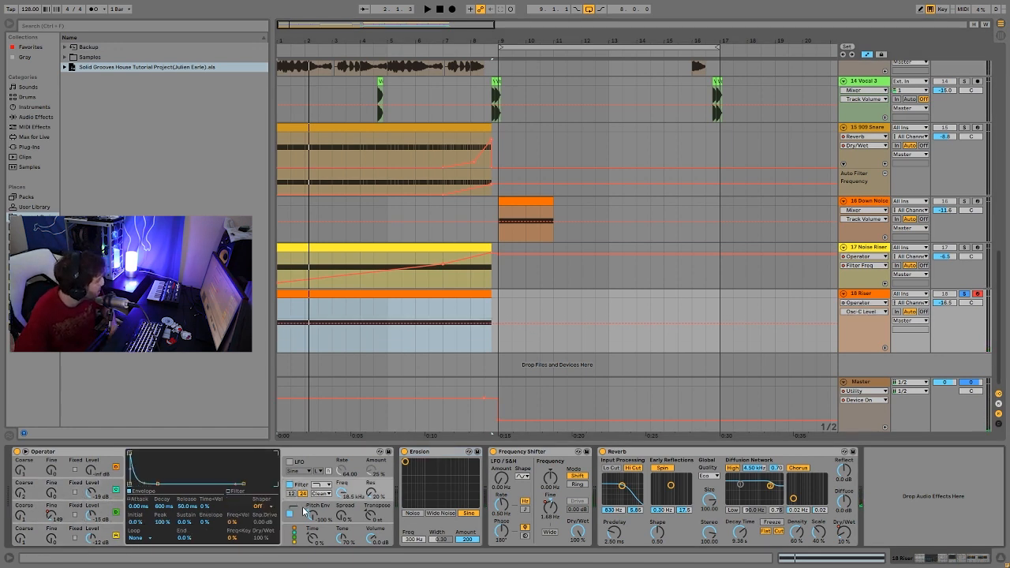
left_click(288, 504)
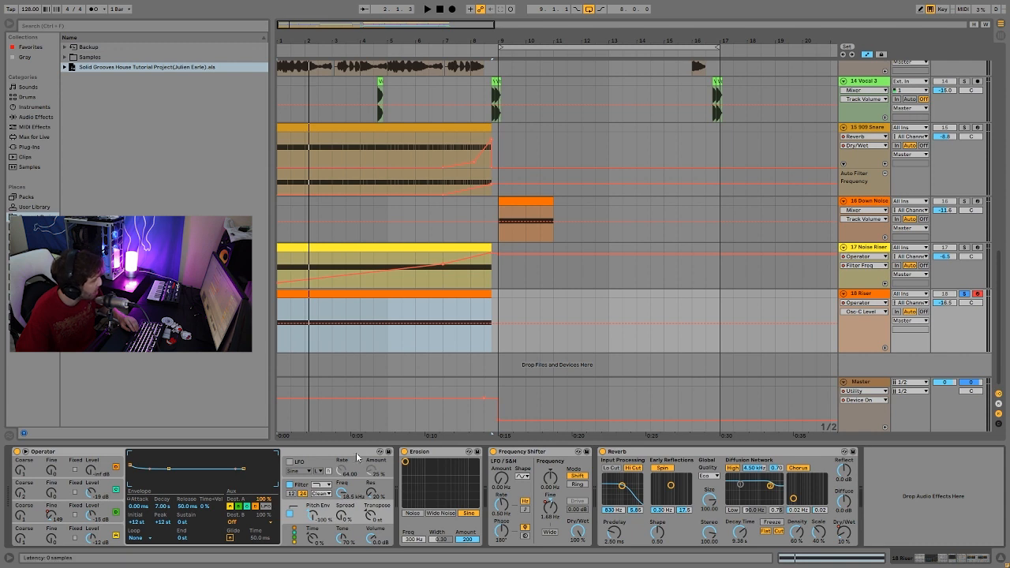
key("space")
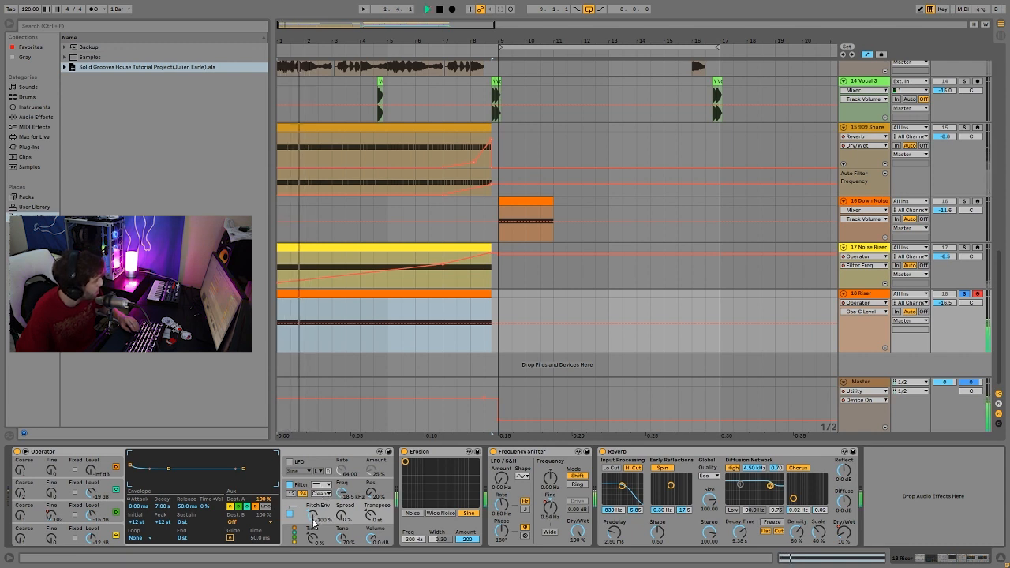
key("space")
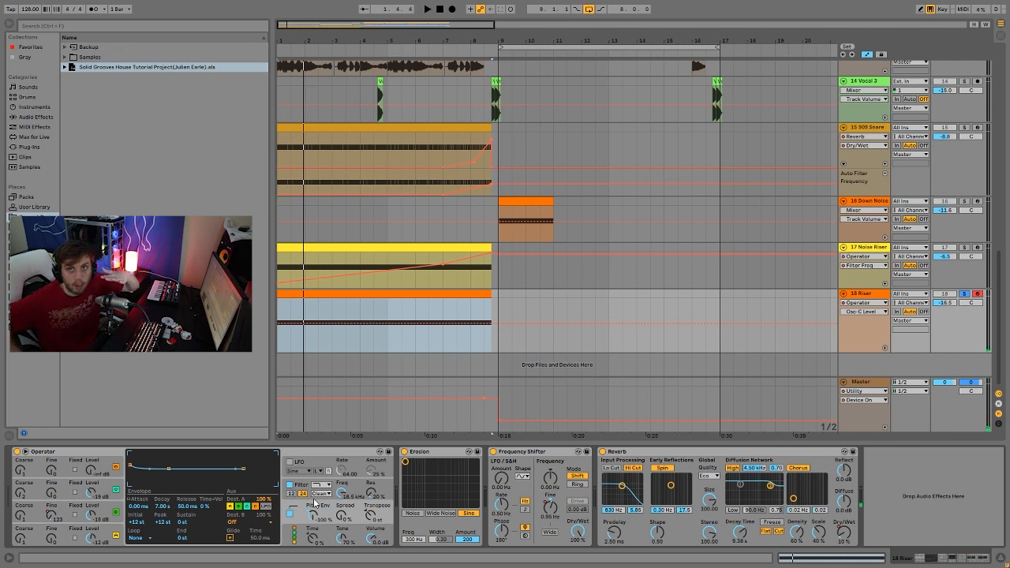
Show the Riser's automation for Operator's oscillator B Fine tuning and play the soloed track from 6.3.1.
left_click(52, 516)
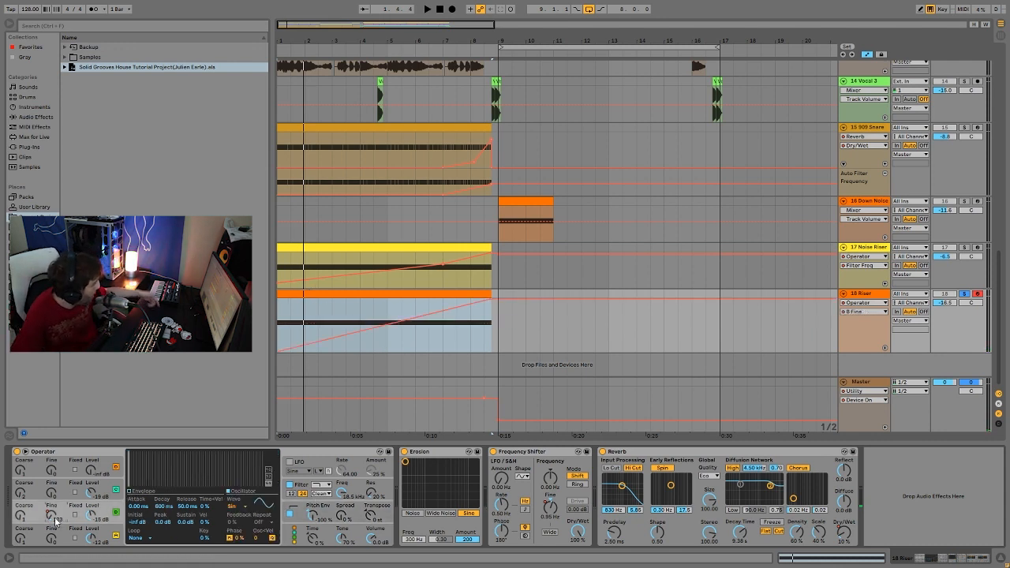
left_click(432, 344)
key("space")
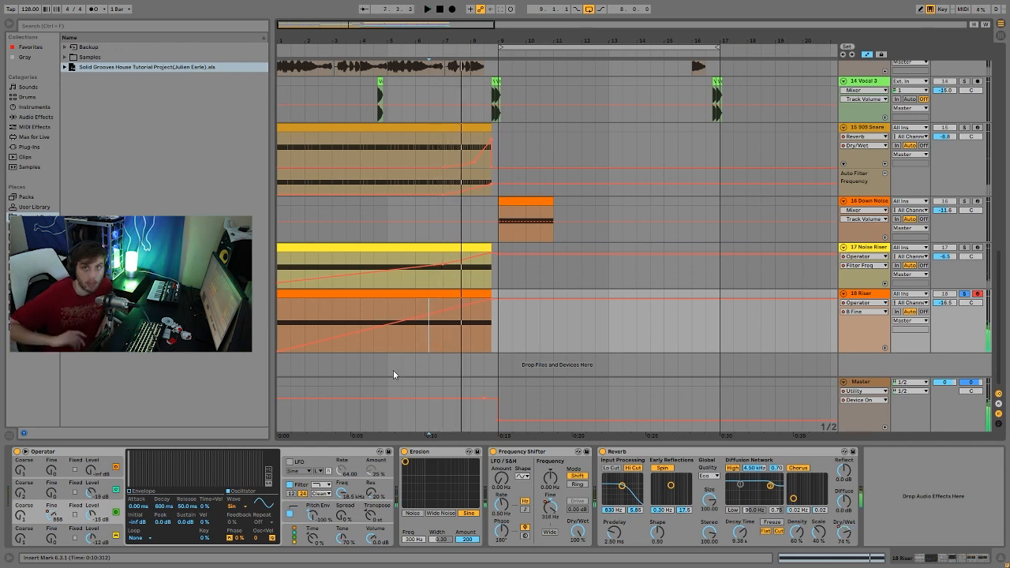
Show the Riser's Frequency Shifter Fine automation and compare the soloed sound from 6.3.1 with the device switched off and on.
left_click(552, 518)
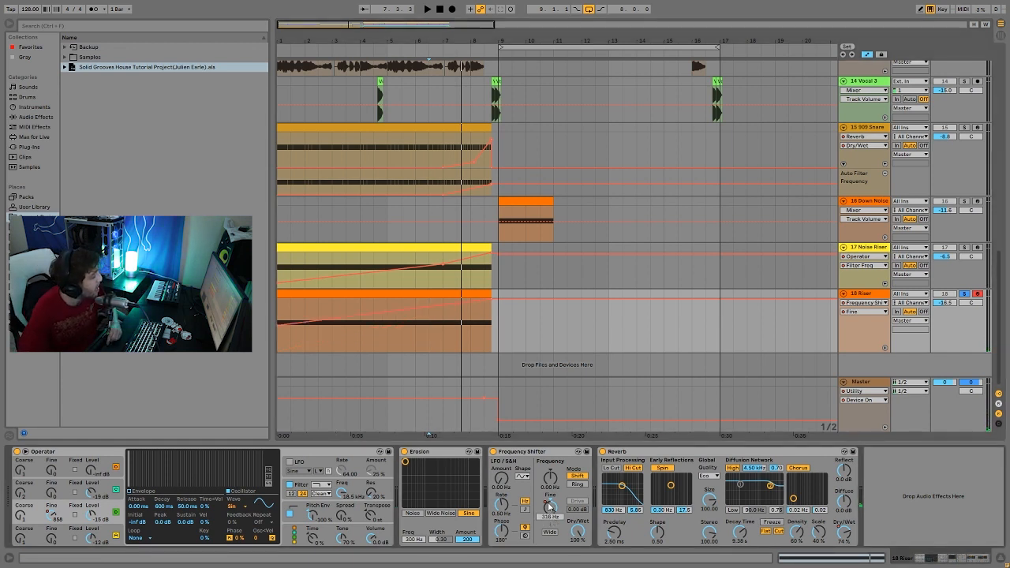
key("space")
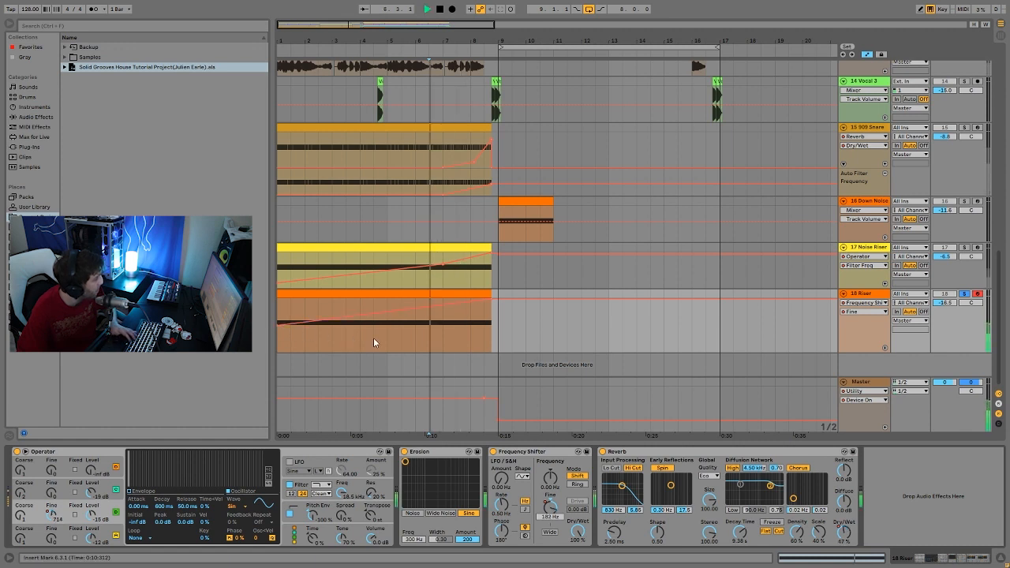
left_click(493, 451)
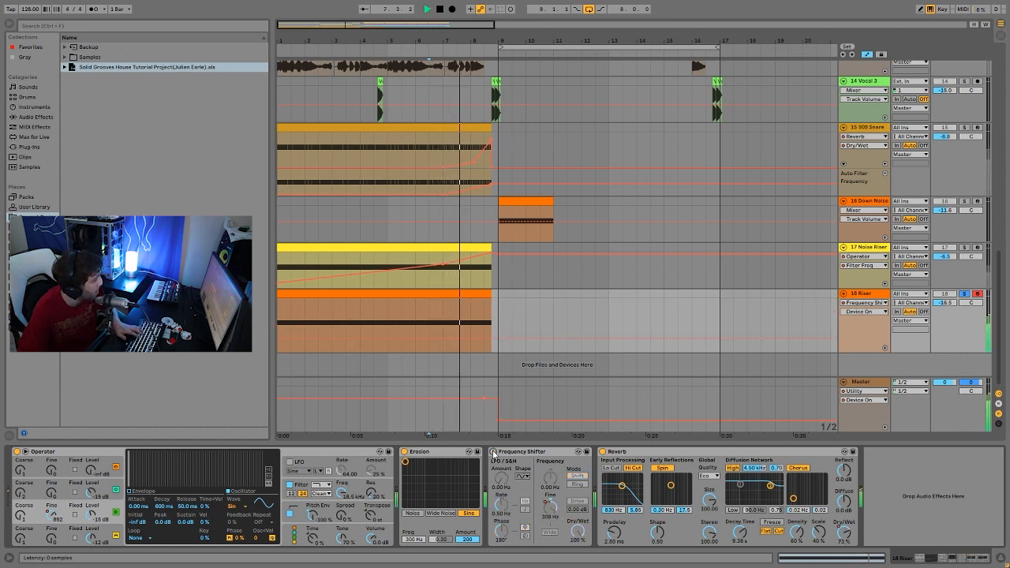
key("space")
key("space")
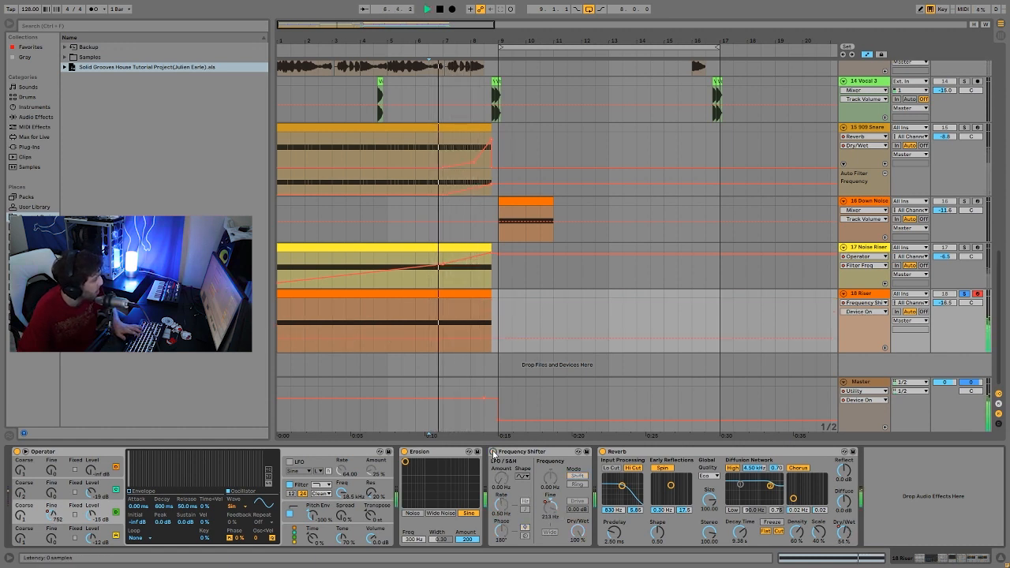
left_click(493, 452)
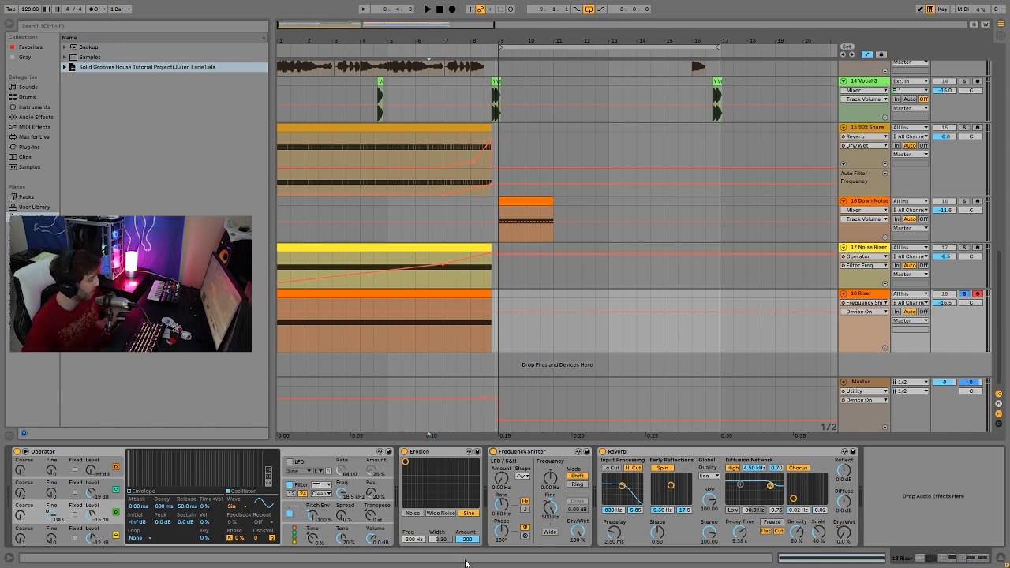
key("space")
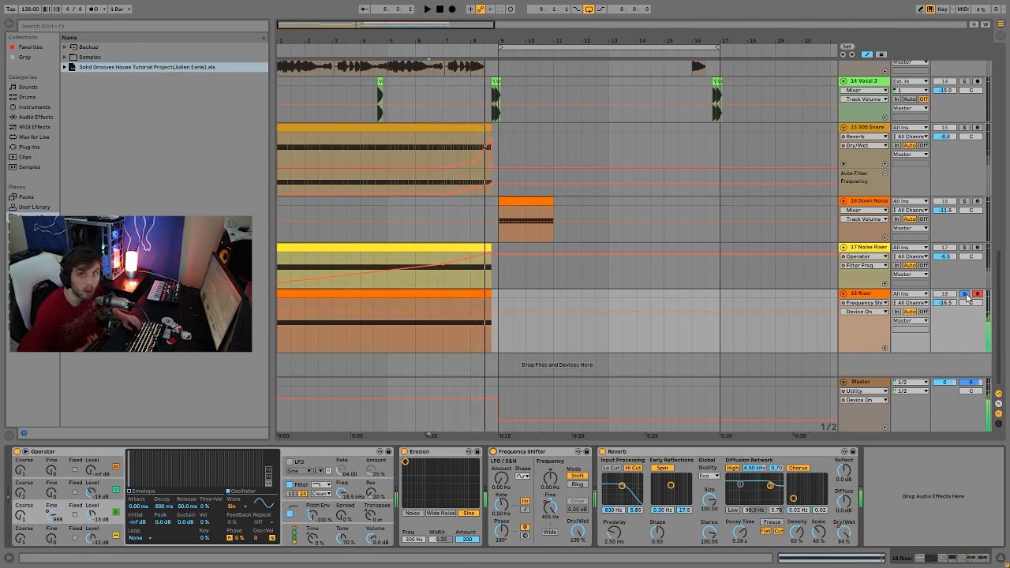
left_click(966, 295)
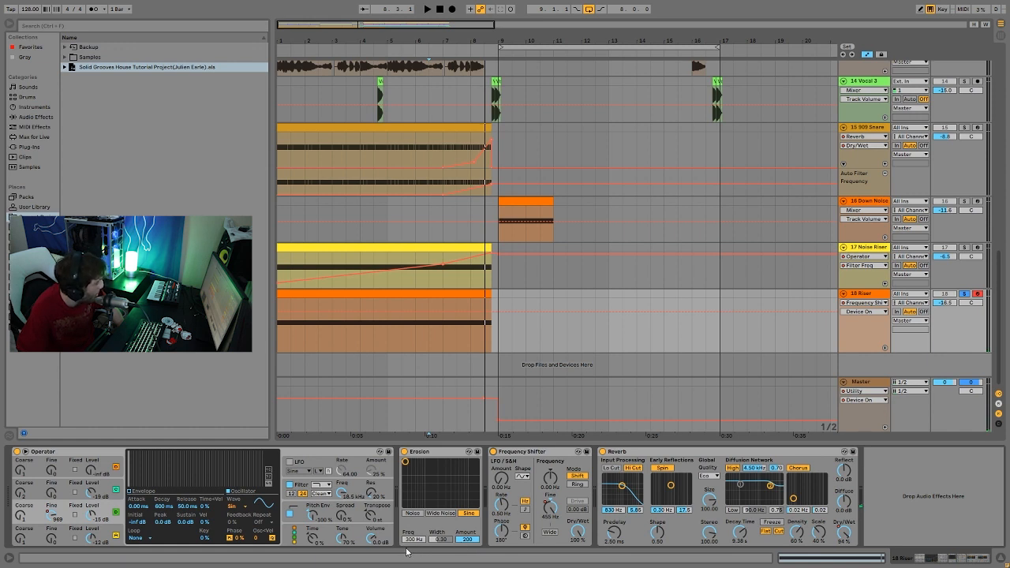
Play the soloed Riser from 6.3.1 while switching its Erosion device off and back on to compare.
key("space")
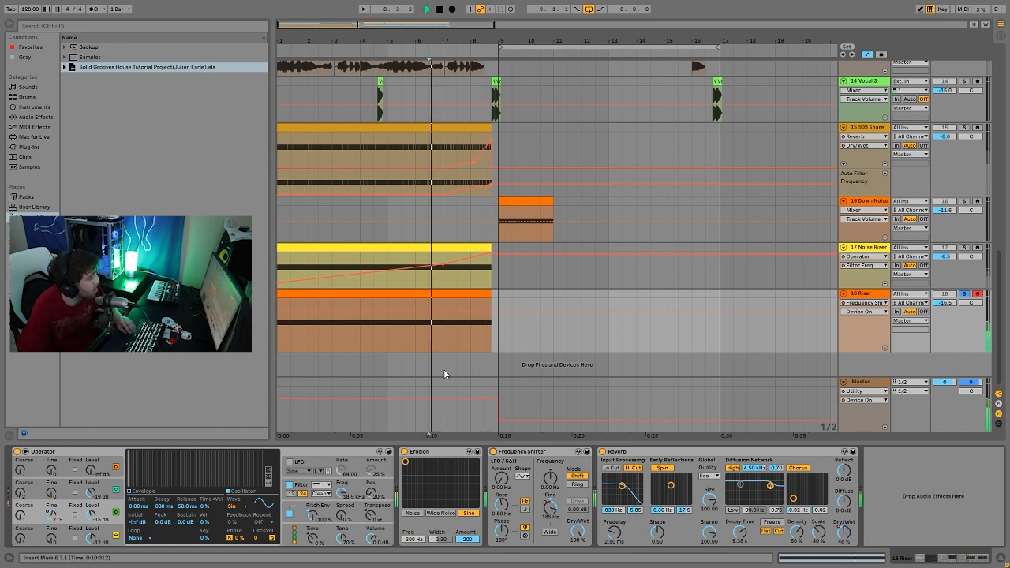
left_click(406, 453)
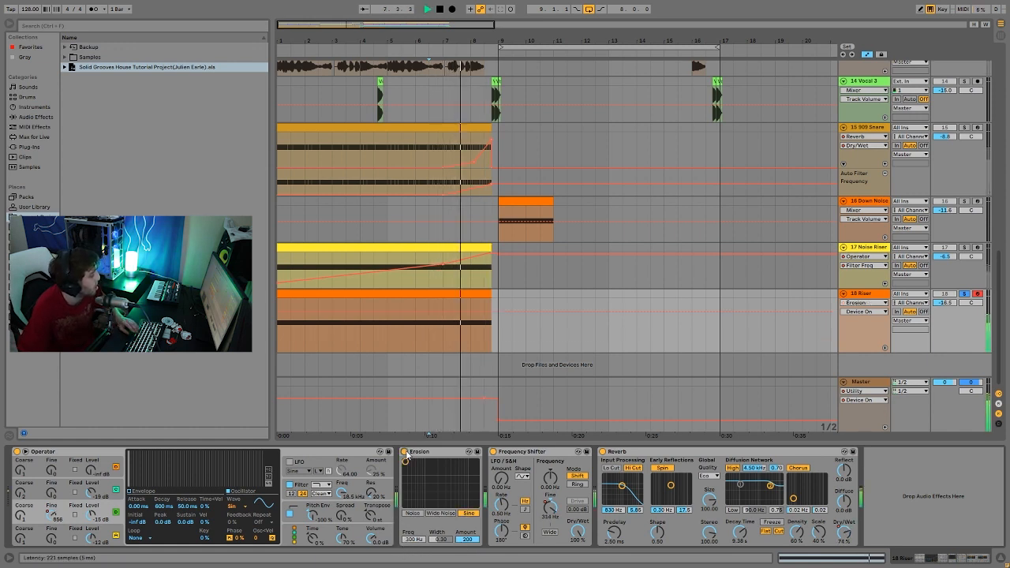
left_click(405, 453)
key("space")
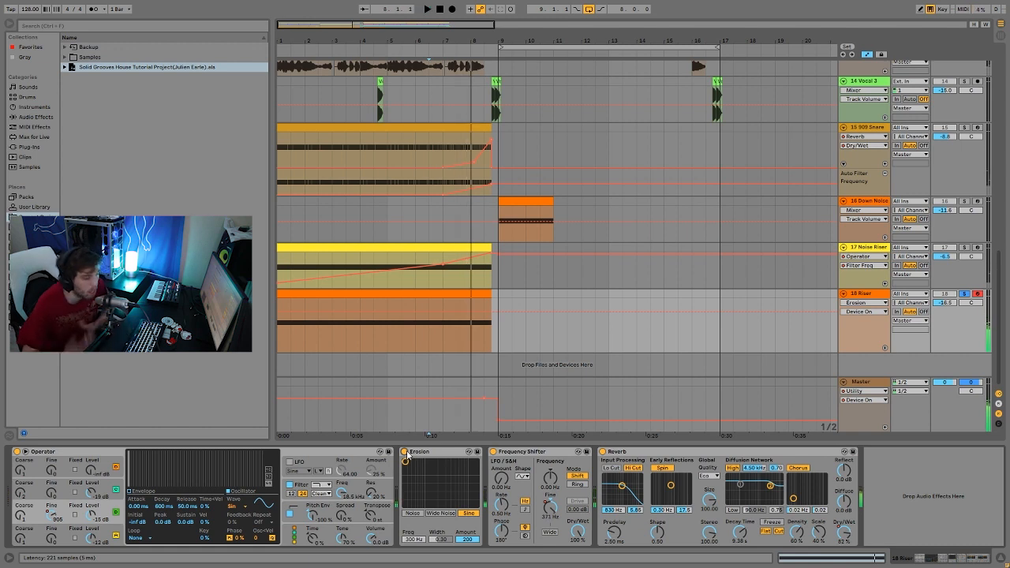
Fold the Master track while playing the soloed Riser from 6.3.1 up to the drop.
key("space")
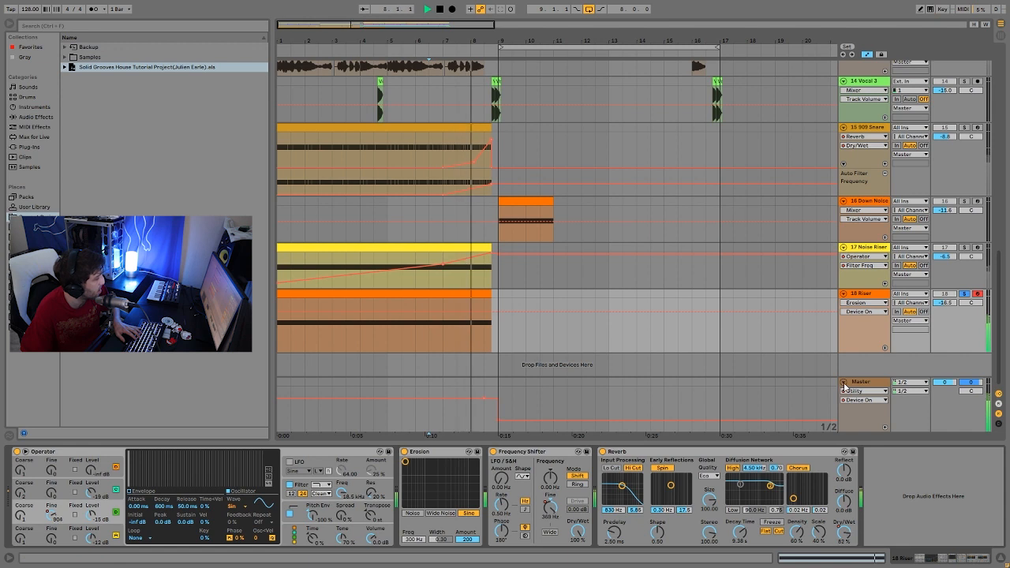
left_click(842, 384)
left_click(430, 351)
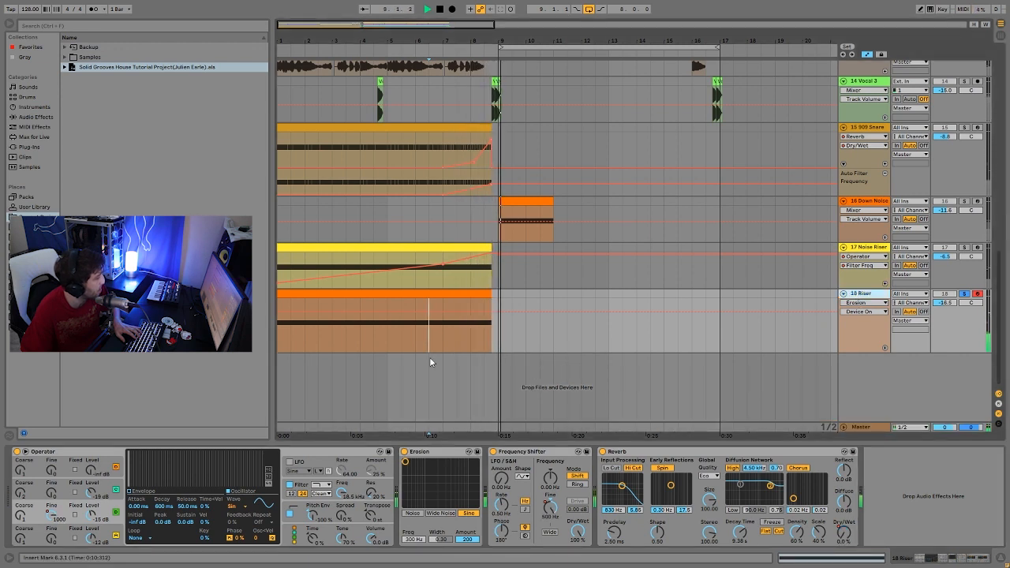
key("space")
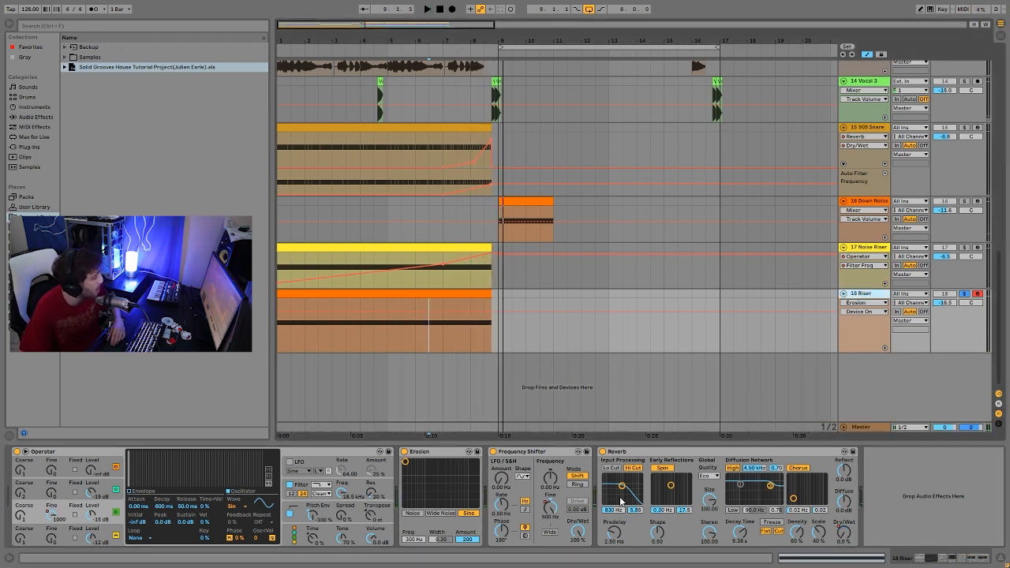
Show the Riser's Reverb Dry/Wet automation and audition the soloed track from 5.1.1 to the drop.
left_click(851, 546)
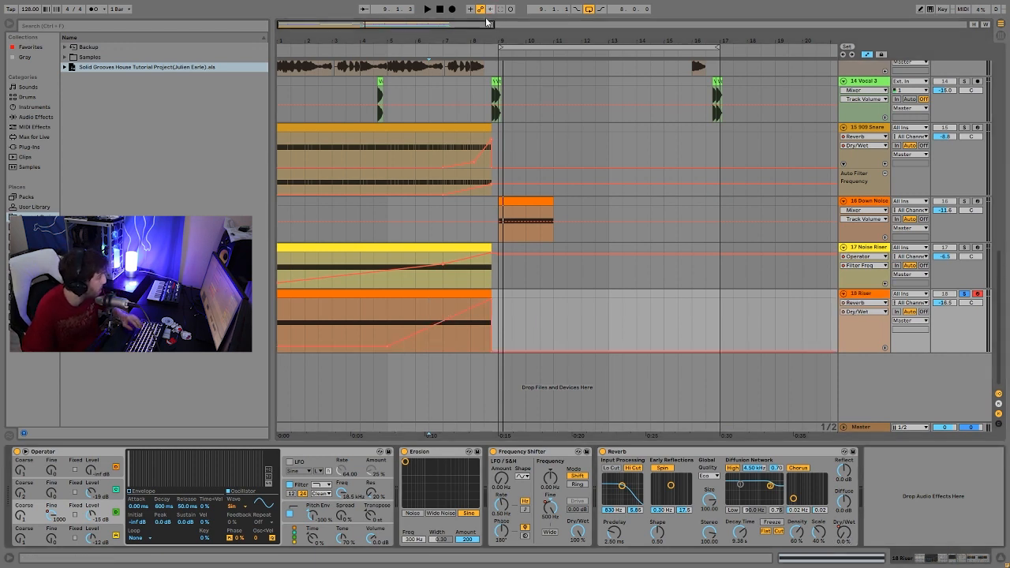
left_click(387, 325)
key("space")
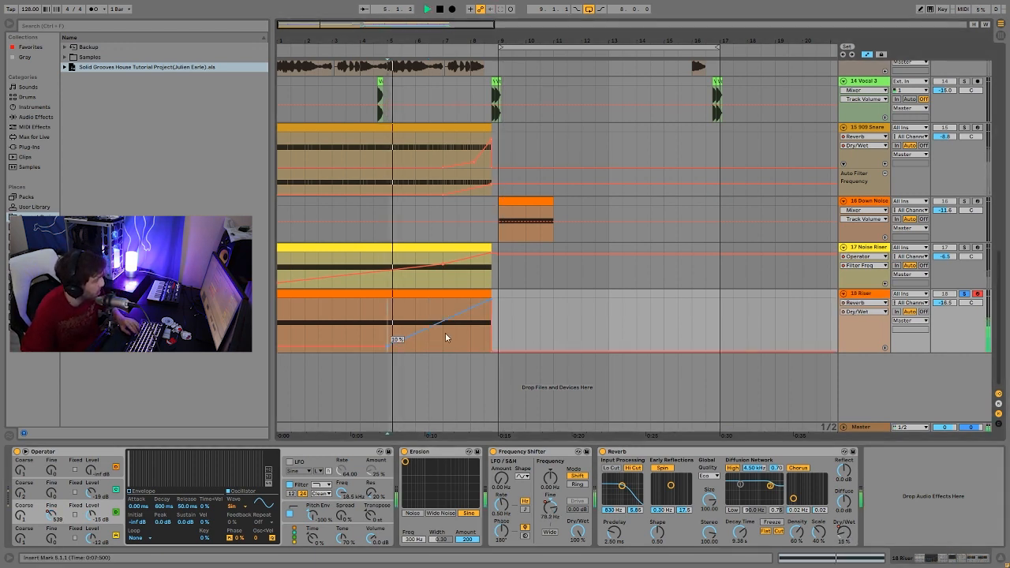
left_click(472, 341)
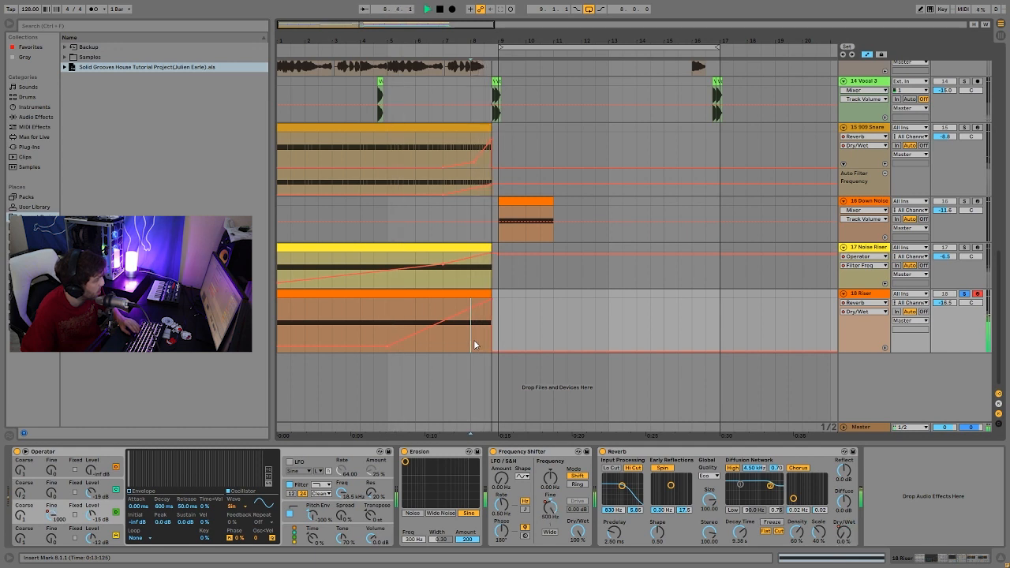
key("space")
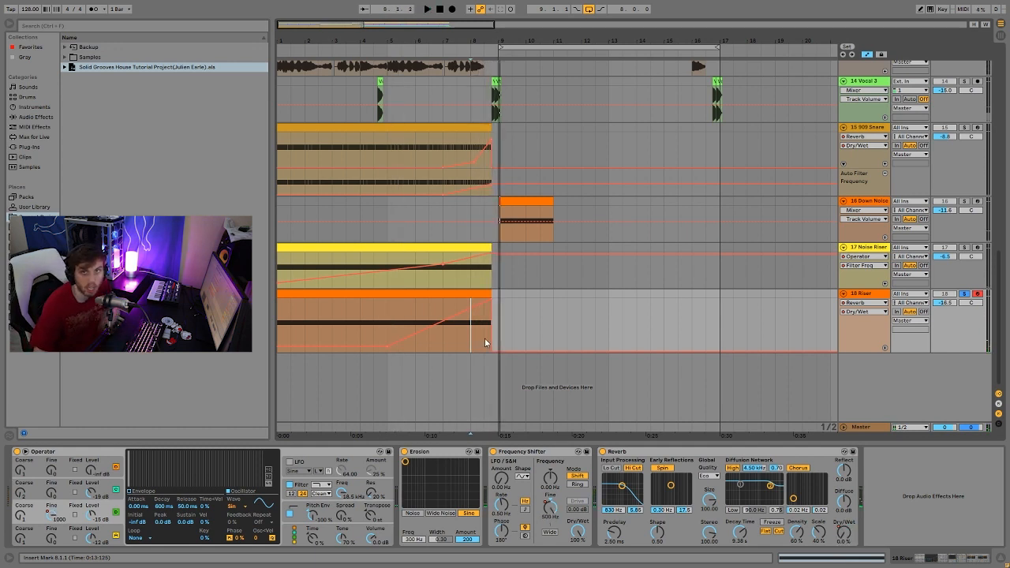
Take the Riser out of solo and play from 8.1.1 into the drop in the full mix.
left_click(964, 294)
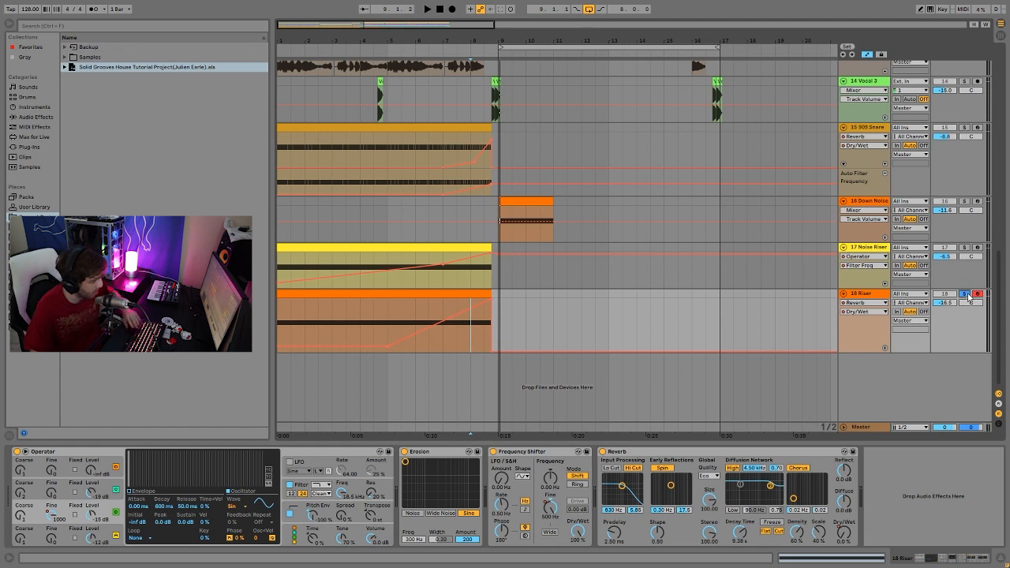
key("space")
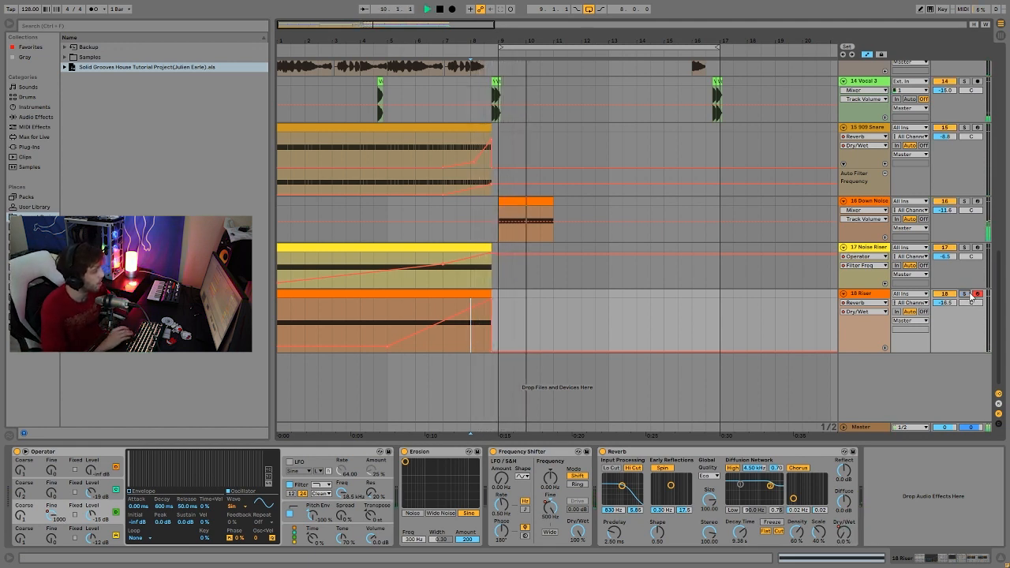
key("space")
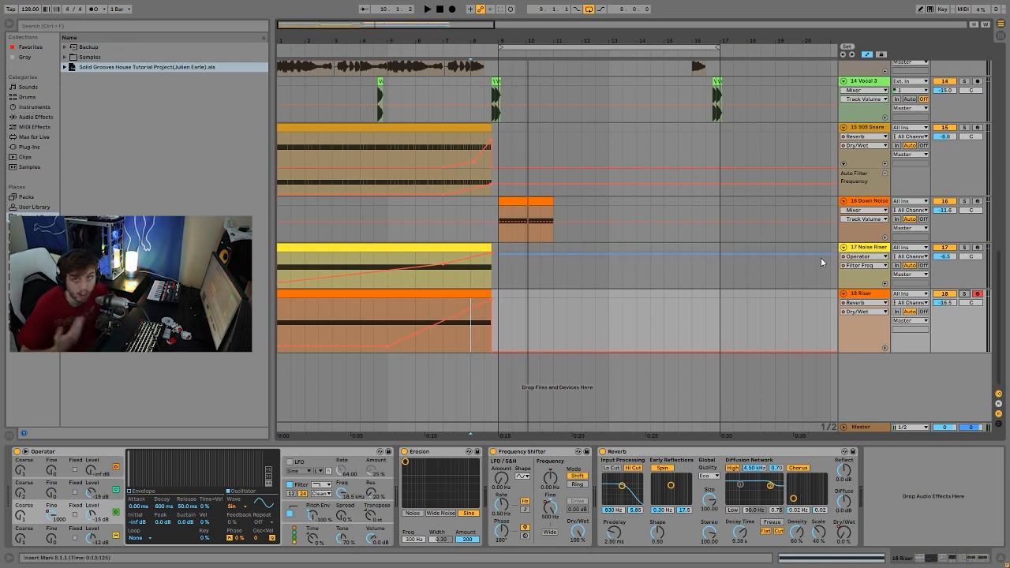
Solo the Down Noise track and play its clip from 9.1.1 with its devices shown.
left_click(529, 202)
left_click(965, 202)
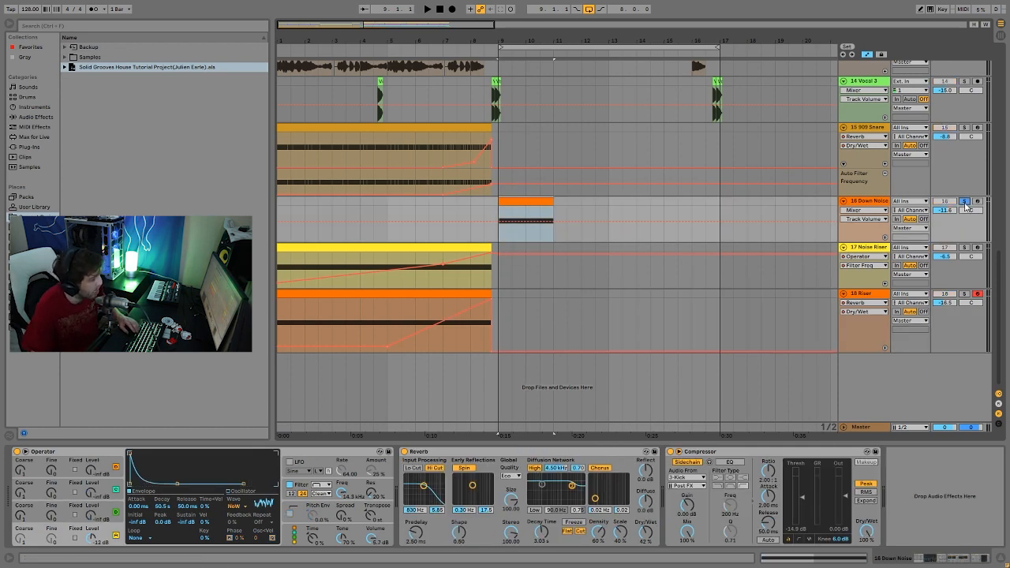
key("space")
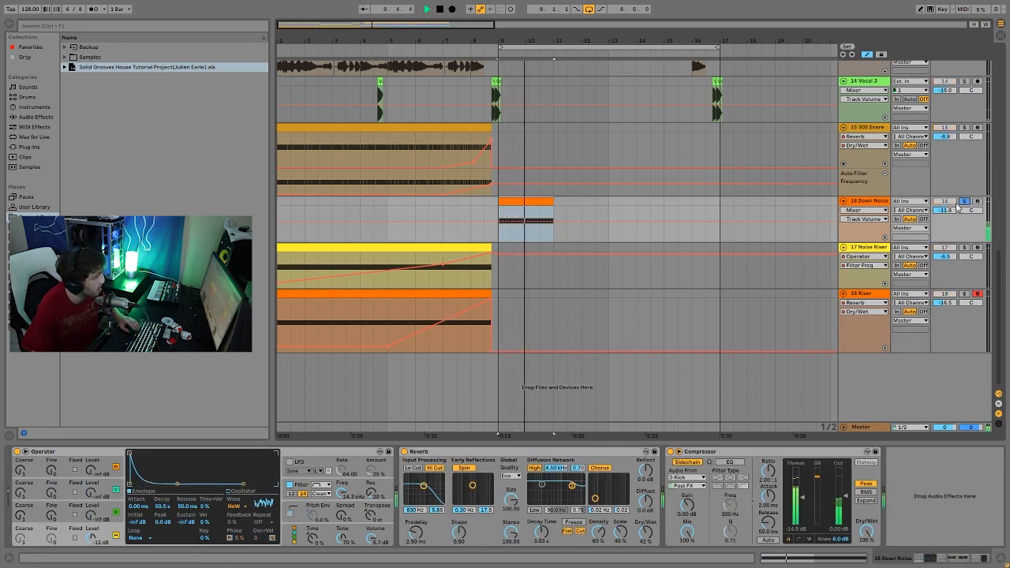
key("space")
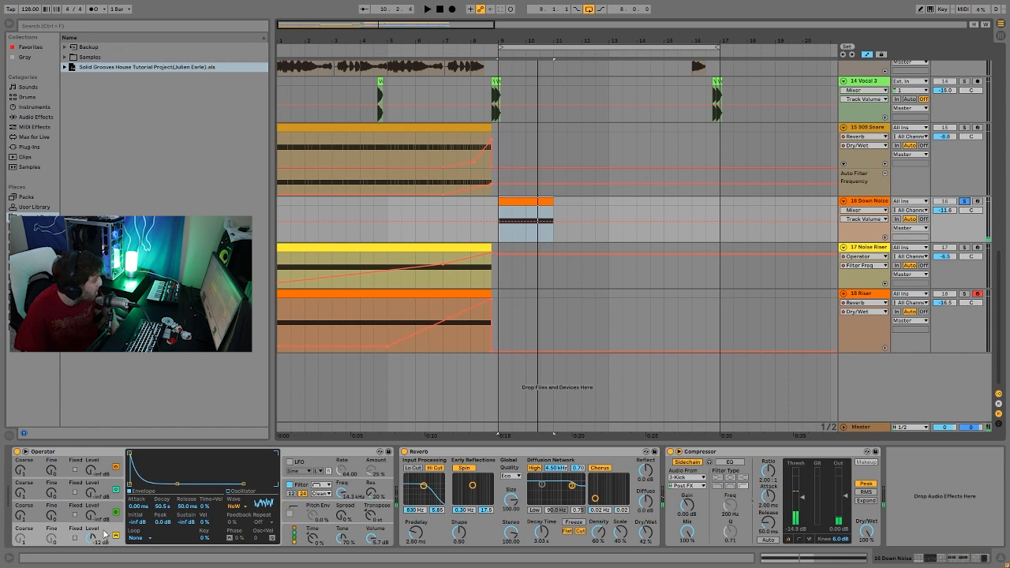
Try automating Down Noise's Operator Filter Freq down to about 454 Hz by the clip's end, audition the sweep, and undo it.
left_click(344, 486)
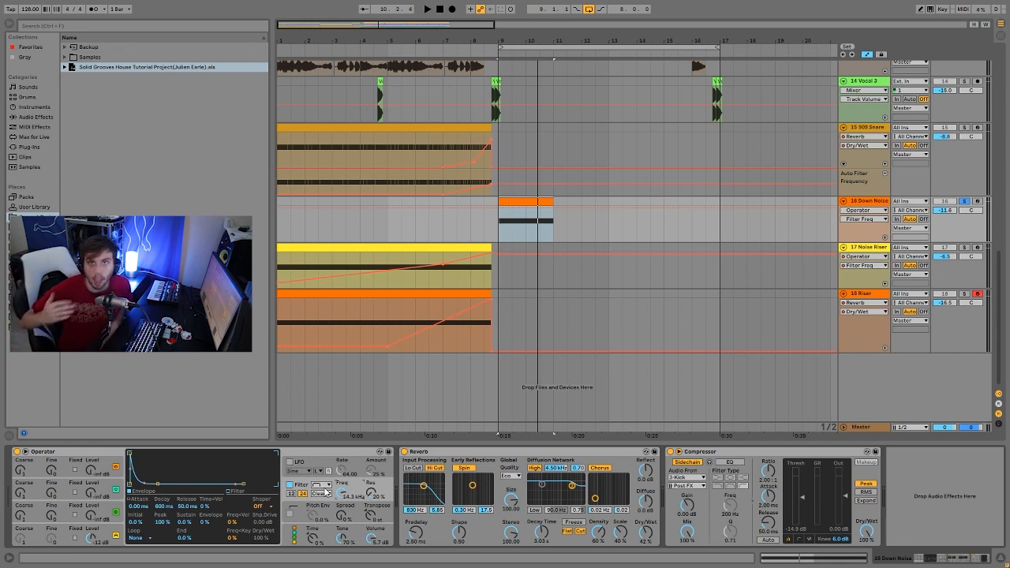
left_click(499, 211)
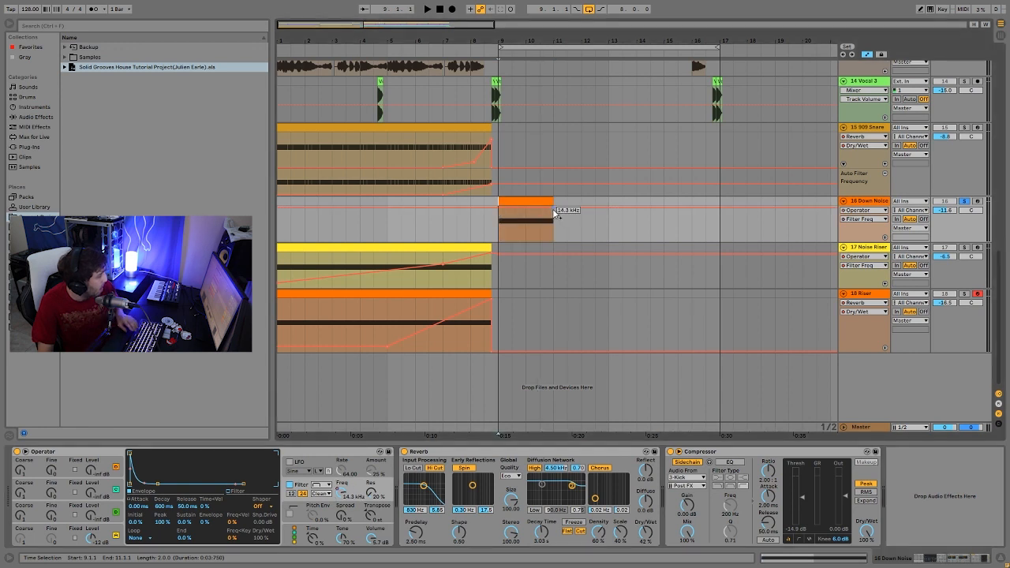
left_click_drag(553, 210, 554, 231)
key("space")
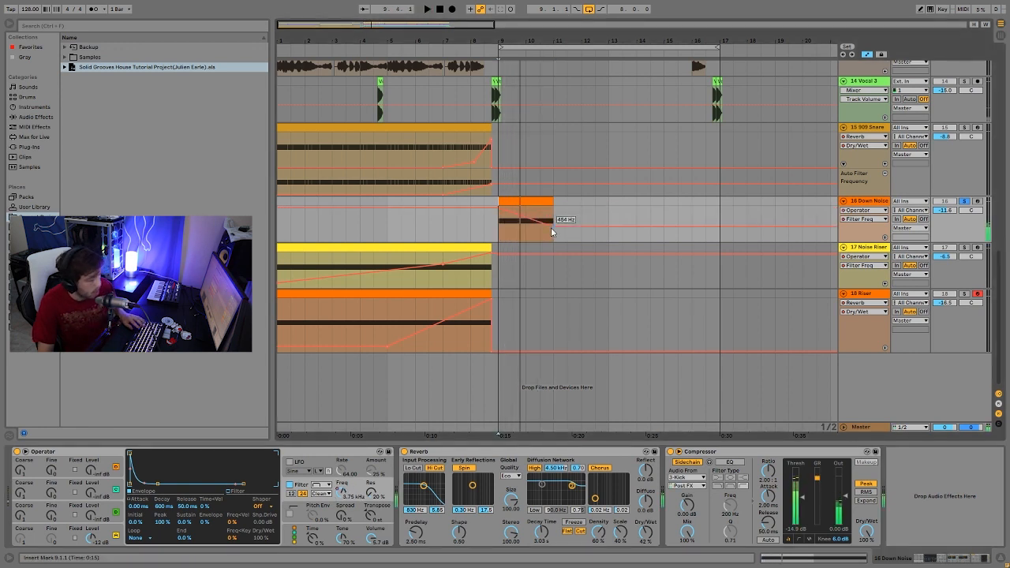
key("space")
key("ctrl+z")
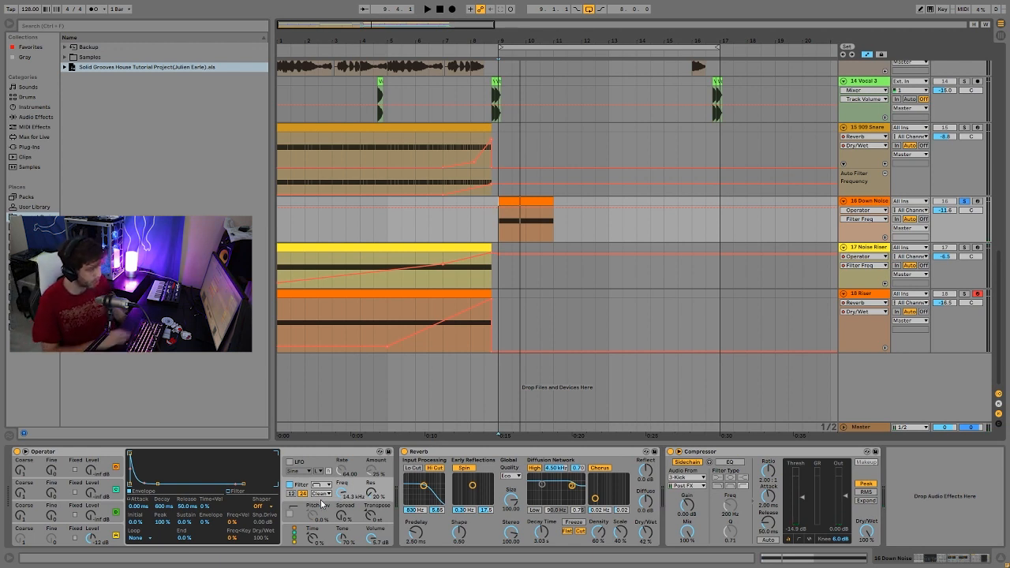
Replay the soloed Down Noise from 9.1.1, show its Operator noise oscillator, and audition the track unsoloed in the full mix.
key("space")
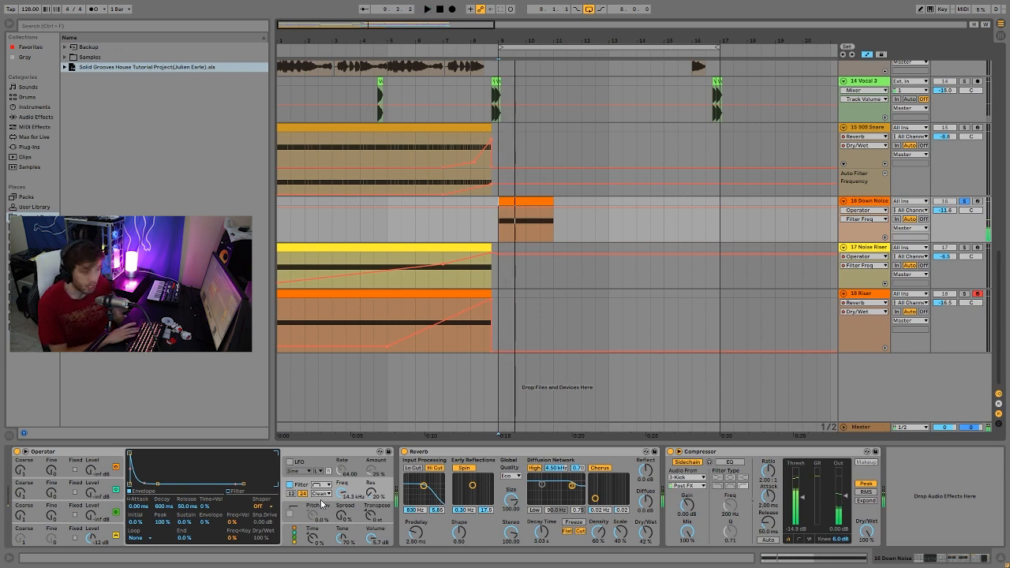
left_click(115, 534)
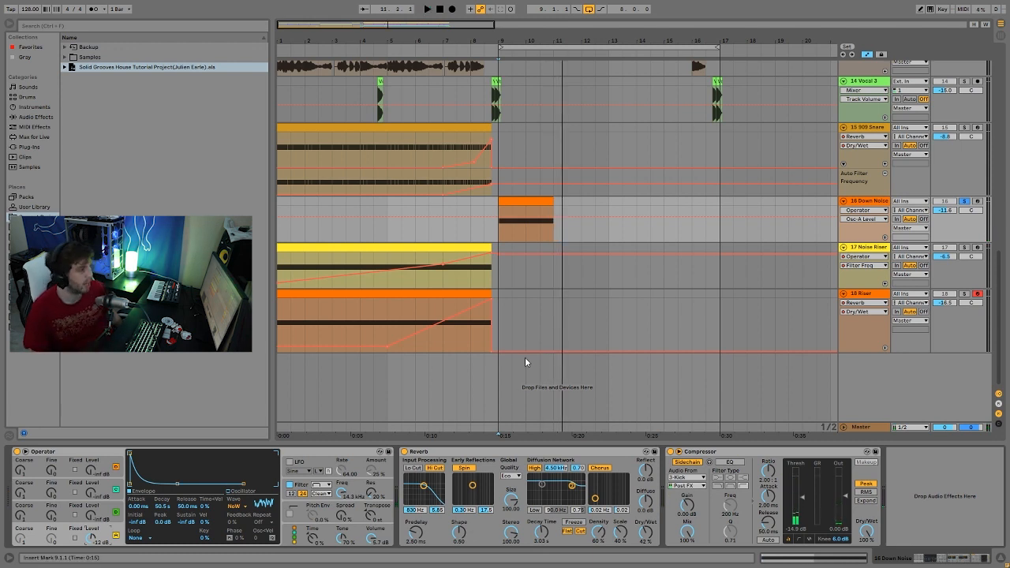
left_click(963, 202)
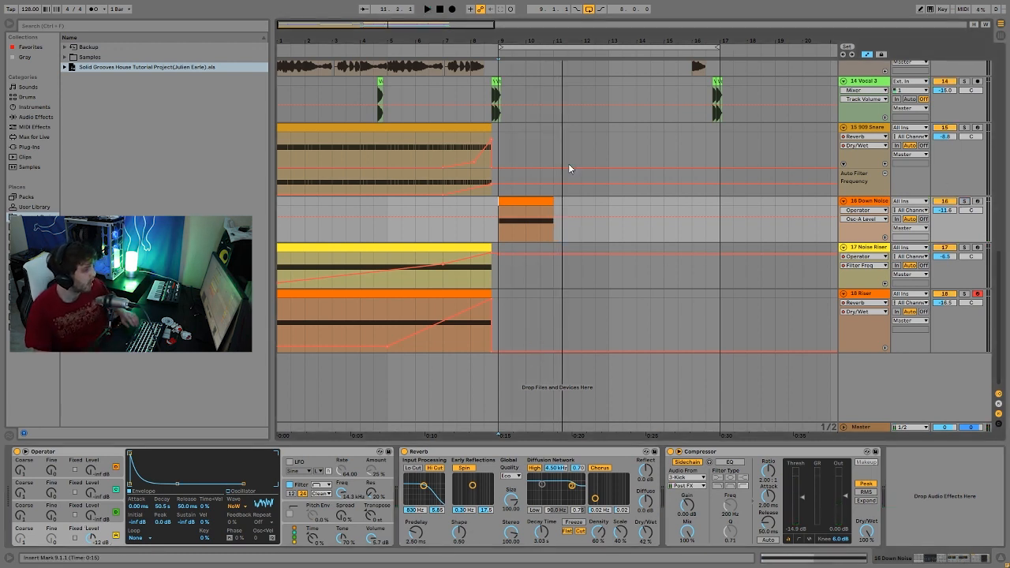
key("space")
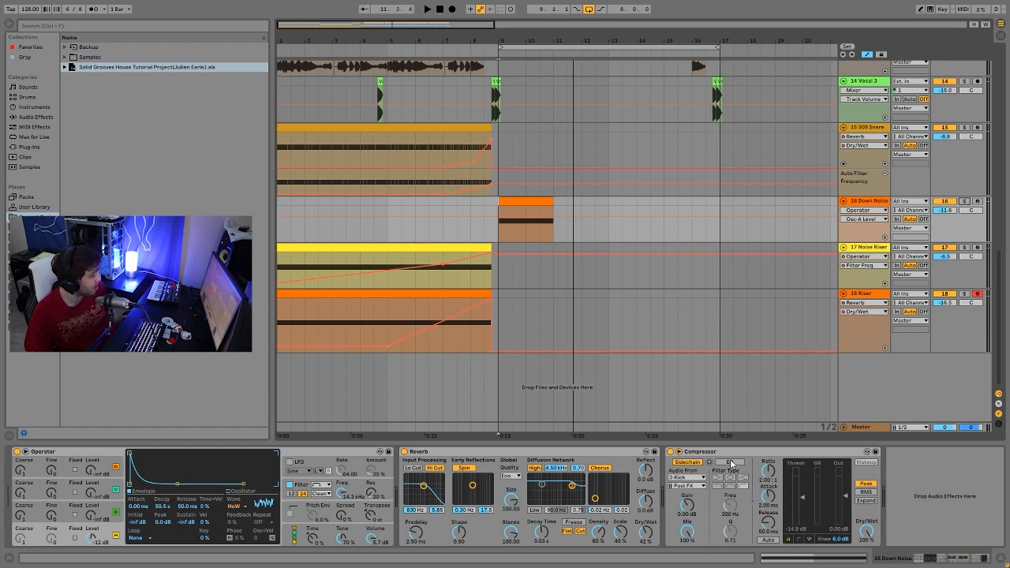
Play the full mix from 7.1.1 through the drop to hear all the build-up effects together.
scroll(788, 374, "up", 6)
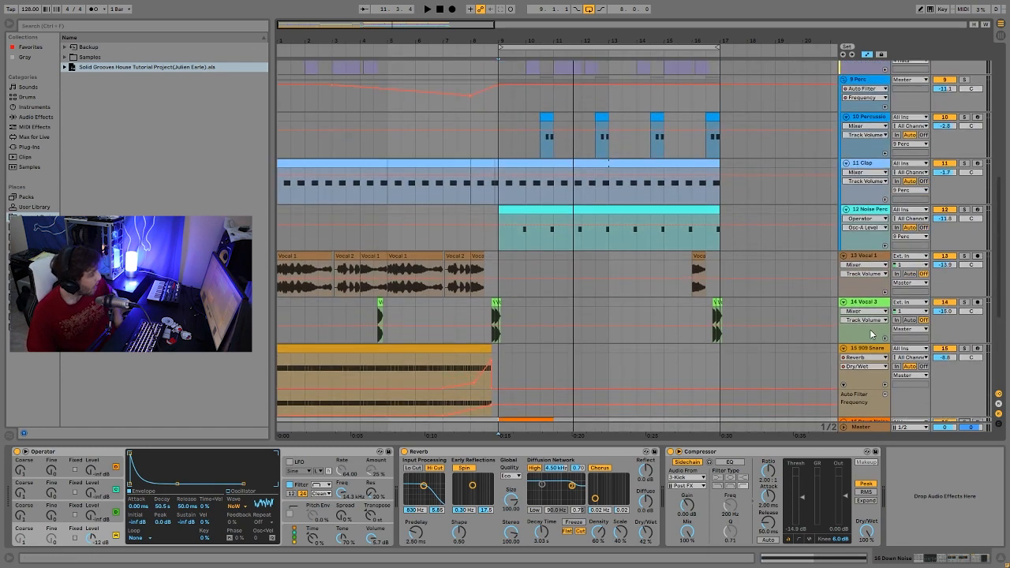
scroll(885, 345, "down", 4)
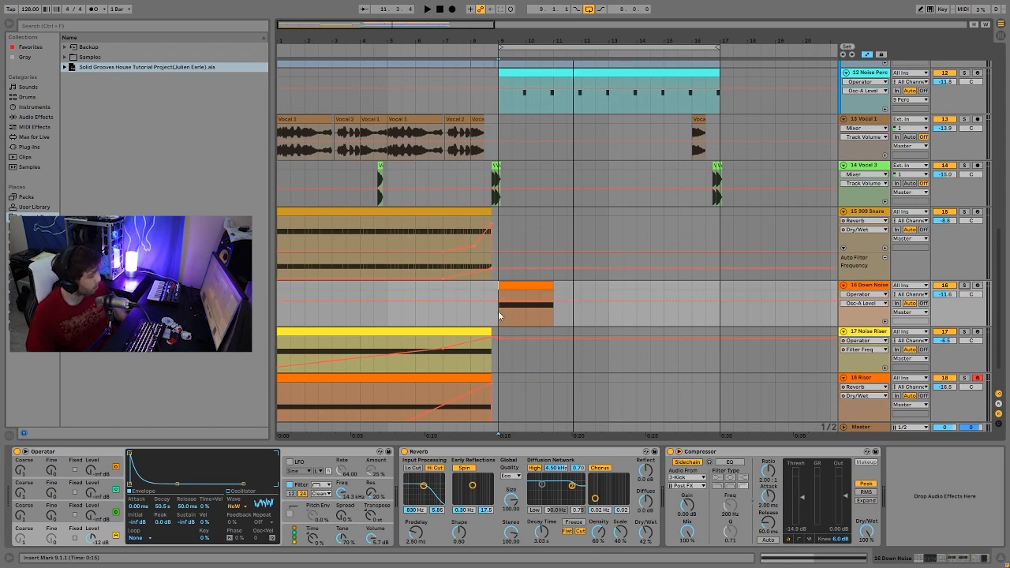
left_click(442, 288)
key("space")
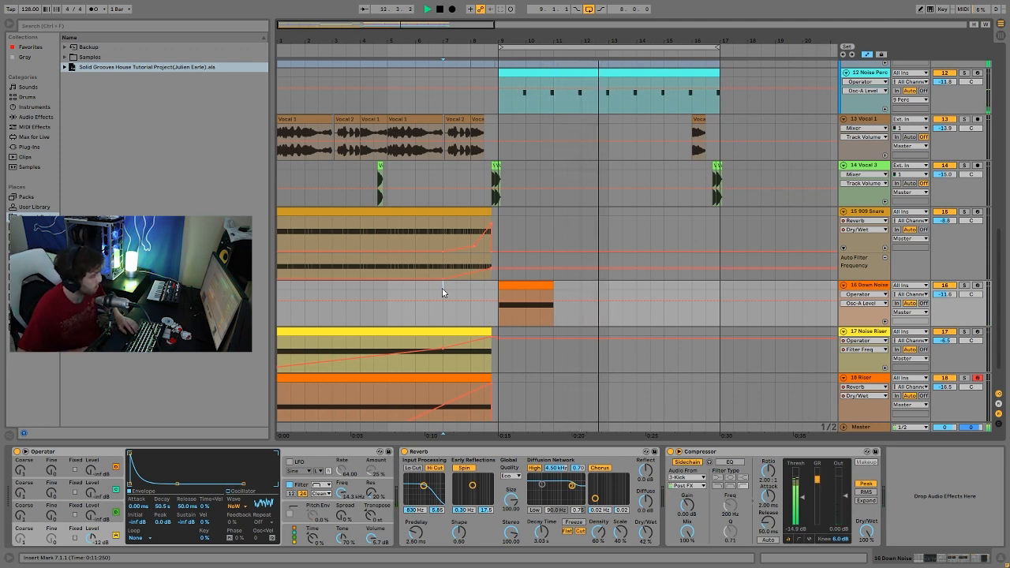
key("space")
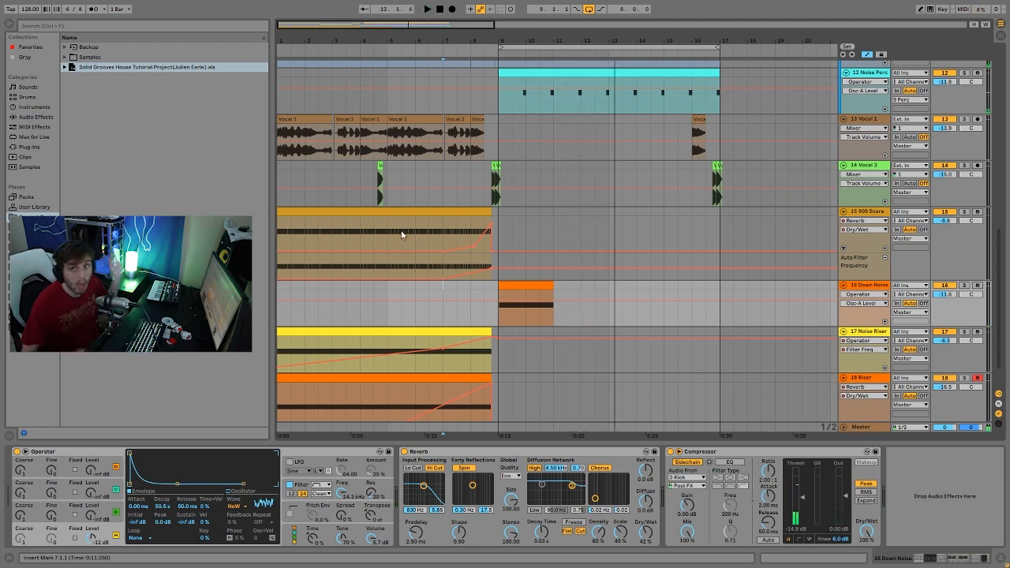
scroll(742, 229, "up", 8)
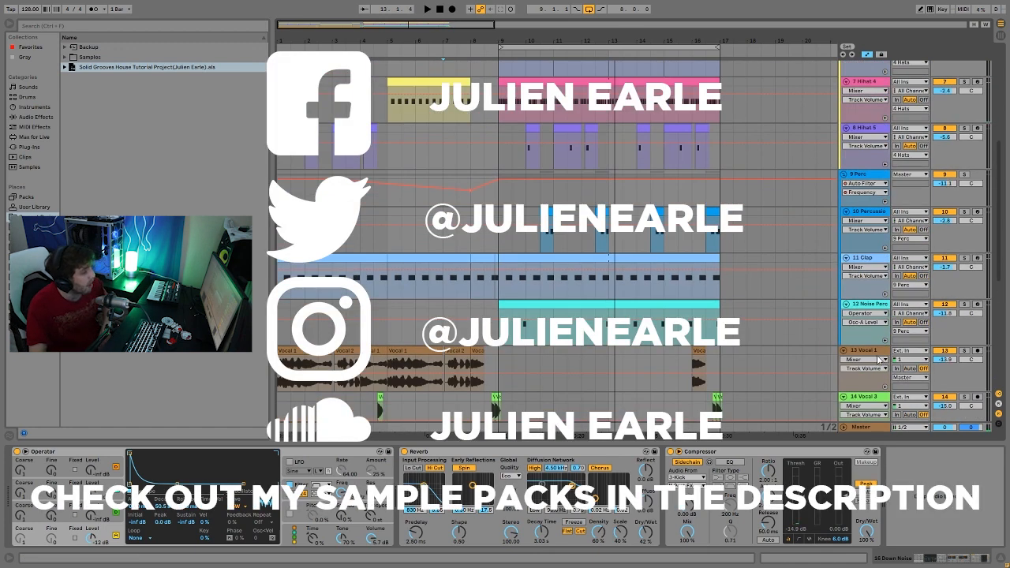